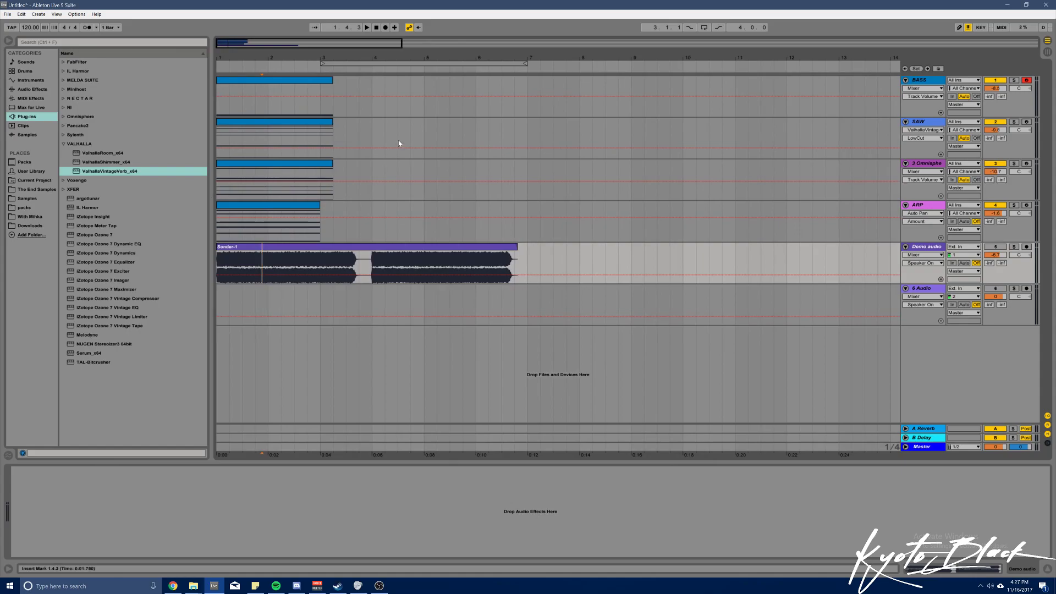
# Select the Sonder-1 clip on the Demo audio track and listen to it soloed
pyautogui.moveTo(292, 52); pyautogui.dragTo(205, 87)
pyautogui.moveTo(238, 46); pyautogui.dragTo(232, 47)
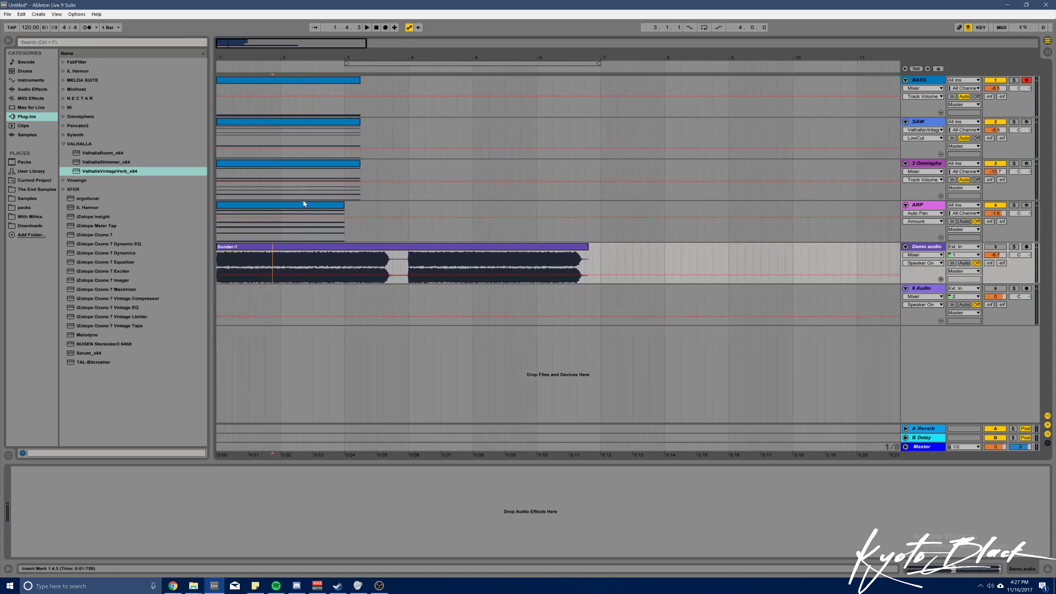
pyautogui.click(254, 246)
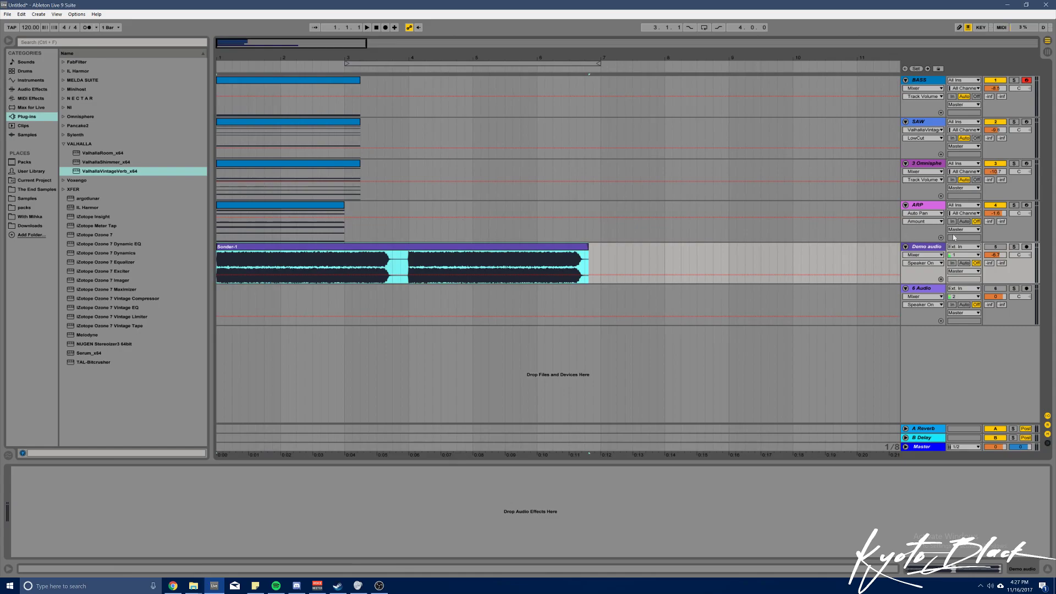
pyautogui.click(1015, 247)
pyautogui.press('space')
pyautogui.click(996, 256)
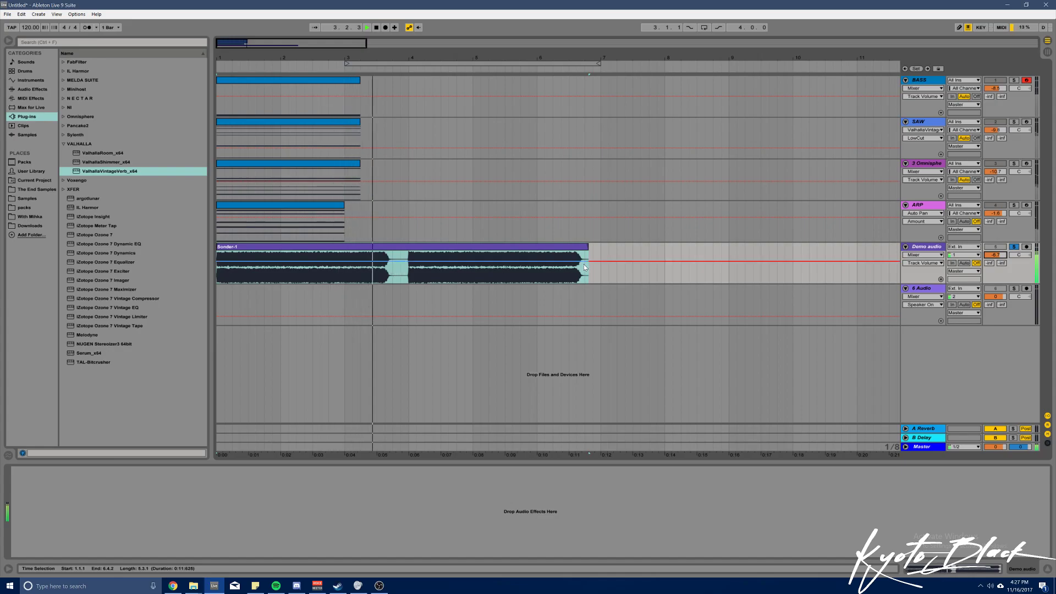
pyautogui.click(1017, 247)
# Lower the SAW track's volume to -11.2 dB and check it by playing the full mix
pyautogui.press('space')
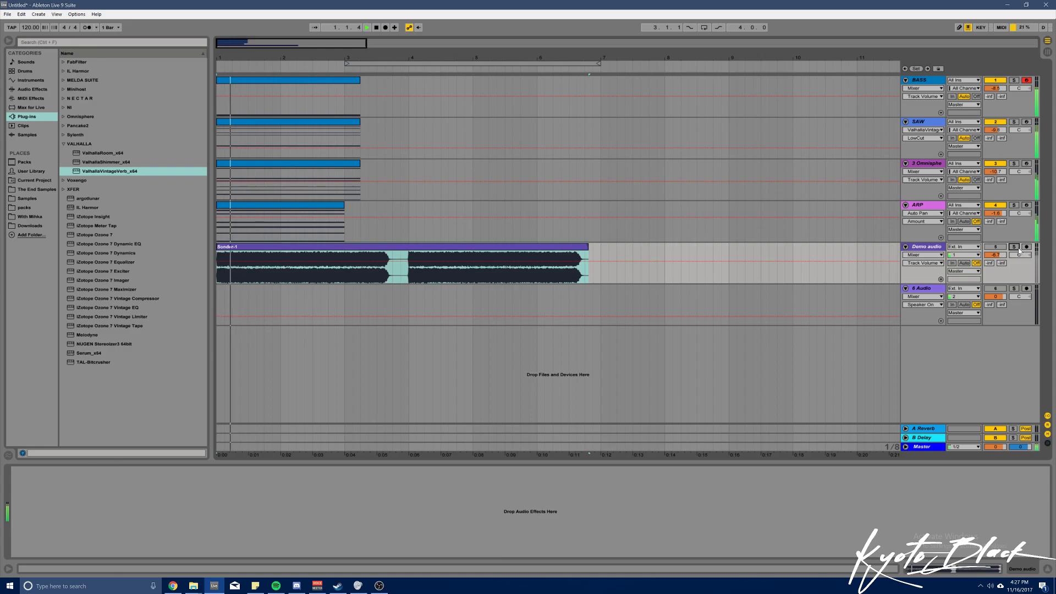
pyautogui.press('space')
pyautogui.click(1003, 131)
pyautogui.moveTo(1005, 132); pyautogui.dragTo(1010, 135)
pyautogui.press('space')
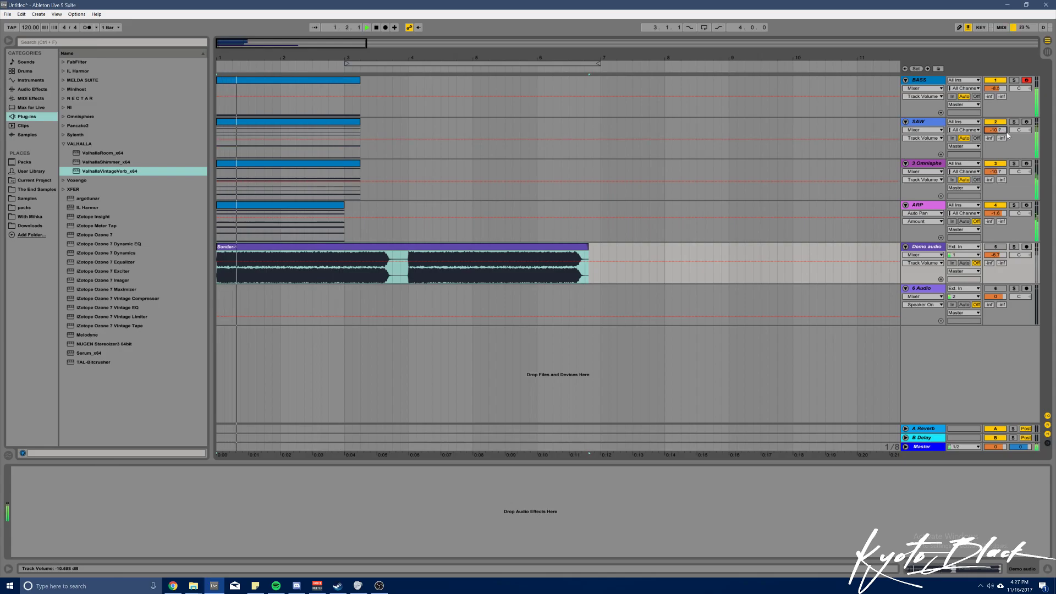
pyautogui.press('space')
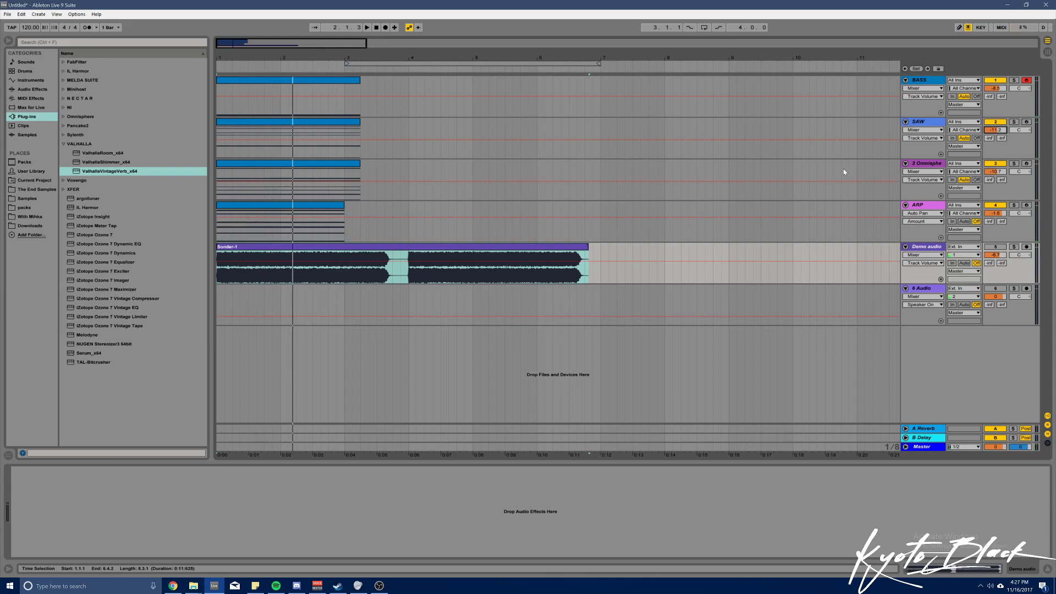
# Solo the BASS track, play it from the start of the arrangement and restore the full mix
pyautogui.moveTo(283, 55)
pyautogui.mouseDown()
pyautogui.moveTo(260, 58)
pyautogui.moveTo(299, 62)
pyautogui.mouseUp()
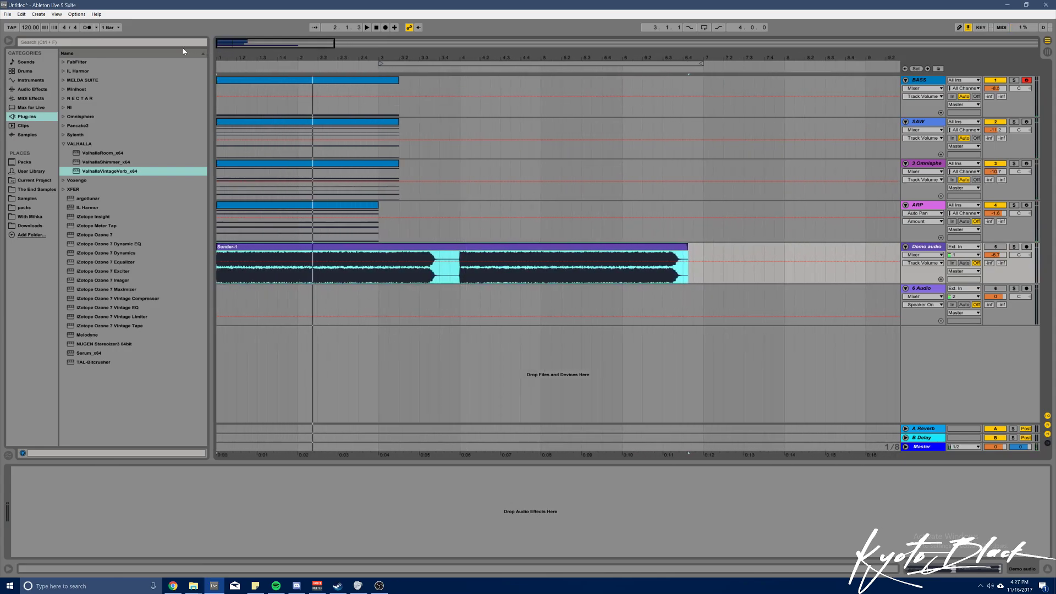
pyautogui.click(220, 278)
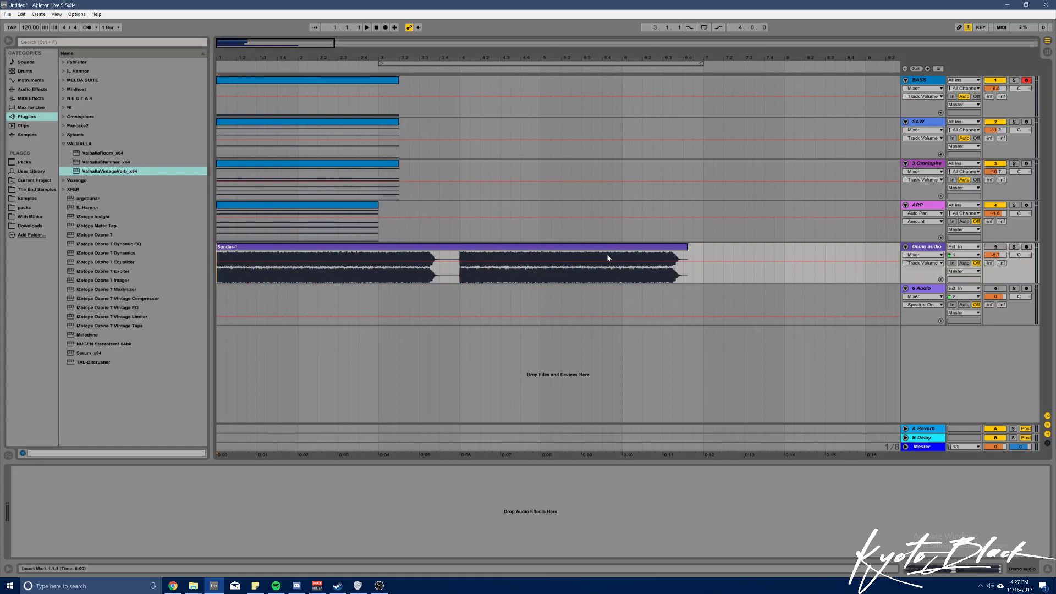
pyautogui.moveTo(233, 55); pyautogui.dragTo(229, 56)
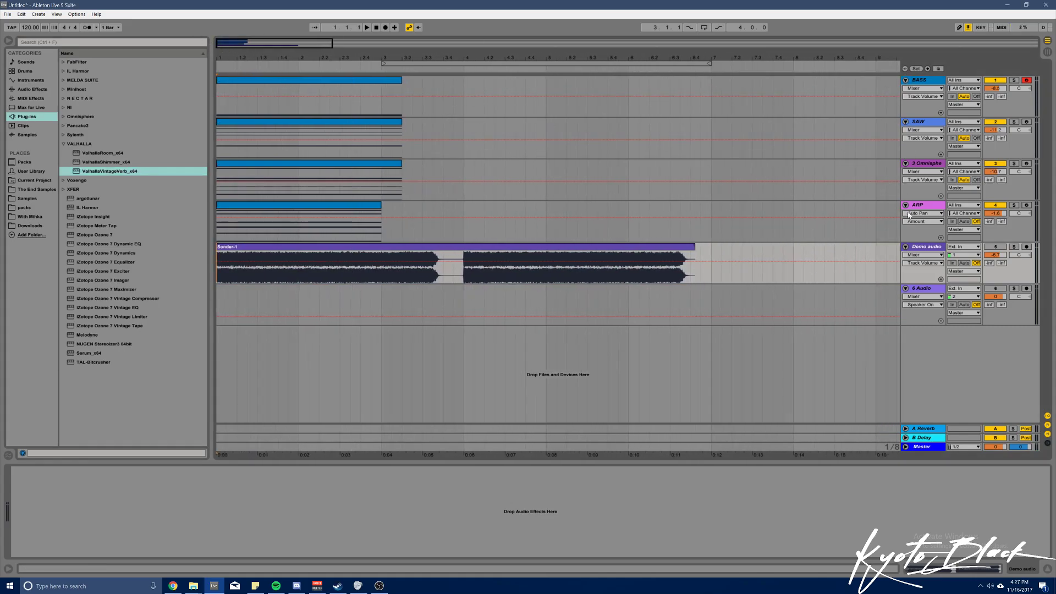
pyautogui.click(1014, 81)
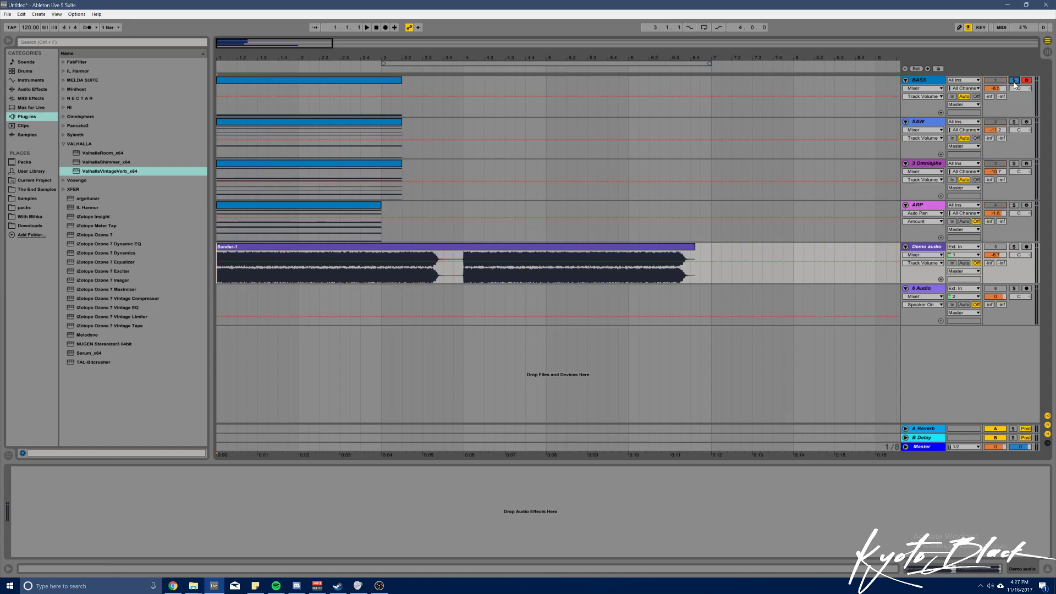
pyautogui.press('space')
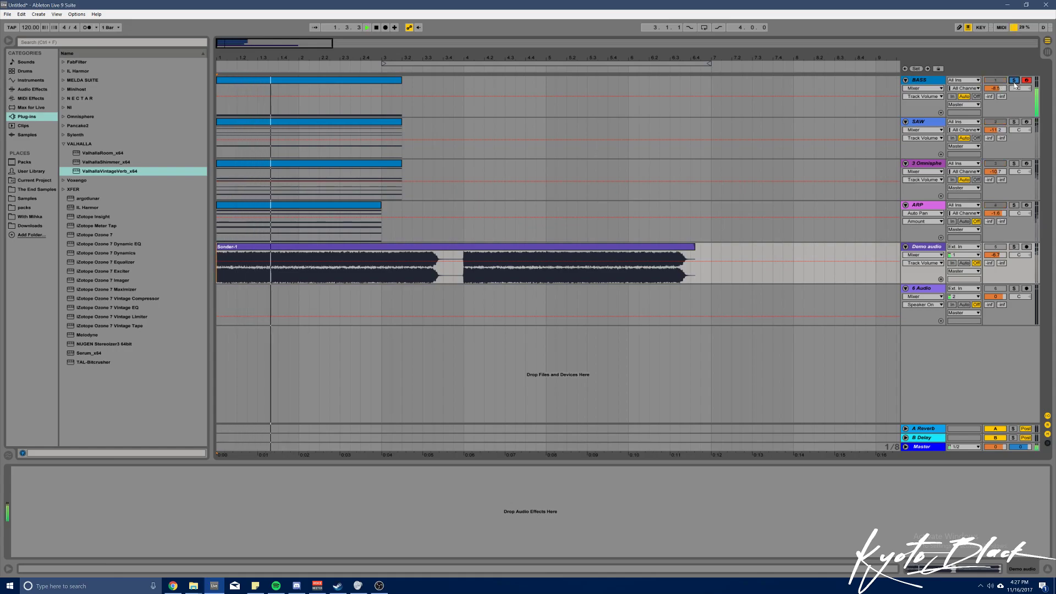
pyautogui.click(1015, 81)
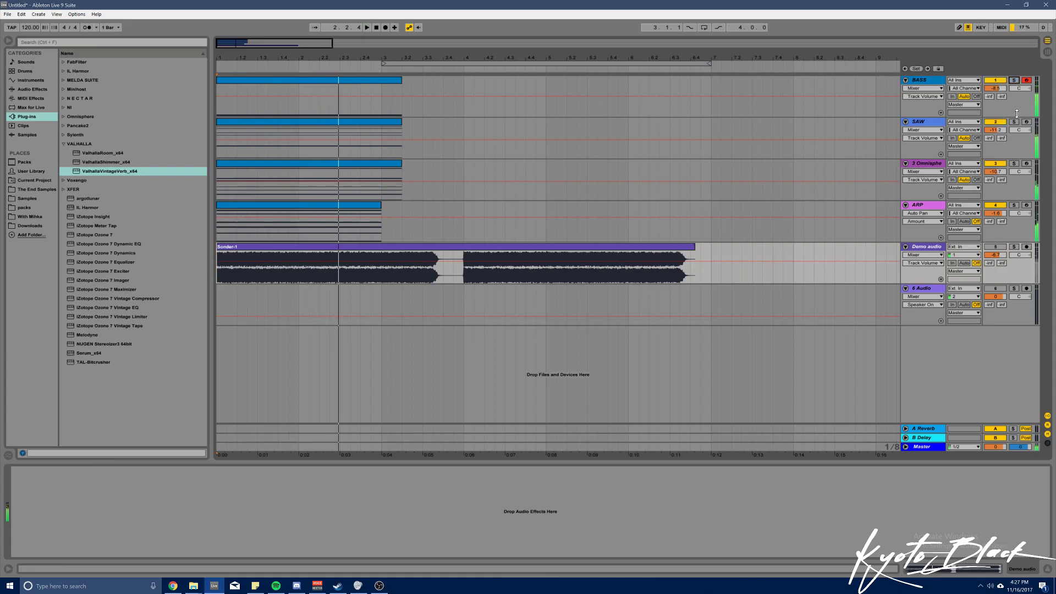
# Show the SAW track's devices, close its ValhallaVintageVerb window and listen to the track soloed
pyautogui.click(928, 127)
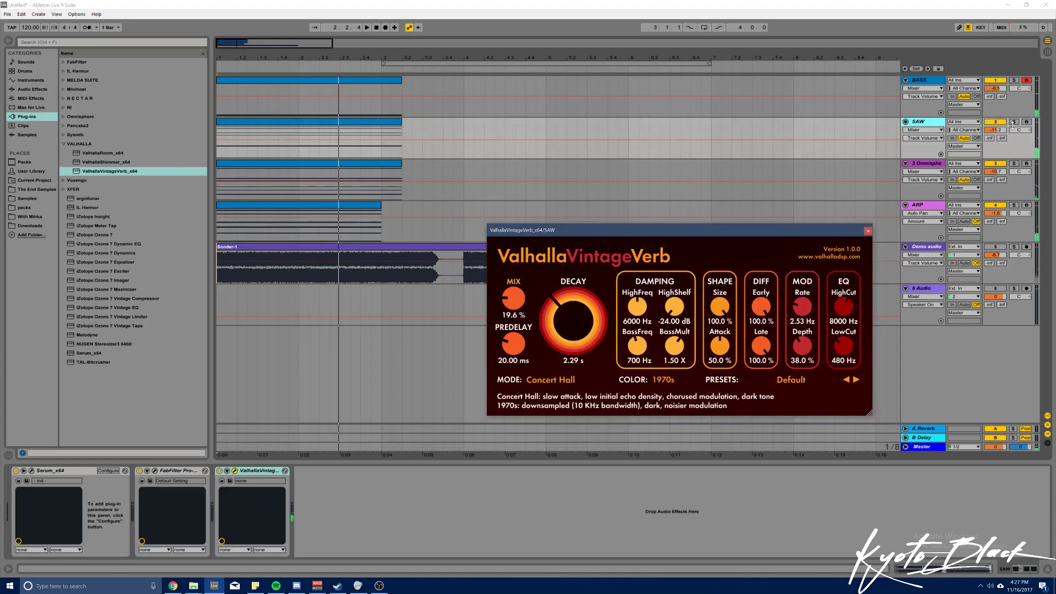
pyautogui.click(868, 231)
pyautogui.click(1014, 122)
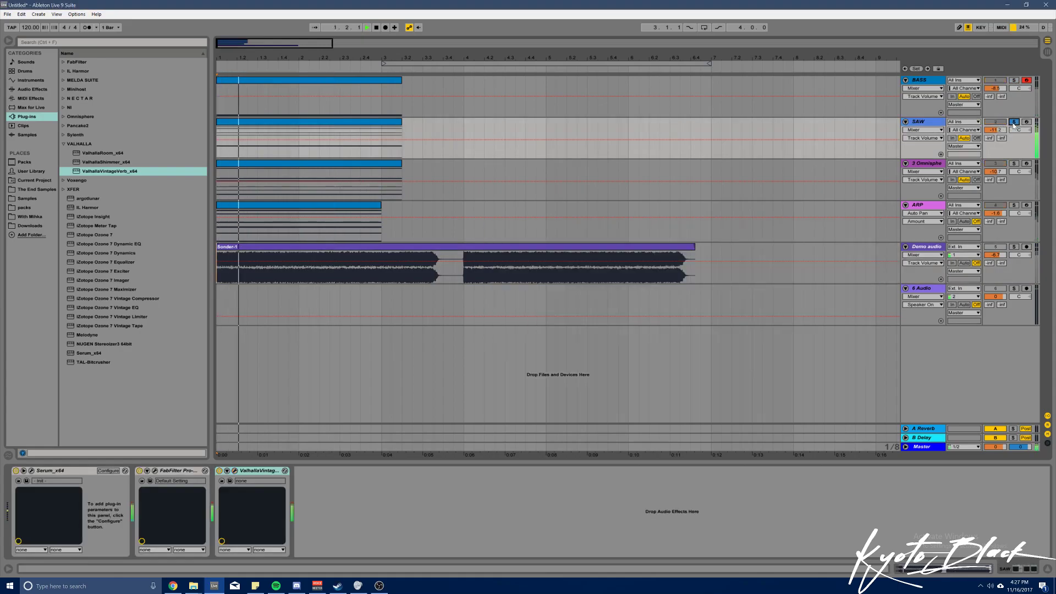
pyautogui.click(1014, 122)
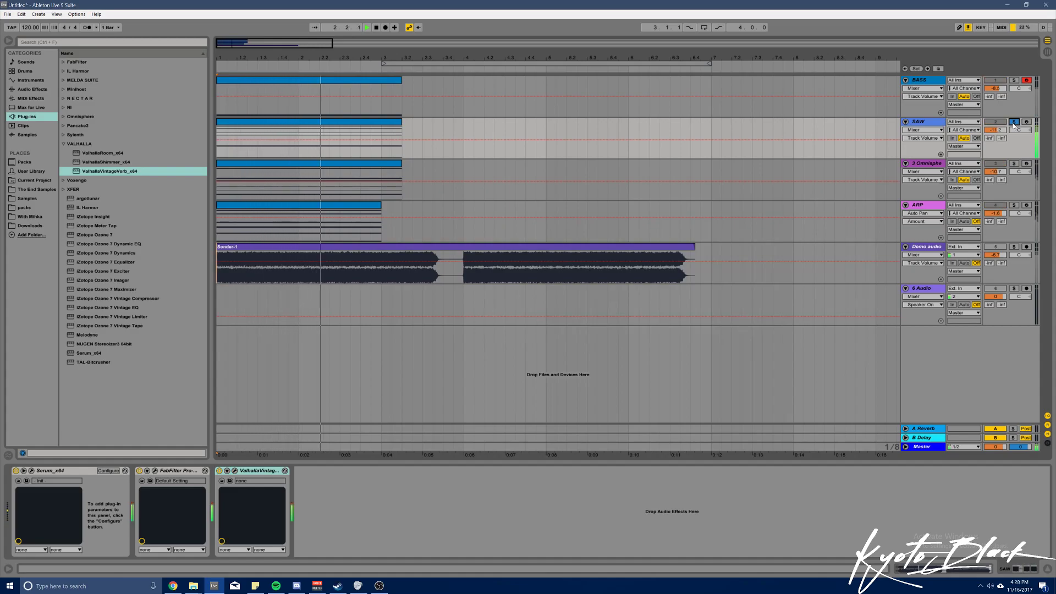
# Listen to the Omnisphere track and the ARP track in solo, one after the other
pyautogui.click(1014, 164)
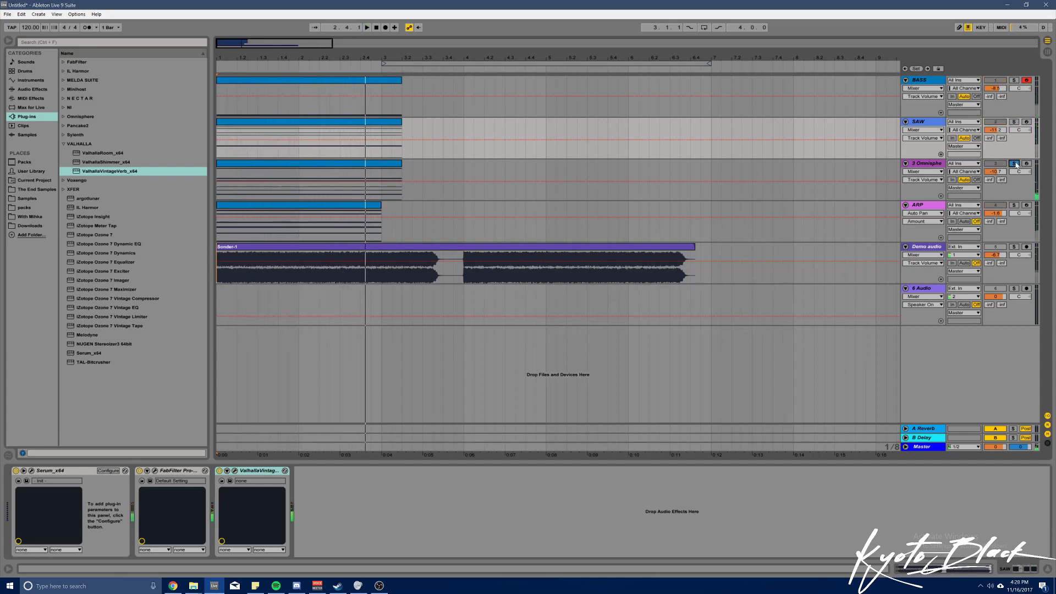
pyautogui.press('space')
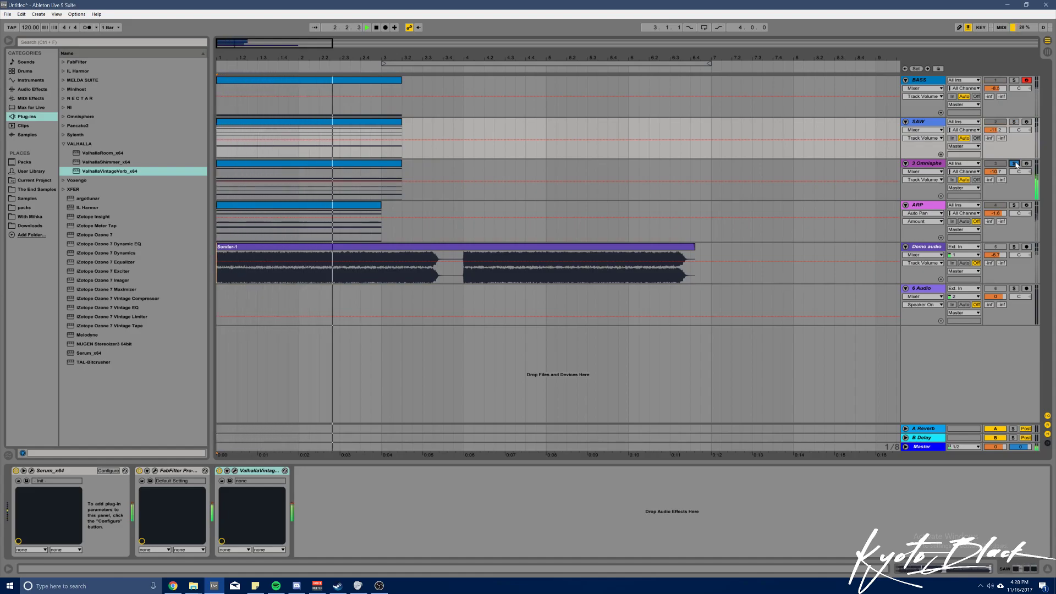
pyautogui.click(1014, 164)
pyautogui.click(1014, 205)
pyautogui.press('space')
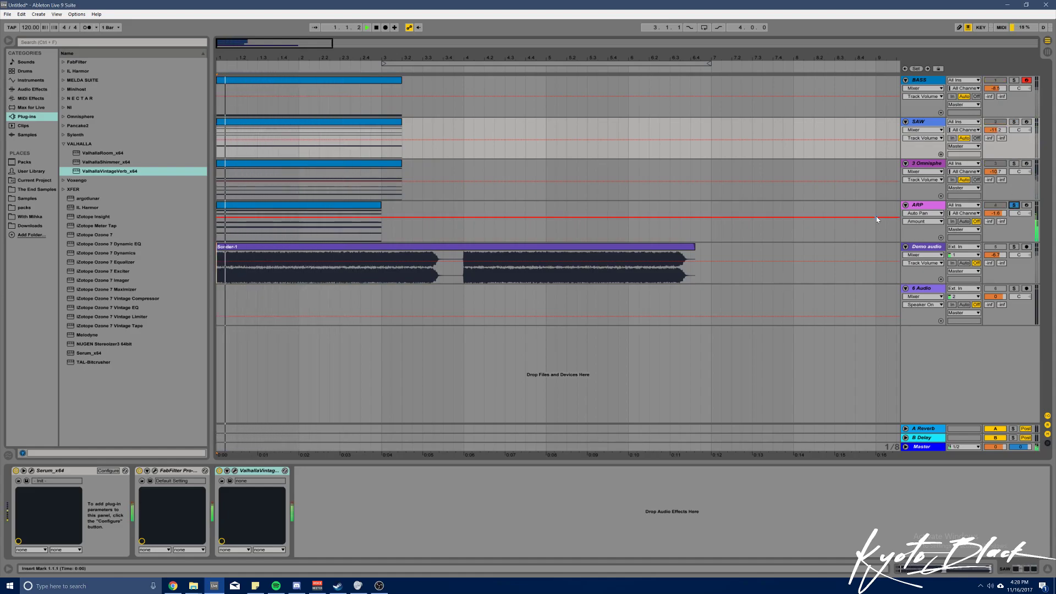
pyautogui.press('space')
pyautogui.click(920, 80)
pyautogui.click(1014, 205)
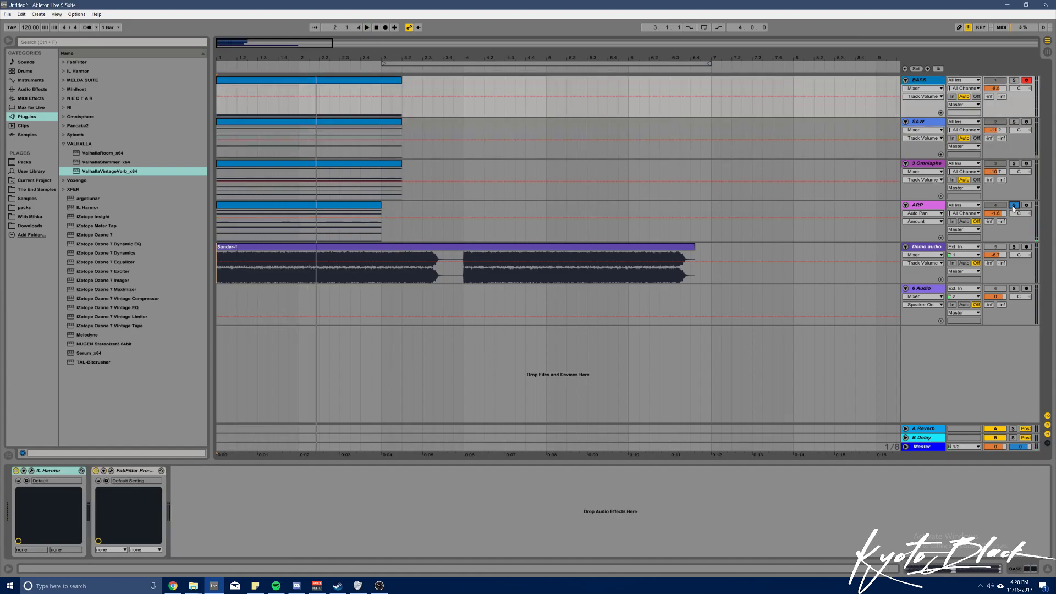
# Open the Harmor synth on the BASS track and play back the full mix
pyautogui.click(31, 471)
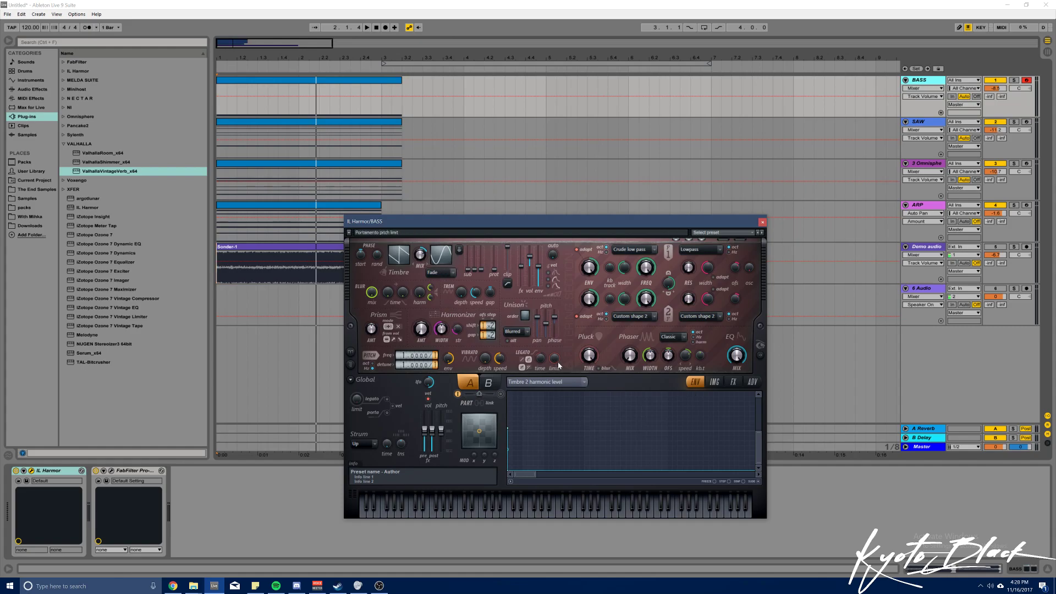
pyautogui.click(1014, 80)
pyautogui.press('space')
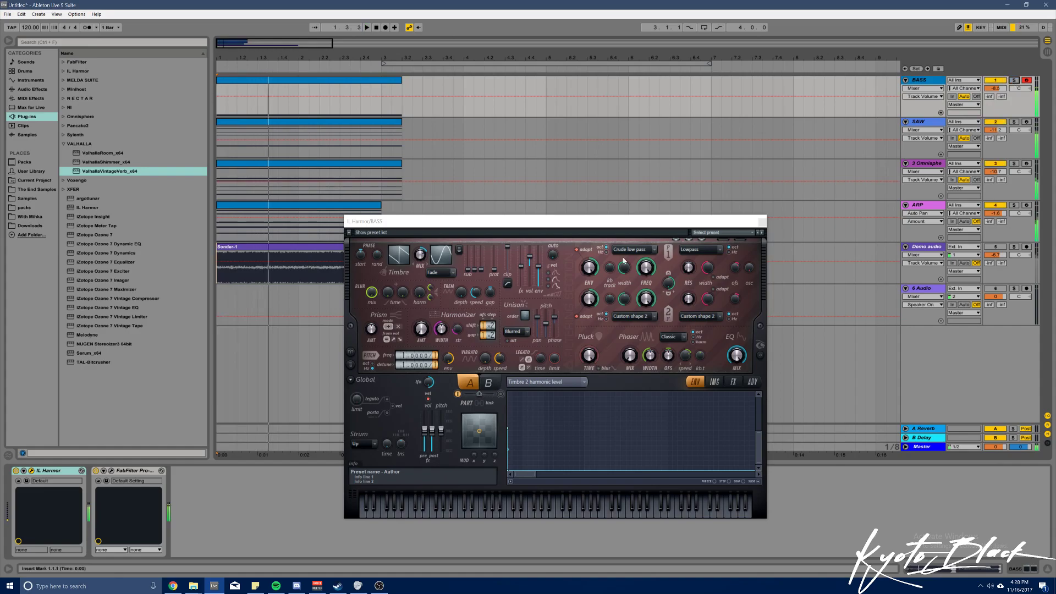
# Replace the Harmor synth on the BASS track with a fresh IL Harmor instance placed before the FabFilter EQ
pyautogui.click(83, 208)
pyautogui.click(49, 471)
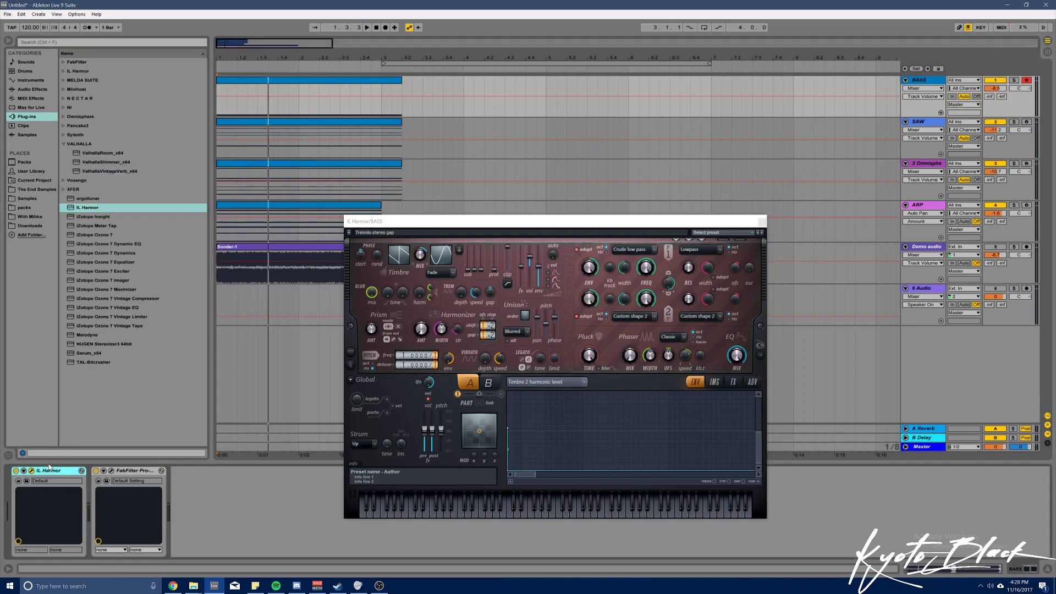
pyautogui.press('Delete')
pyautogui.moveTo(92, 214); pyautogui.dragTo(39, 490)
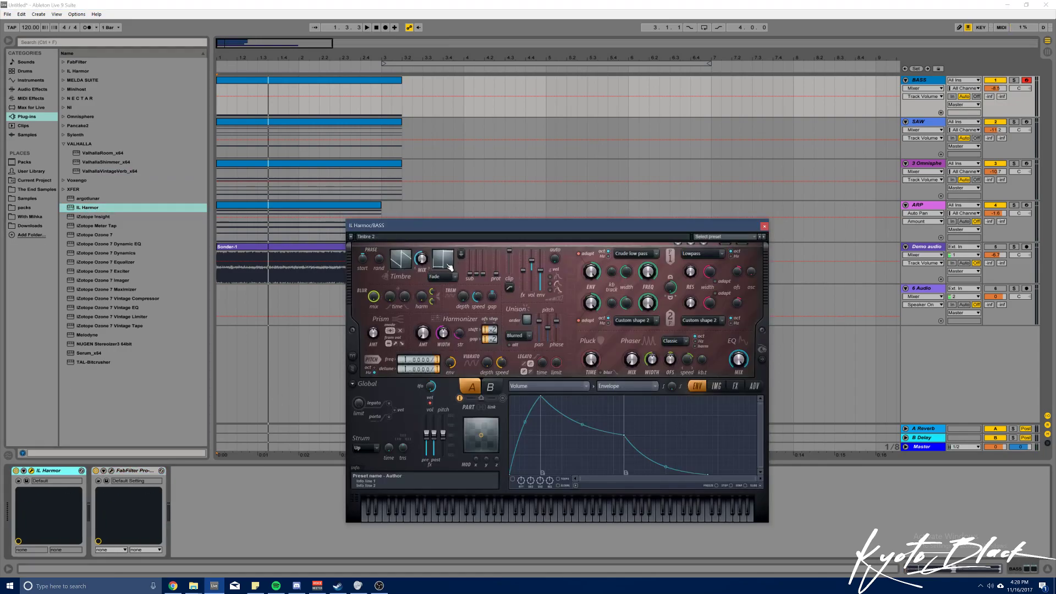
# Give Harmor's Timbre 2 a rounded, sine-like waveform and adjust the timbre mix while playing the BASS track soloed
pyautogui.click(446, 263)
pyautogui.press('space')
pyautogui.click(1013, 81)
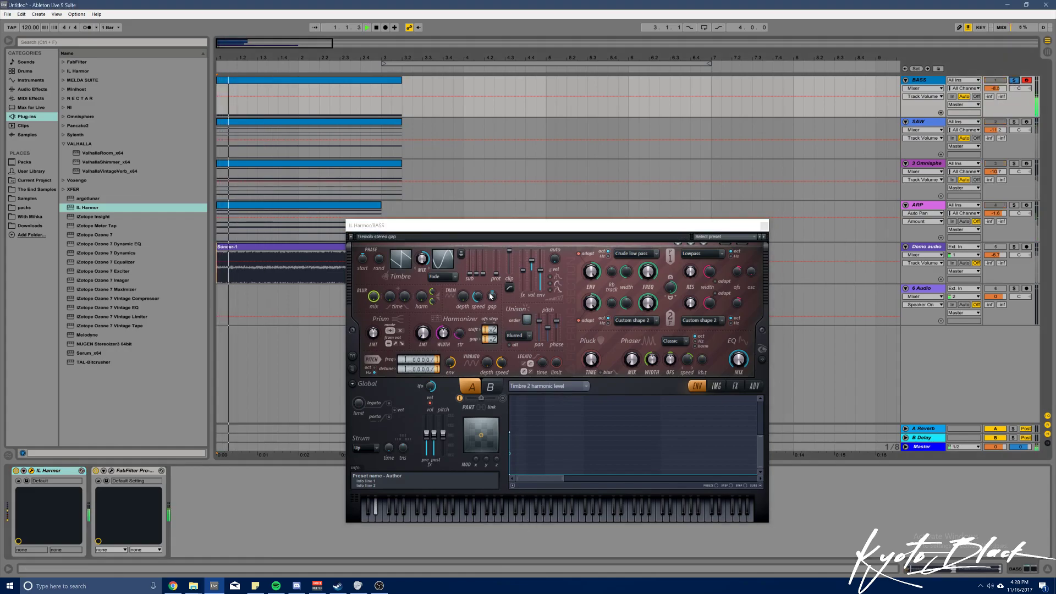
pyautogui.click(418, 263)
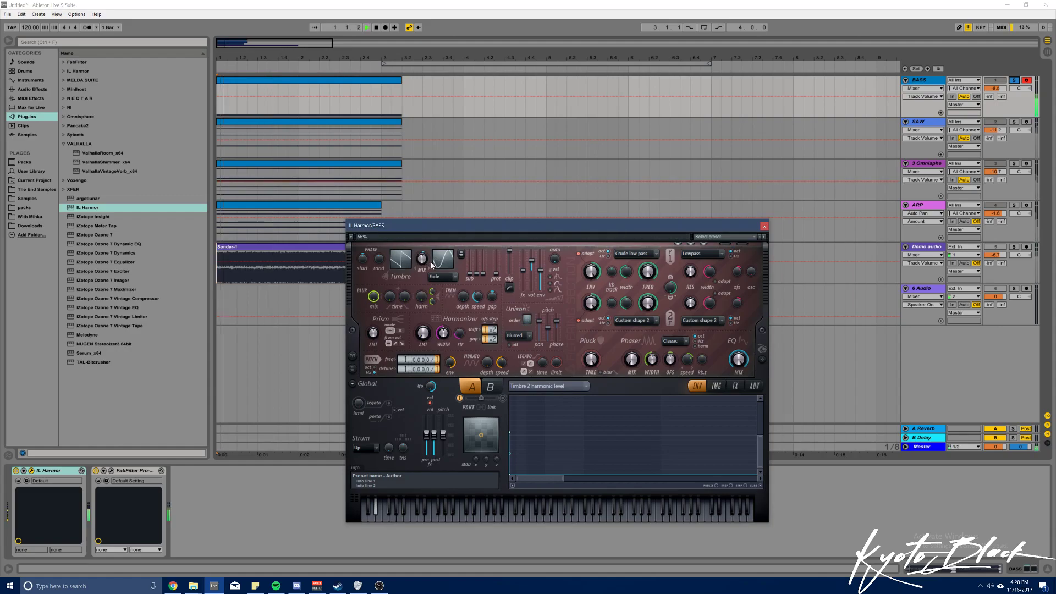
# Enable Classic distortion in Harmor's effects and adjust the distortion sliders for the bass
pyautogui.click(734, 386)
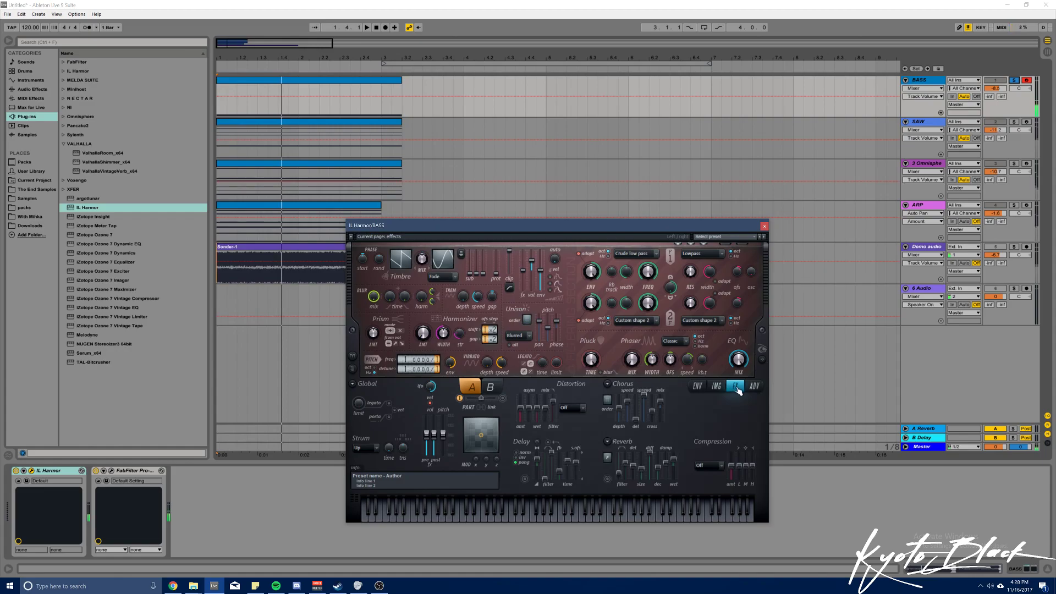
pyautogui.click(572, 408)
pyautogui.click(575, 429)
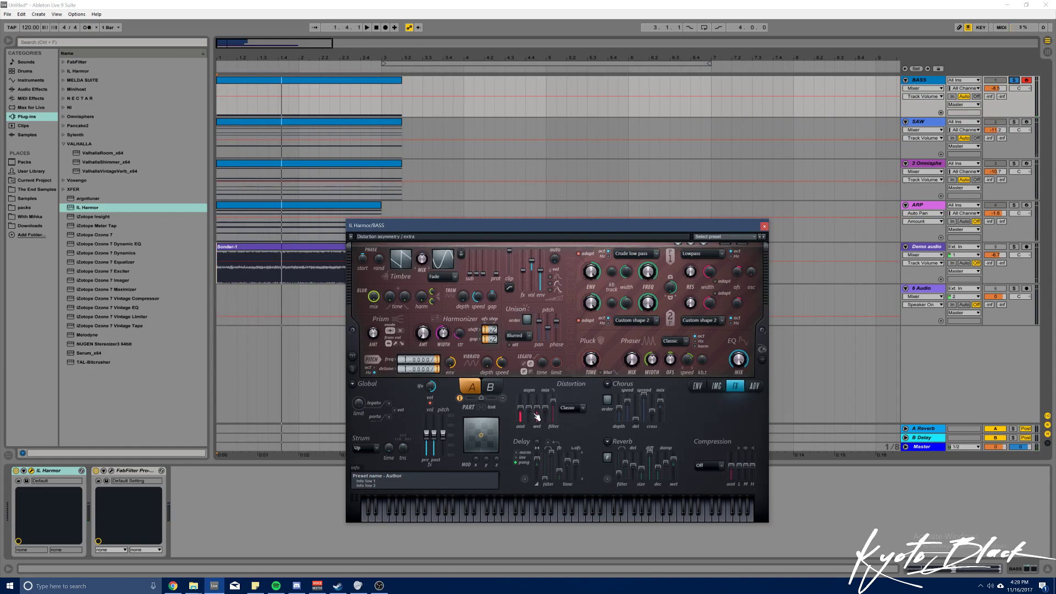
pyautogui.moveTo(521, 407); pyautogui.dragTo(529, 407)
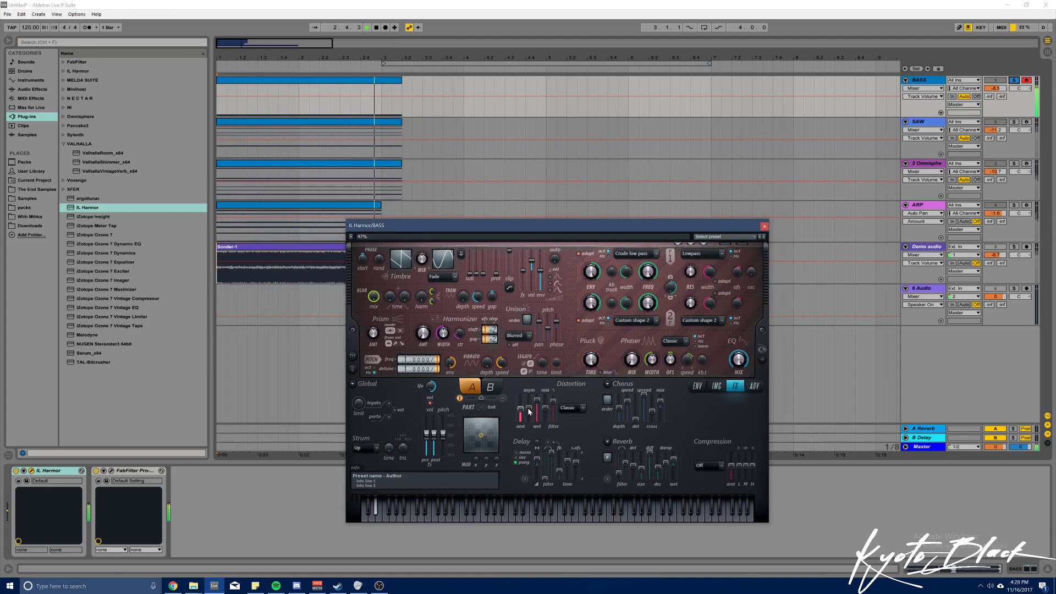
# Return Harmor to its envelope page, play the unsoloed mix and close the synth window
pyautogui.click(697, 386)
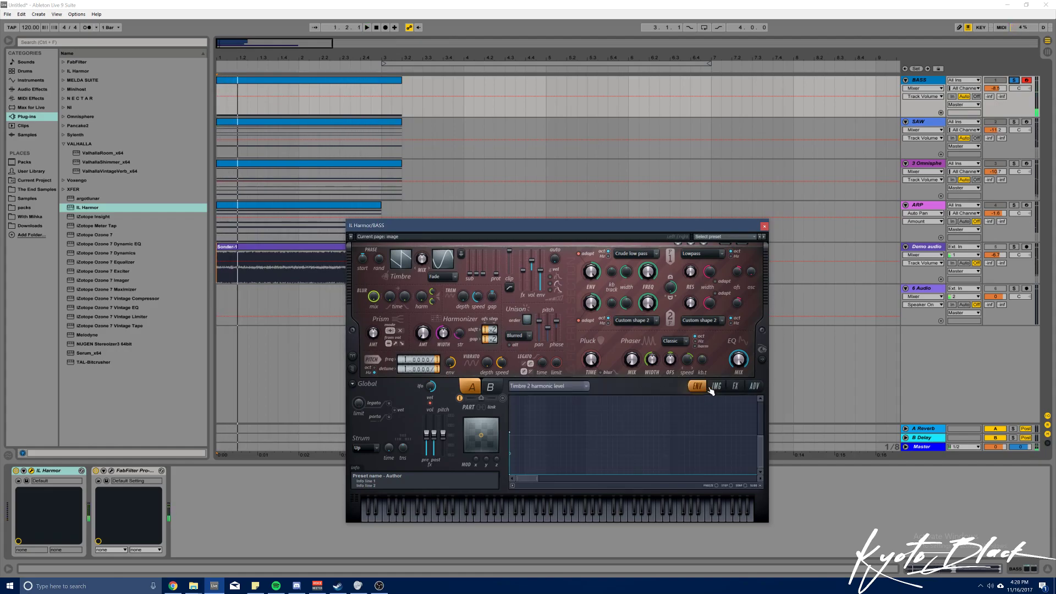
pyautogui.click(1014, 81)
pyautogui.press('space')
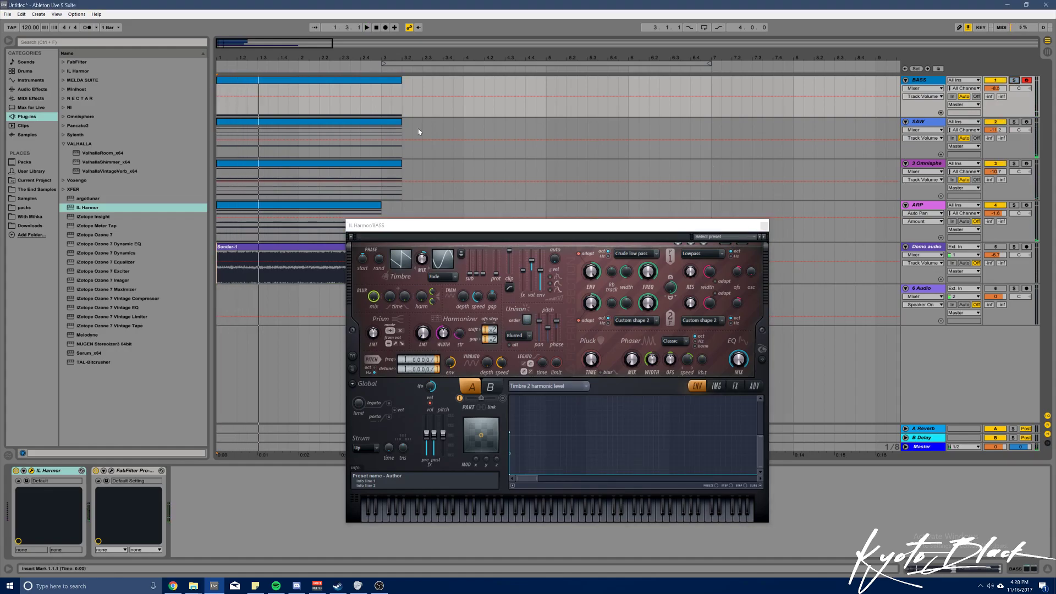
pyautogui.click(764, 226)
# Solo the SAW track and listen to it with its ValhallaVintageVerb settings open
pyautogui.click(1013, 122)
pyautogui.click(930, 130)
pyautogui.click(938, 122)
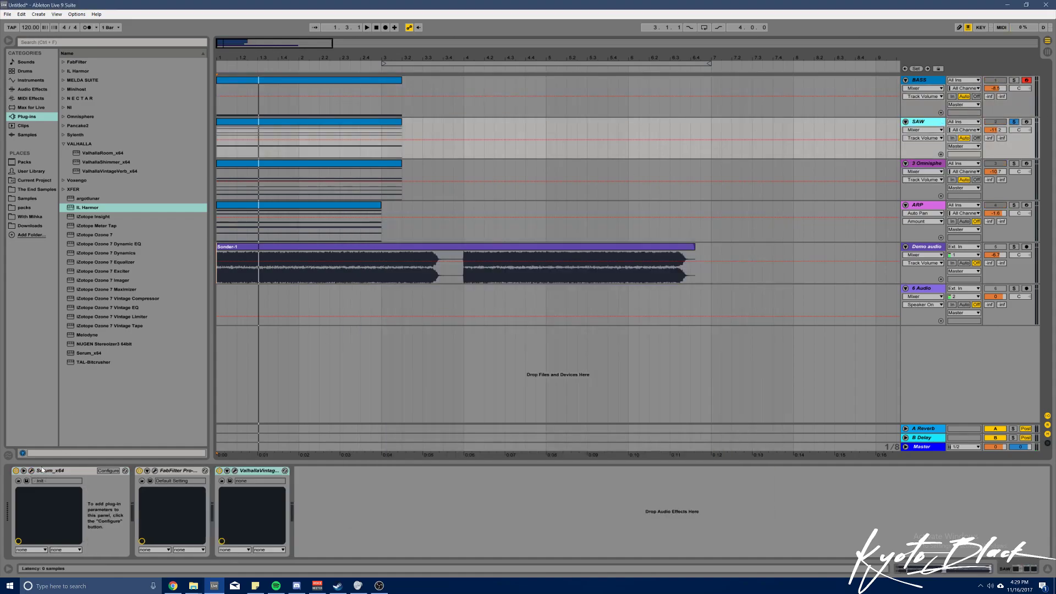
pyautogui.click(234, 470)
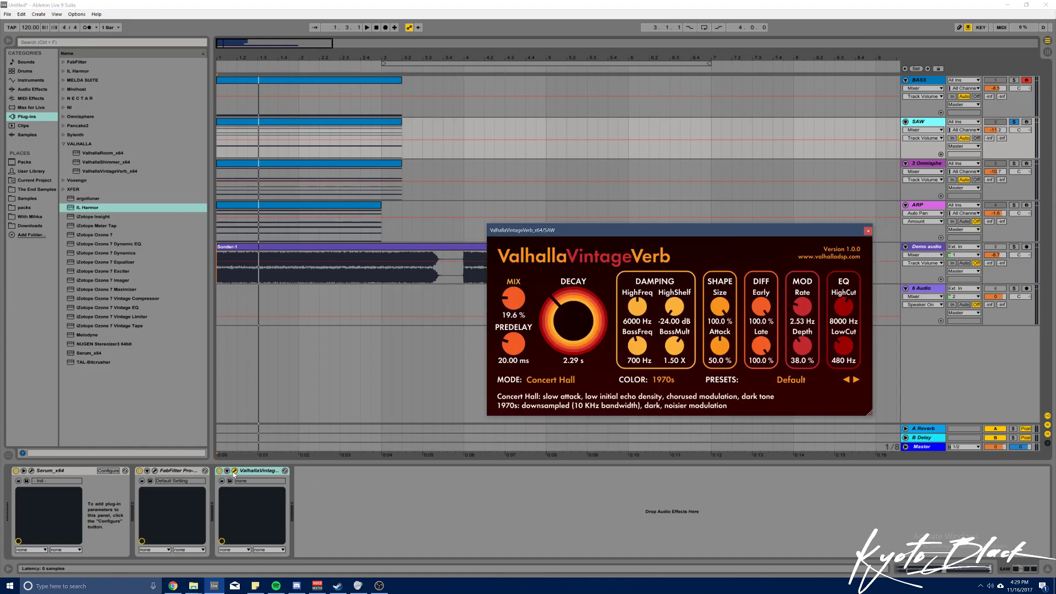
pyautogui.press('space')
pyautogui.press('space')
# Examine the FabFilter Pro-Q 2 curve on the SAW track and close the EQ window
pyautogui.click(155, 471)
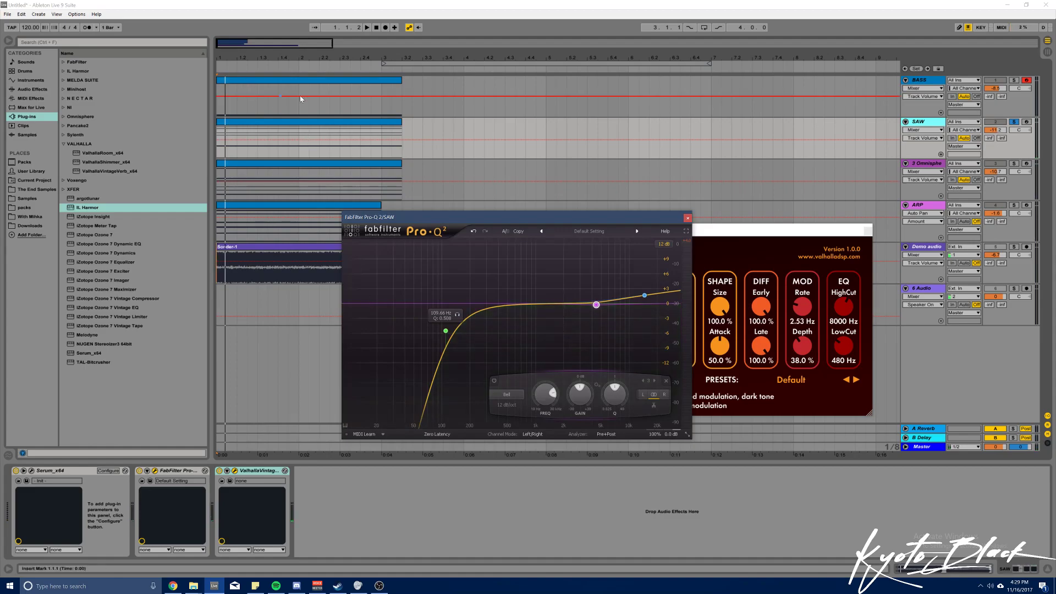
pyautogui.moveTo(638, 301)
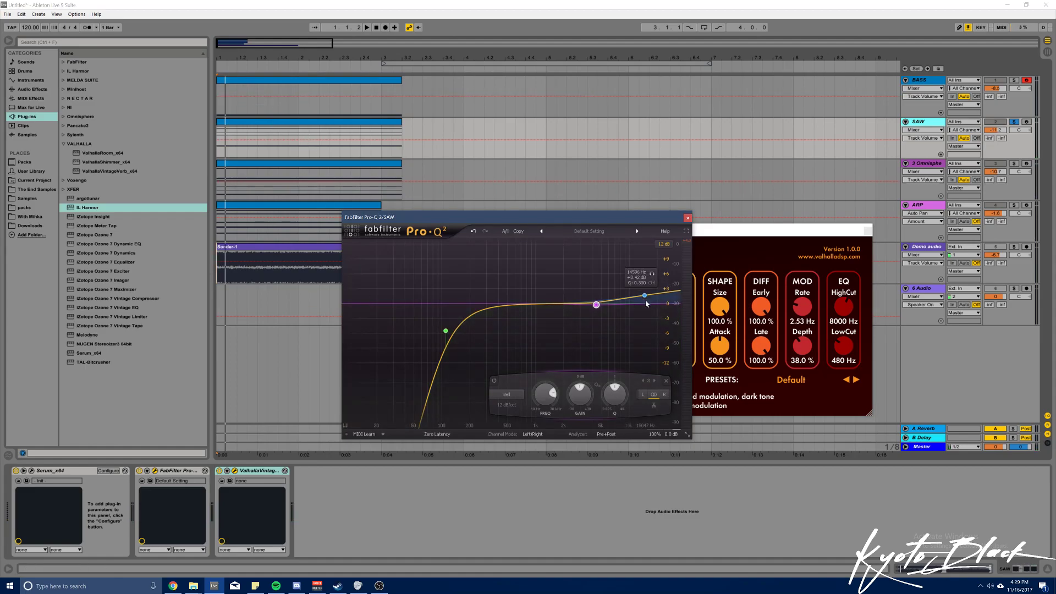
pyautogui.click(688, 217)
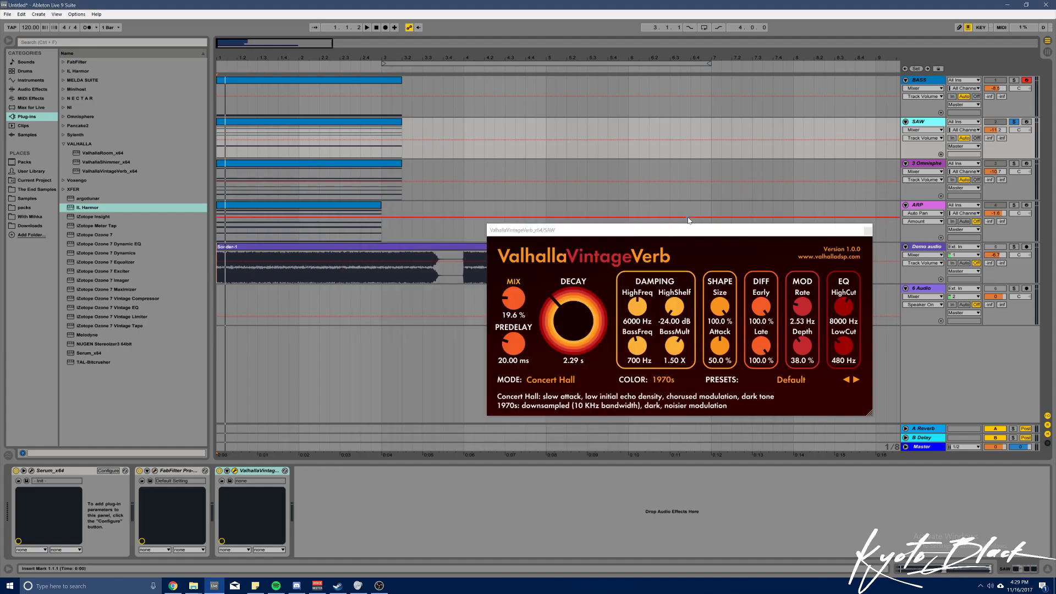
# Open Serum on the SAW track and listen to oscillators A and B on their own, leaving both switched on
pyautogui.click(34, 470)
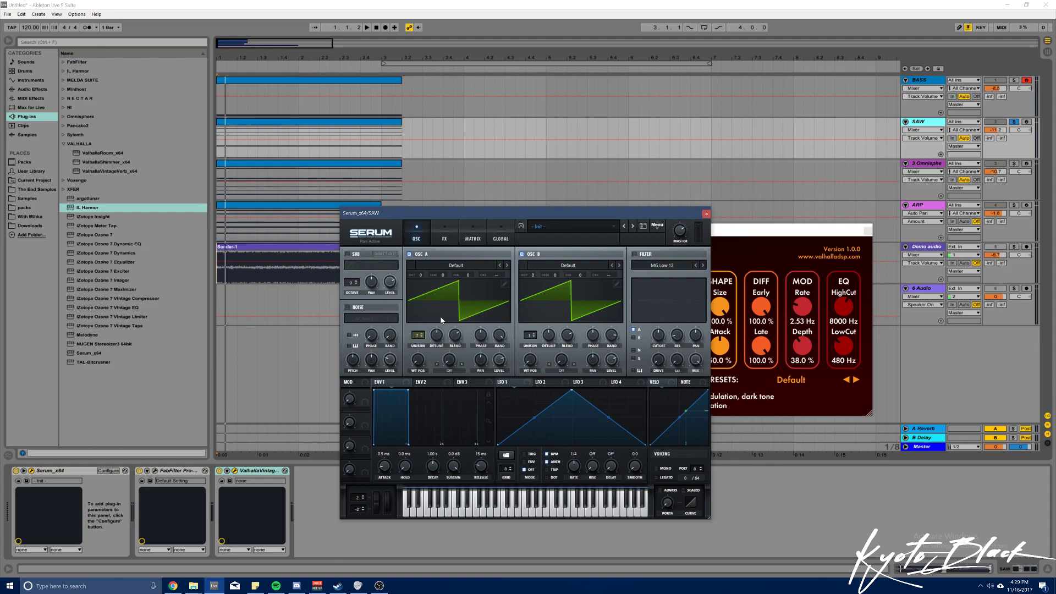
pyautogui.click(522, 255)
pyautogui.press('space')
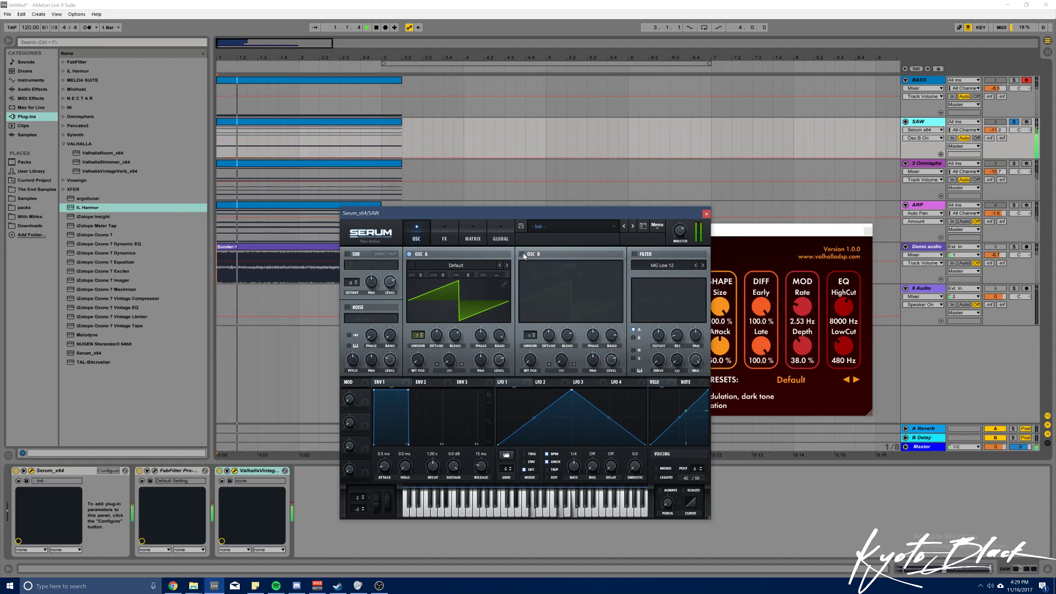
pyautogui.press('space')
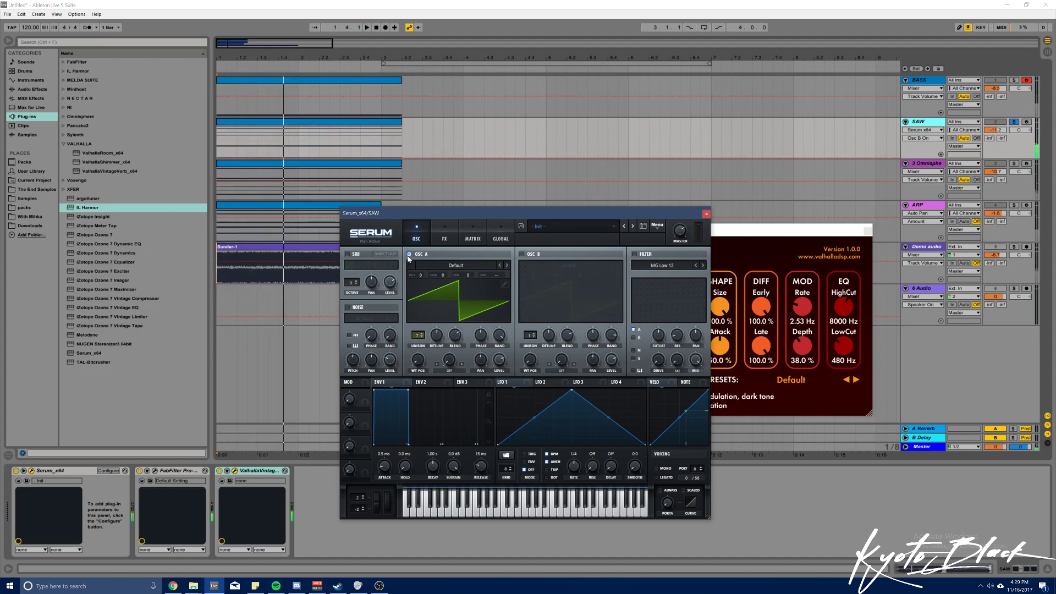
pyautogui.click(409, 254)
pyautogui.click(522, 254)
pyautogui.press('space')
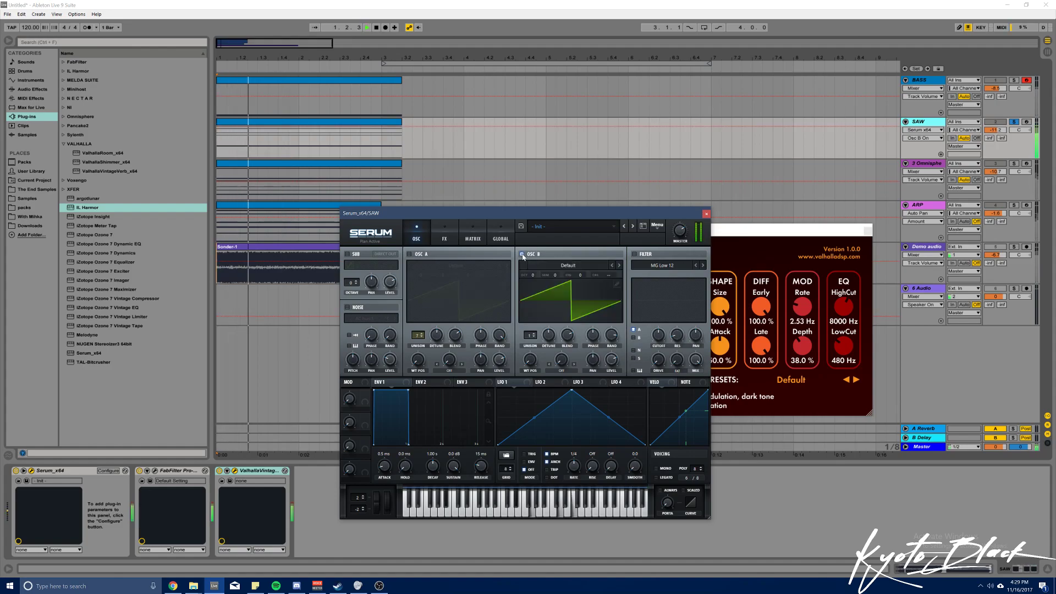
pyautogui.click(409, 255)
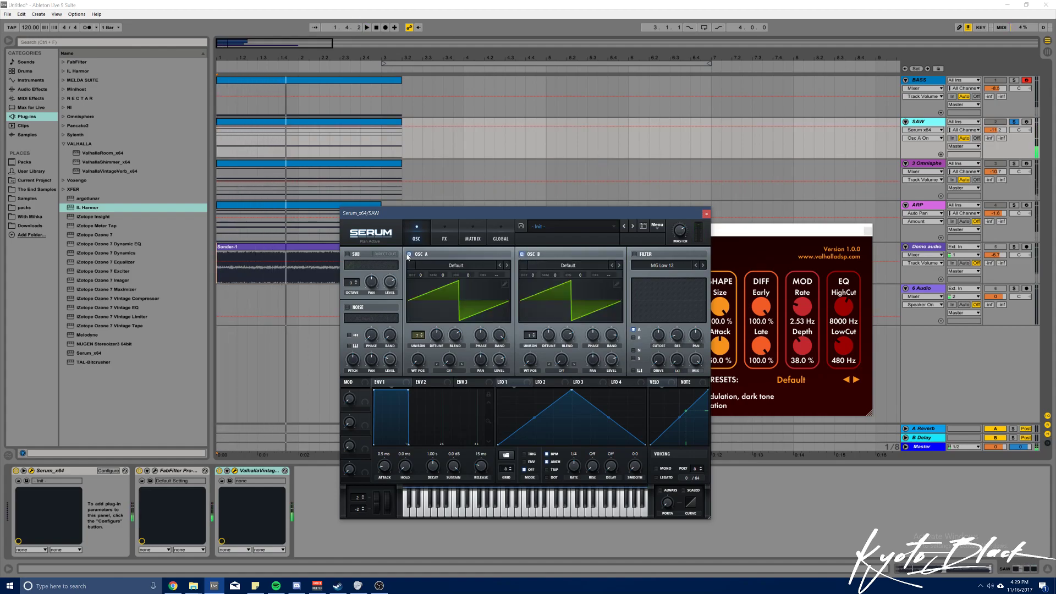
pyautogui.click(435, 336)
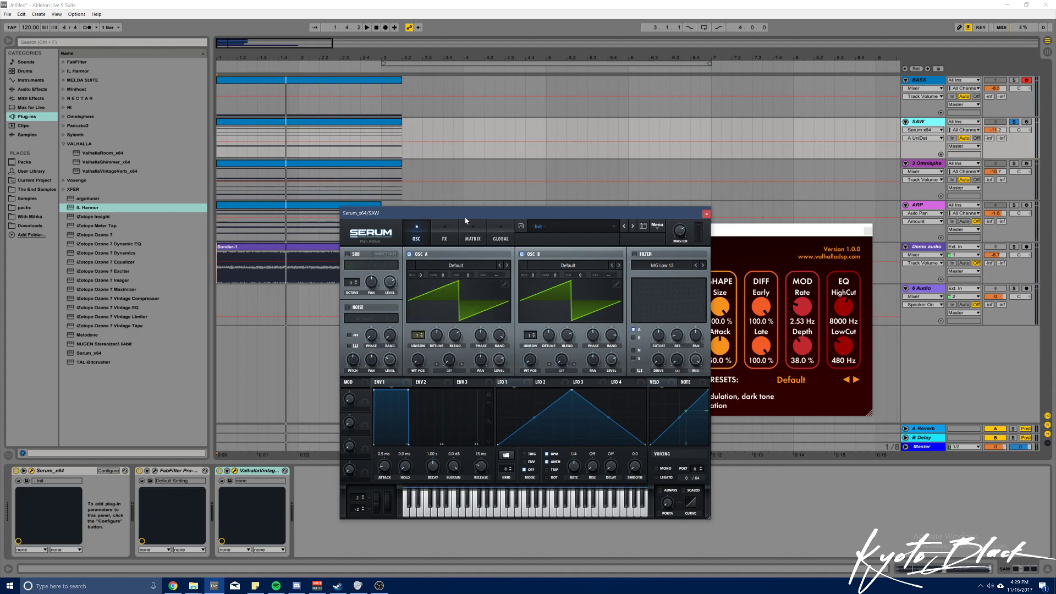
# Show Serum's effects page for the saw and listen to the sound with its multiband compressor settings in view
pyautogui.click(444, 232)
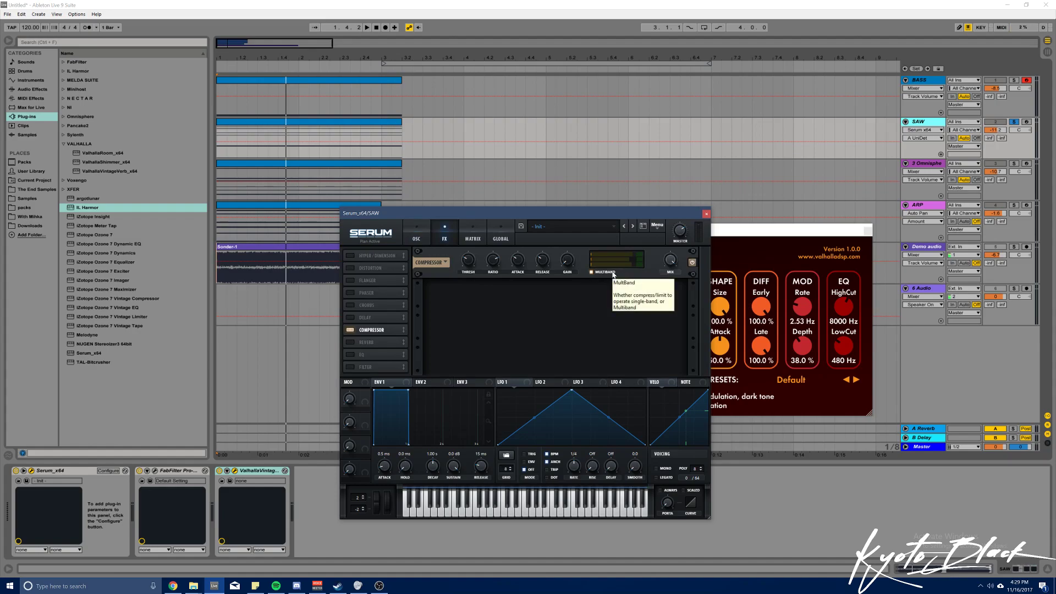
pyautogui.press('space')
pyautogui.click(467, 261)
pyautogui.press('space')
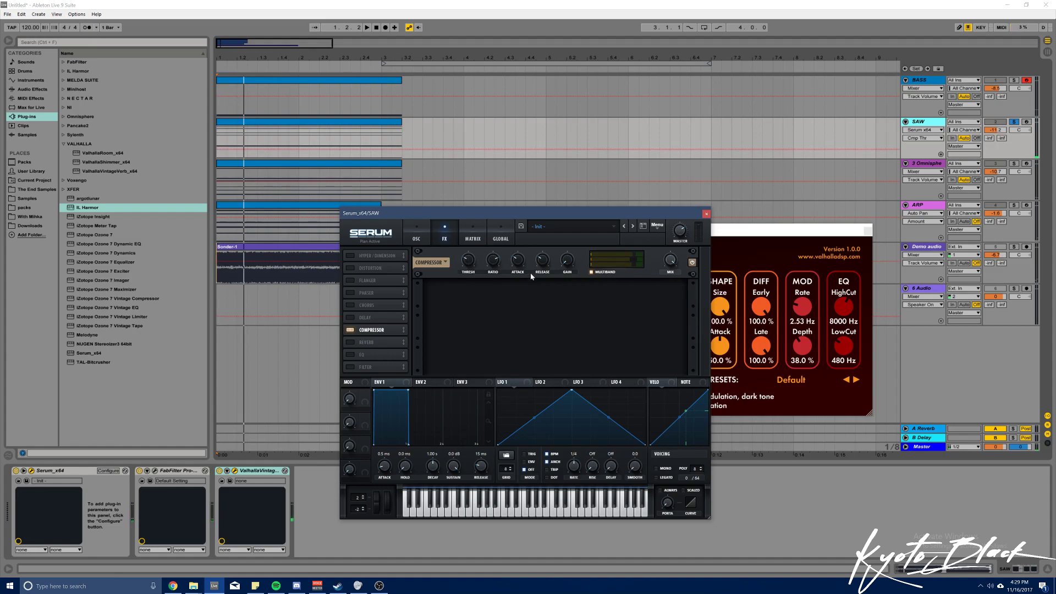
pyautogui.press('space')
pyautogui.click(466, 261)
pyautogui.press('space')
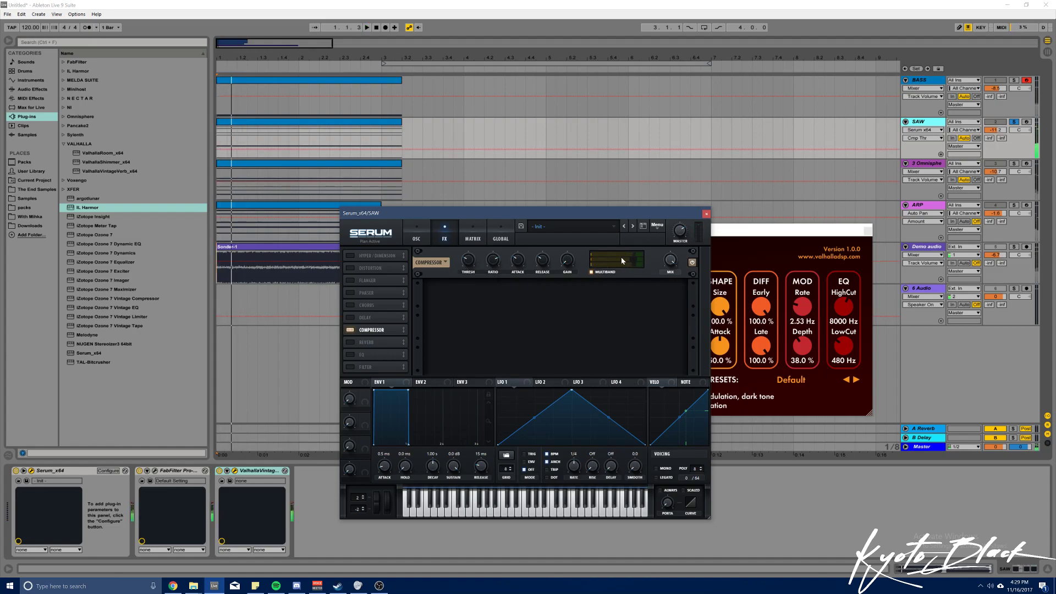
# Adjust the threshold of Serum's compressor to about -12.7 dB while auditioning the saw
pyautogui.moveTo(465, 265)
pyautogui.mouseDown()
pyautogui.moveTo(465, 238)
pyautogui.moveTo(467, 257)
pyautogui.mouseUp()
pyautogui.press('space')
pyautogui.press('space')
pyautogui.press('space')
pyautogui.press('space')
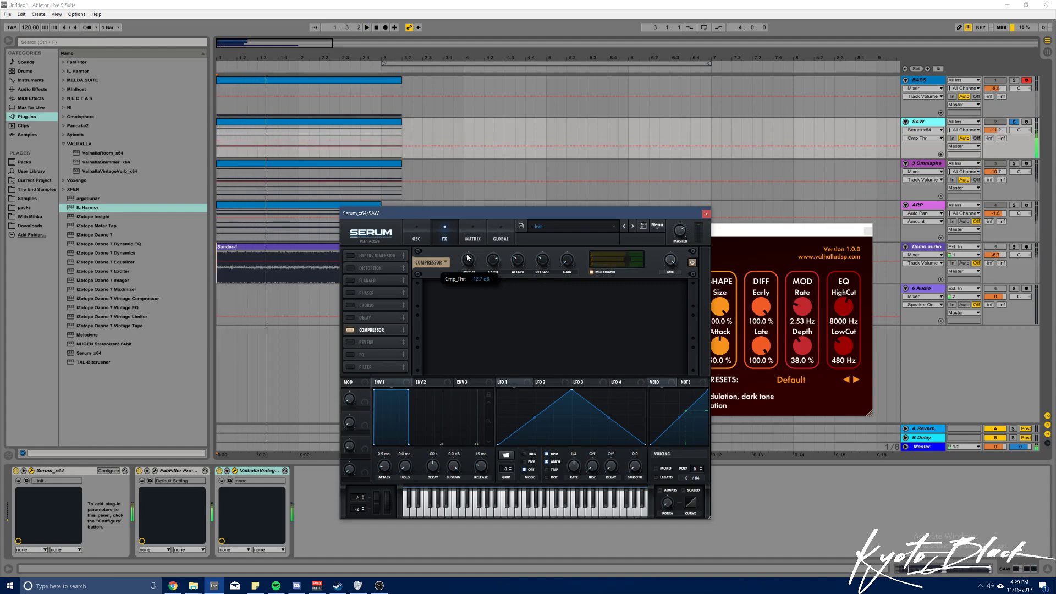
pyautogui.press('space')
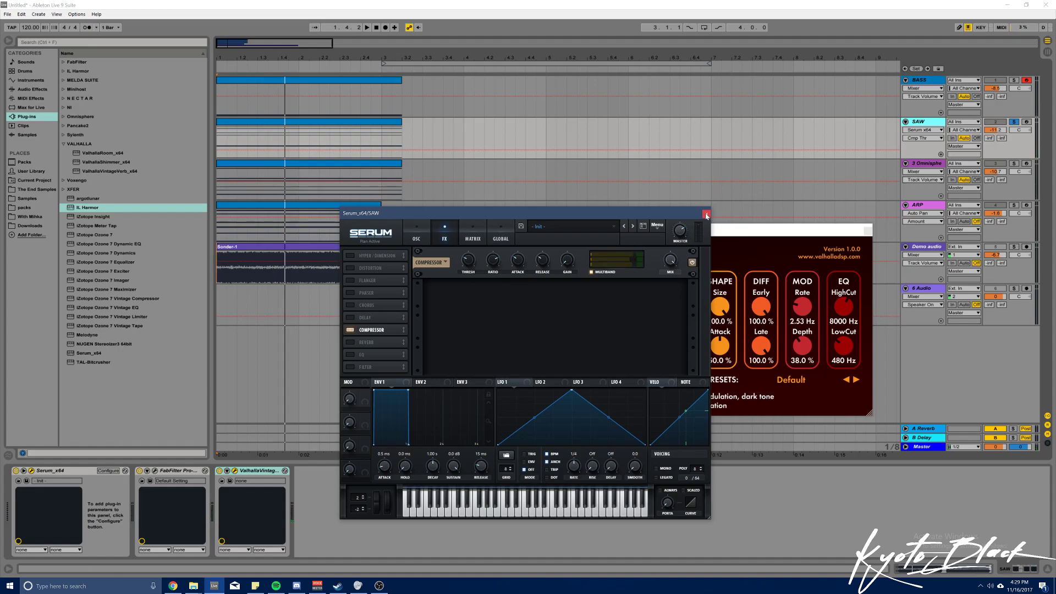
# Try Serum's Hyper/Dimension effect during playback with the Hyper mix at about 11% and the Dimension mix at about 19%
pyautogui.click(349, 256)
pyautogui.press('space')
pyautogui.press('space')
pyautogui.press('space')
pyautogui.moveTo(572, 261); pyautogui.dragTo(572, 301)
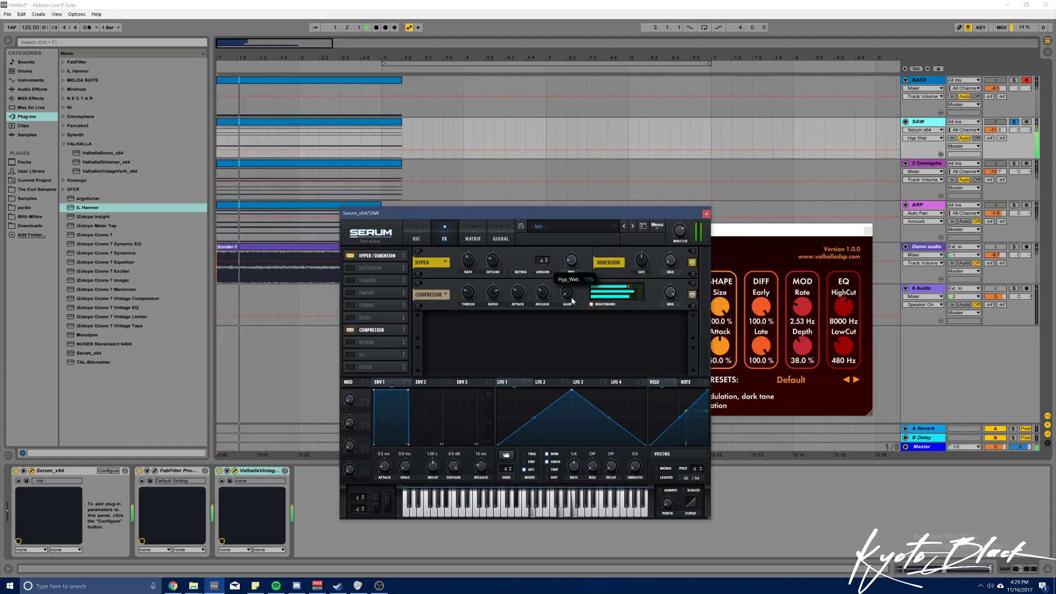
pyautogui.moveTo(668, 263)
pyautogui.mouseDown()
pyautogui.moveTo(665, 178)
pyautogui.moveTo(664, 245)
pyautogui.mouseUp()
pyautogui.press('space')
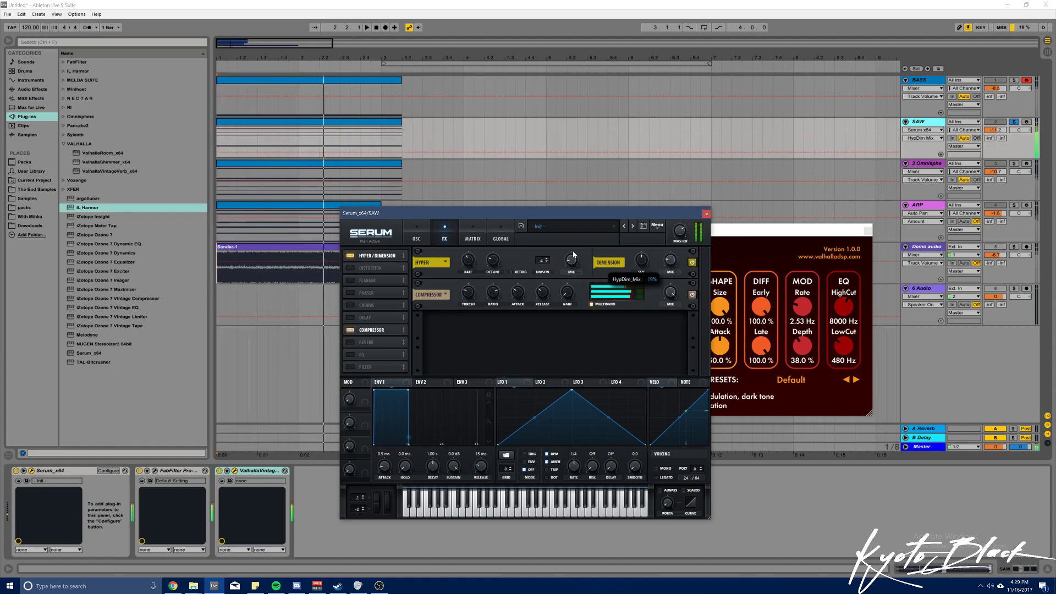
# Try different Hyper detune and rate settings during playback and switch the Hyper/Dimension effect off again
pyautogui.press('space')
pyautogui.moveTo(493, 260); pyautogui.dragTo(470, 284)
pyautogui.press('space')
pyautogui.press('space')
pyautogui.press('space')
pyautogui.click(384, 256)
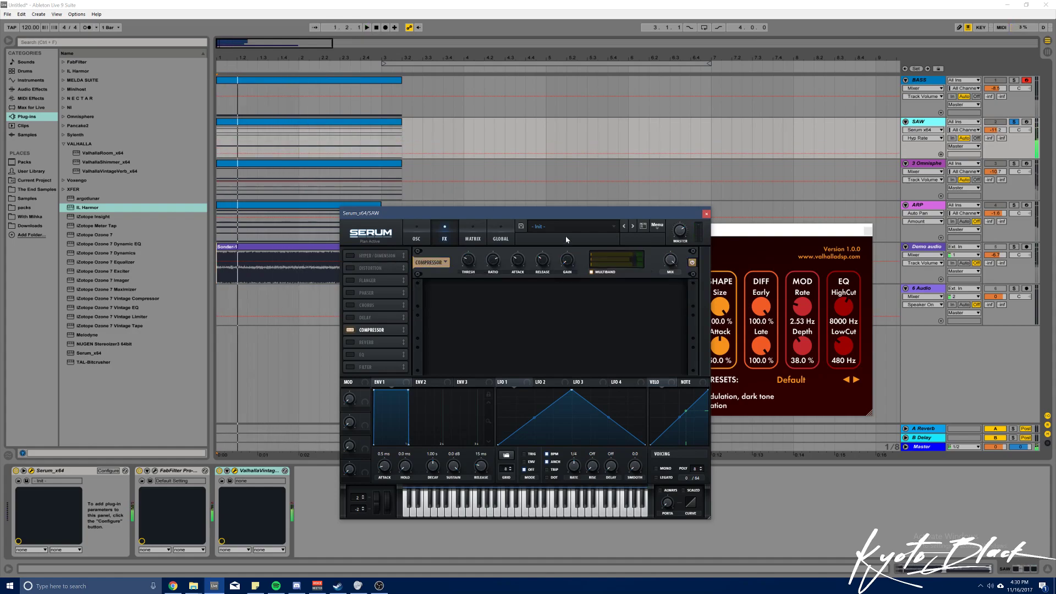
# Close the SAW track's Serum and ValhallaVintageVerb windows and solo and select the Omnisphere track
pyautogui.click(707, 215)
pyautogui.click(868, 231)
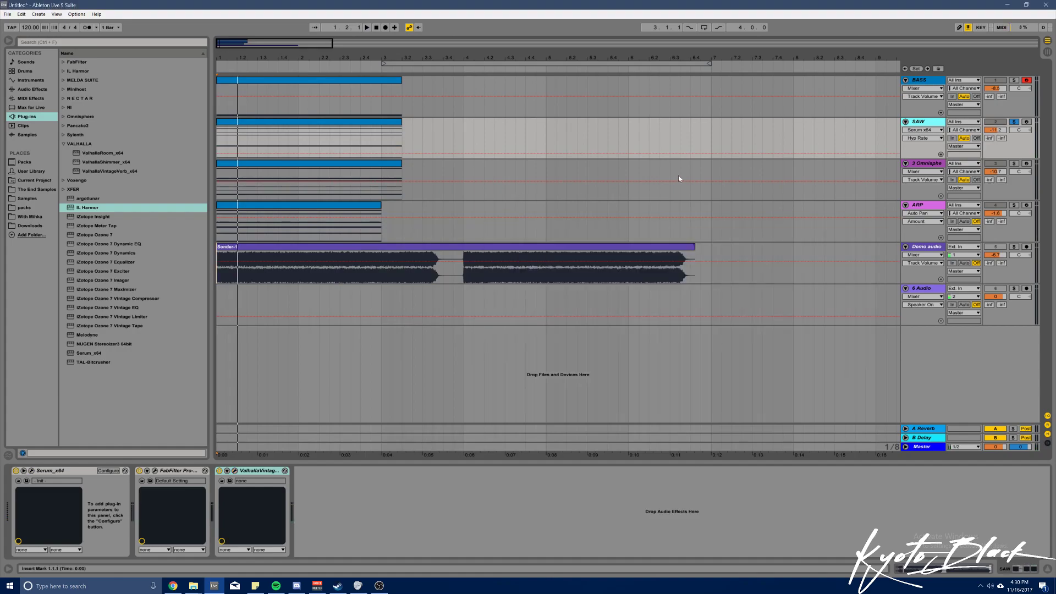
pyautogui.click(1015, 165)
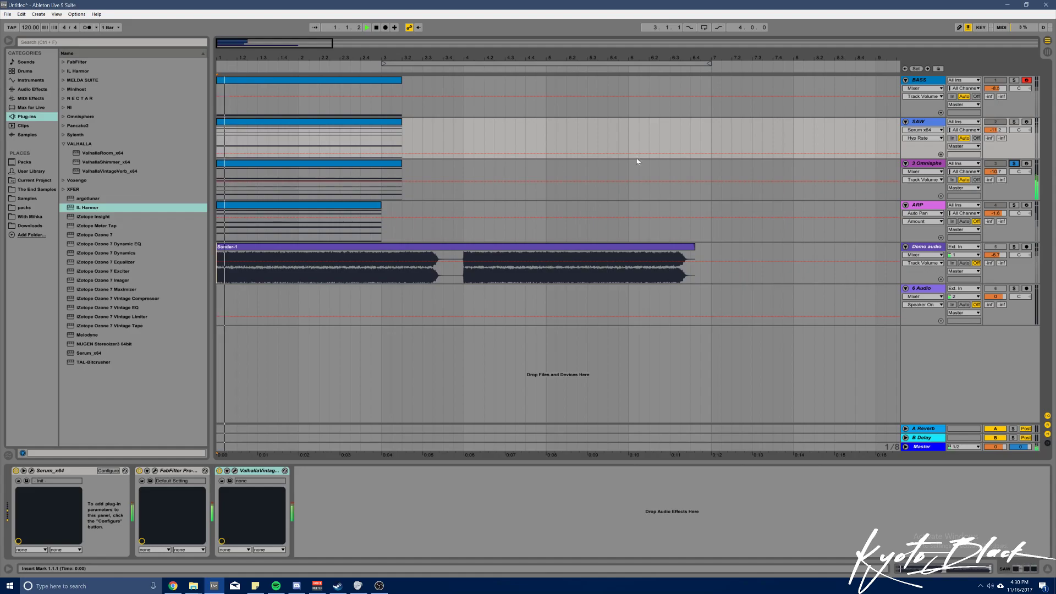
pyautogui.click(926, 164)
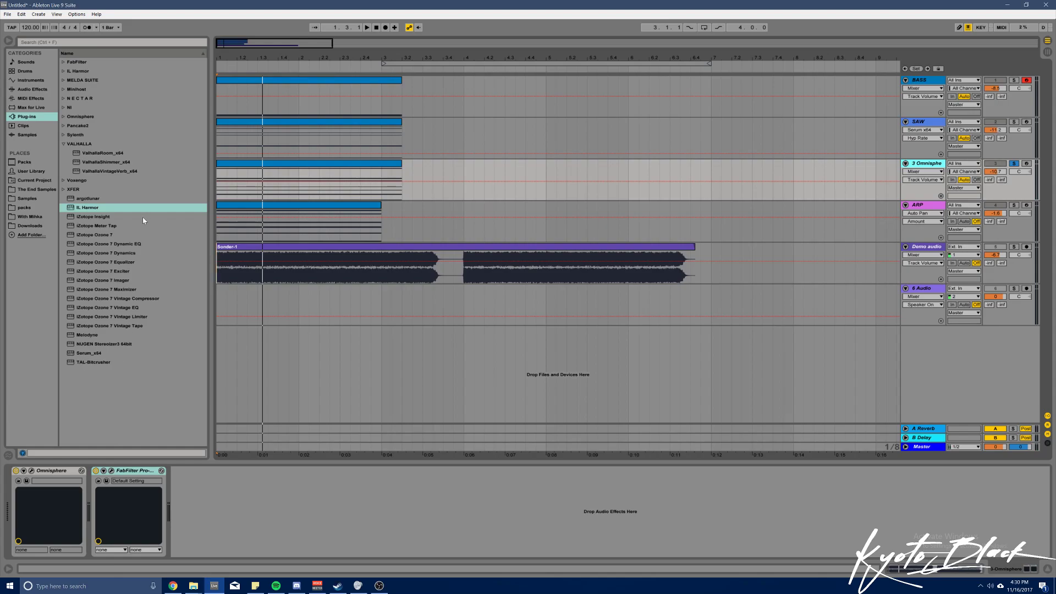
# Inspect the track's Omnisphere patch and FabFilter Pro-Q 2 curve, toggle the EQ during playback, and close both plug-in windows
pyautogui.click(32, 472)
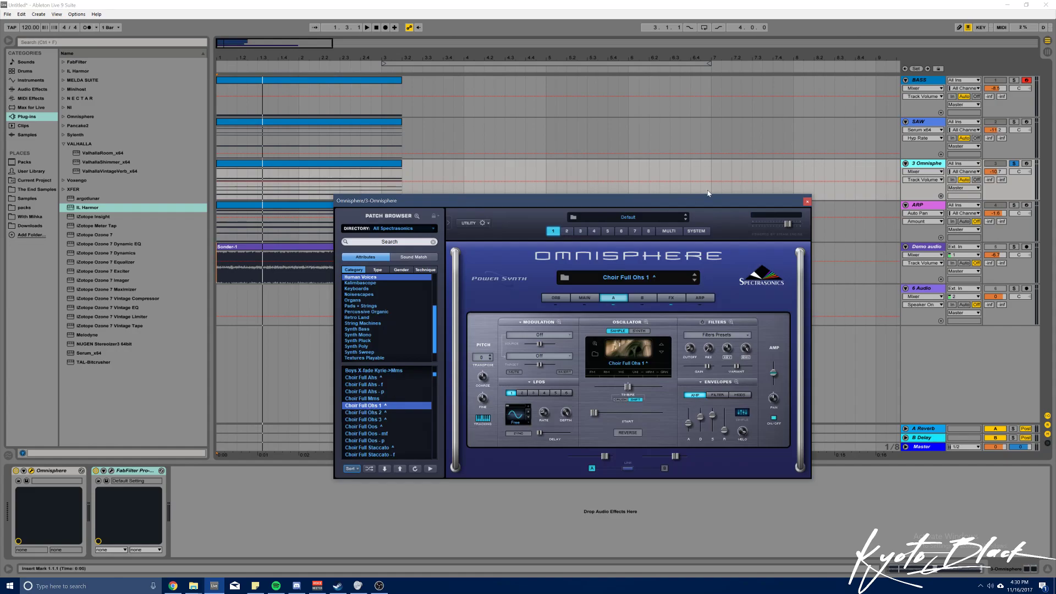
pyautogui.click(807, 203)
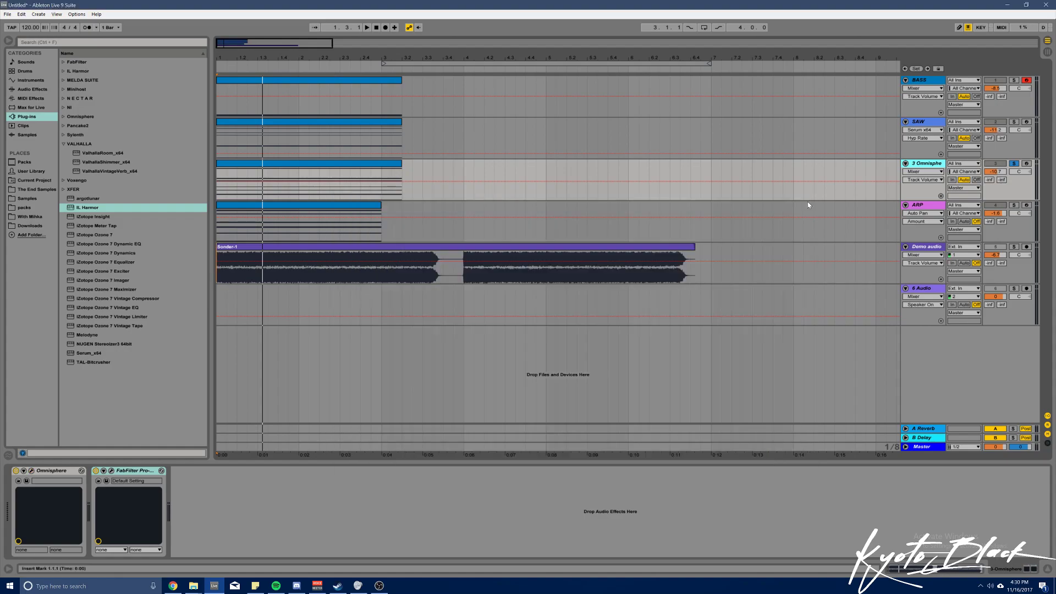
pyautogui.click(112, 472)
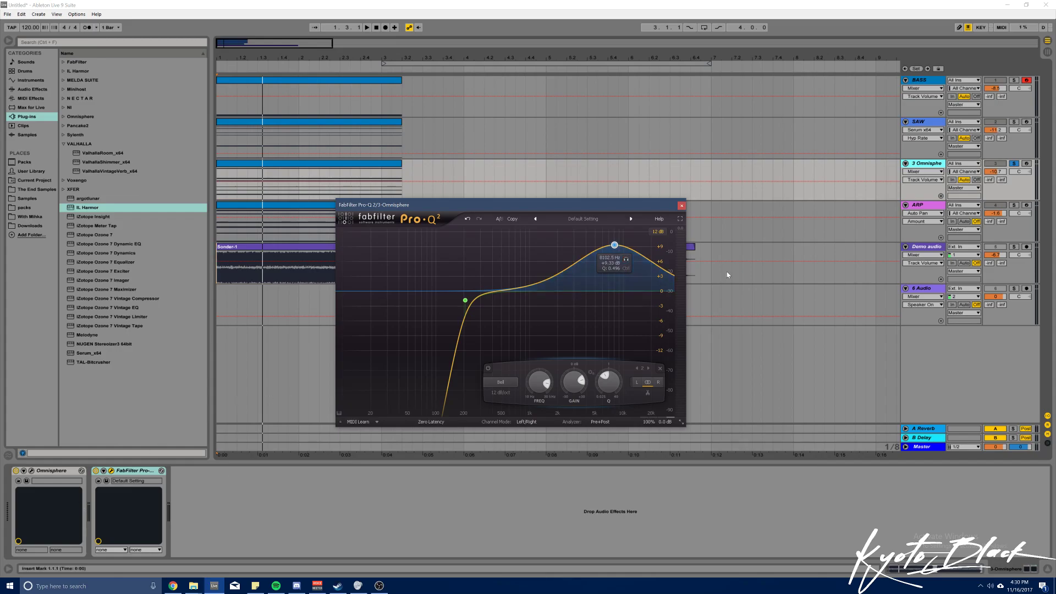
pyautogui.press('space')
pyautogui.click(97, 471)
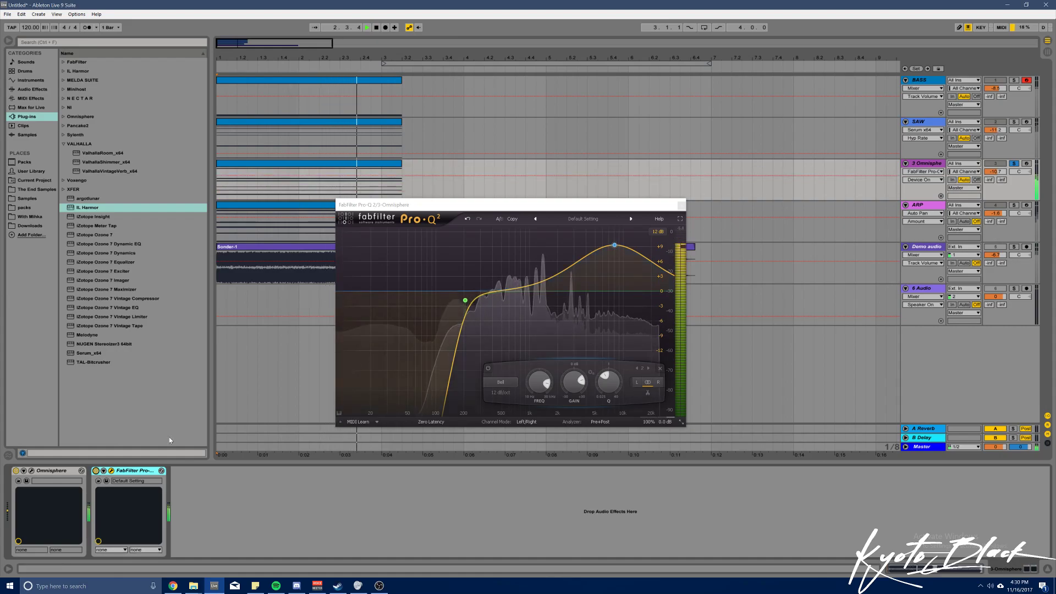
pyautogui.press('space')
pyautogui.click(681, 205)
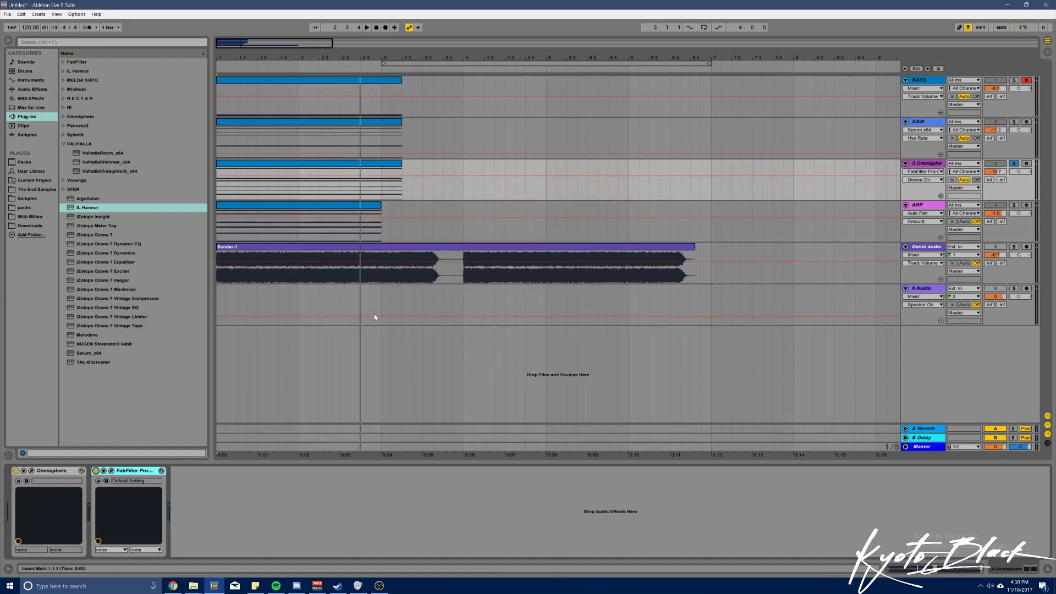
# Solo the ARP track and listen to it with its Serum oscillator and envelope settings open, closing the synth after
pyautogui.click(920, 205)
pyautogui.click(1013, 205)
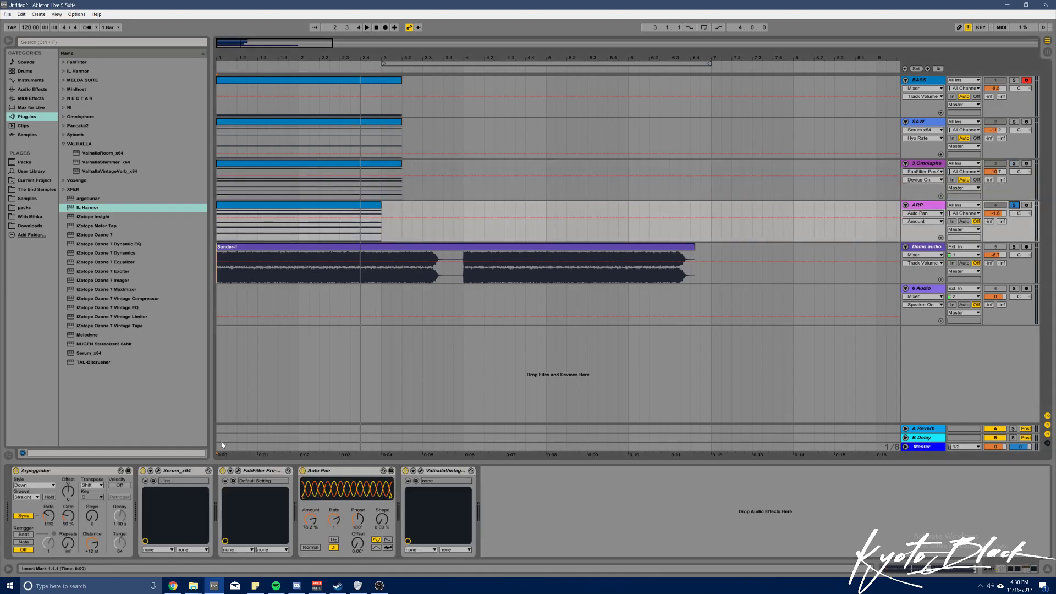
pyautogui.click(158, 471)
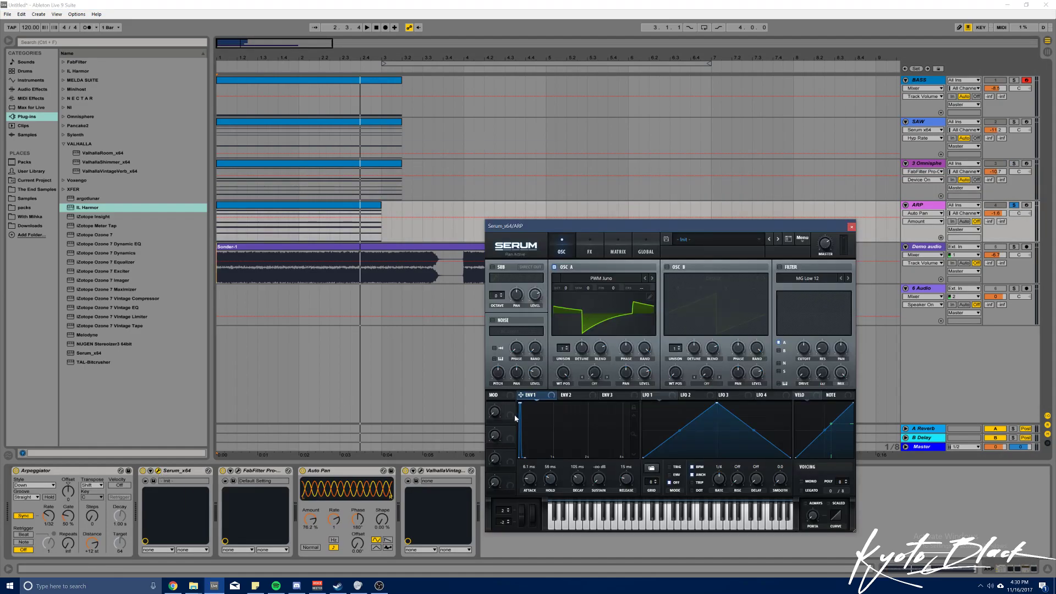
pyautogui.press('space')
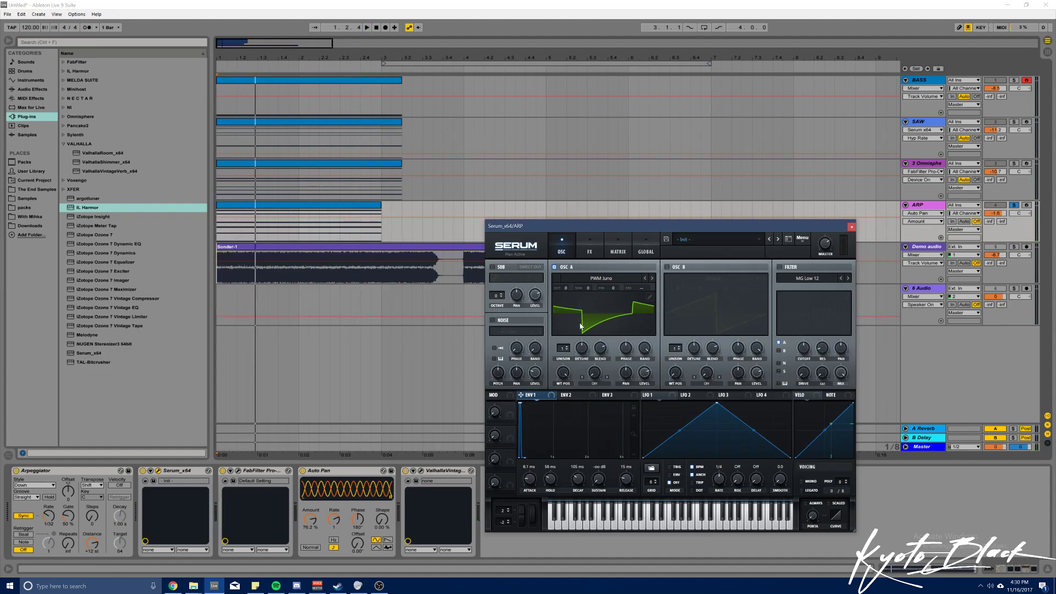
pyautogui.click(850, 227)
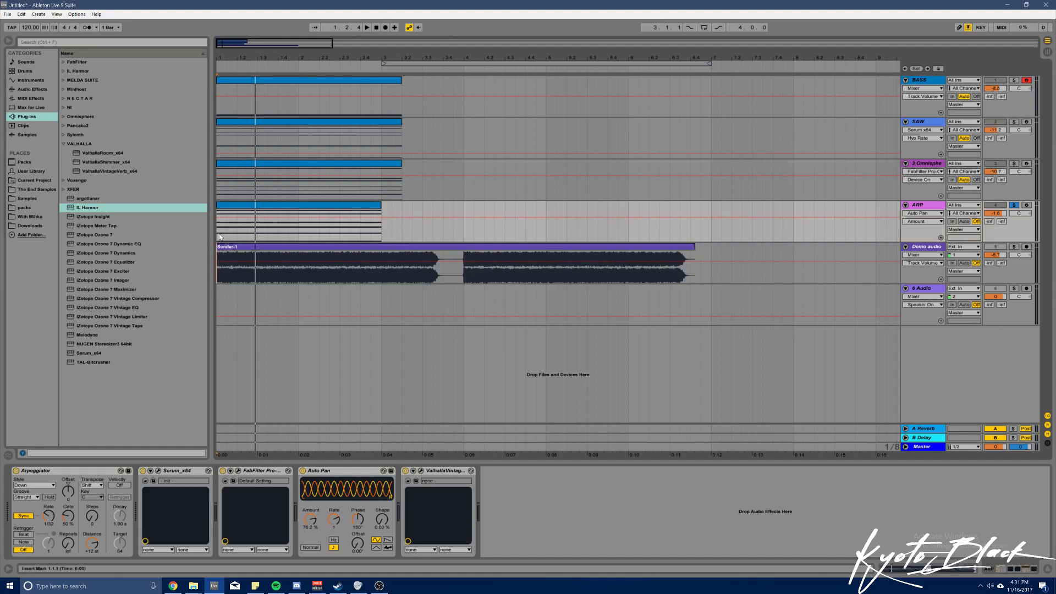
# View the chord notes in the ARP track's MIDI clip and return to the device chain
pyautogui.click(318, 206)
pyautogui.doubleClick(318, 206)
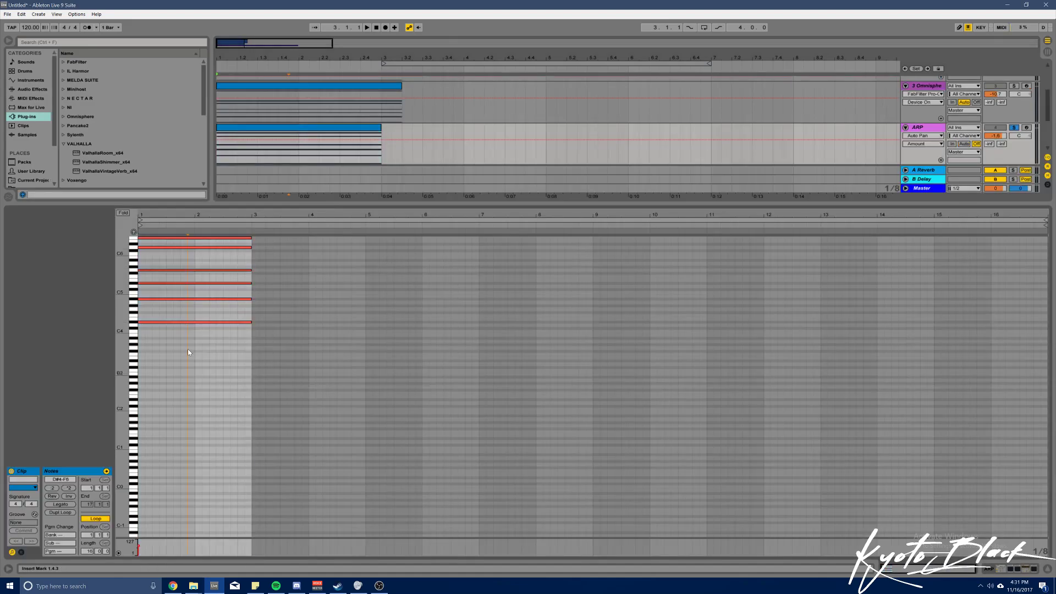
pyautogui.hotkey('shift', 'Tab')
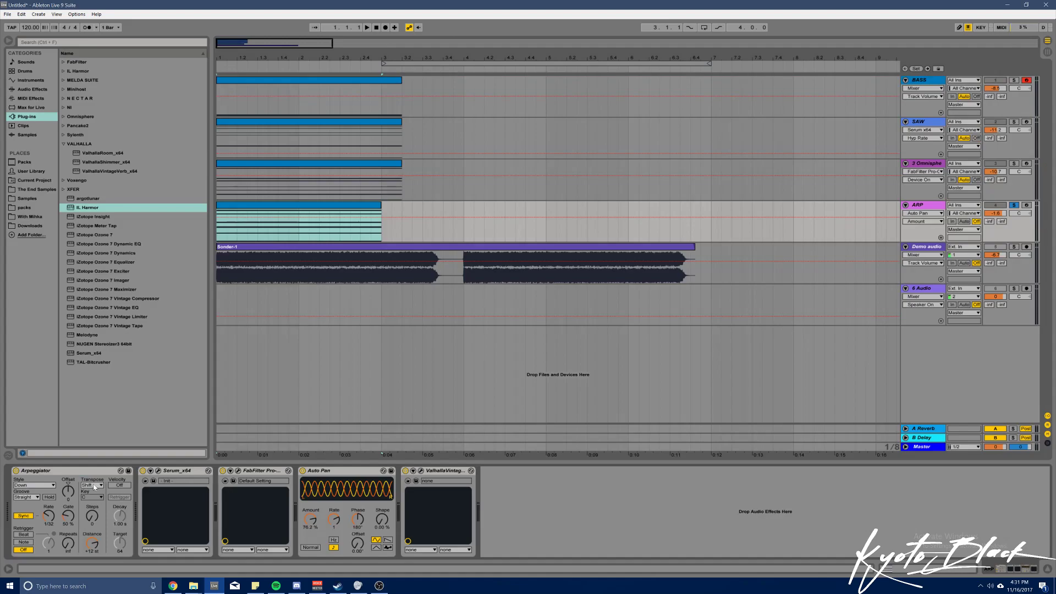
# Try adding short stepped notes below the chord at the start of the ARP clip and delete them
pyautogui.doubleClick(236, 208)
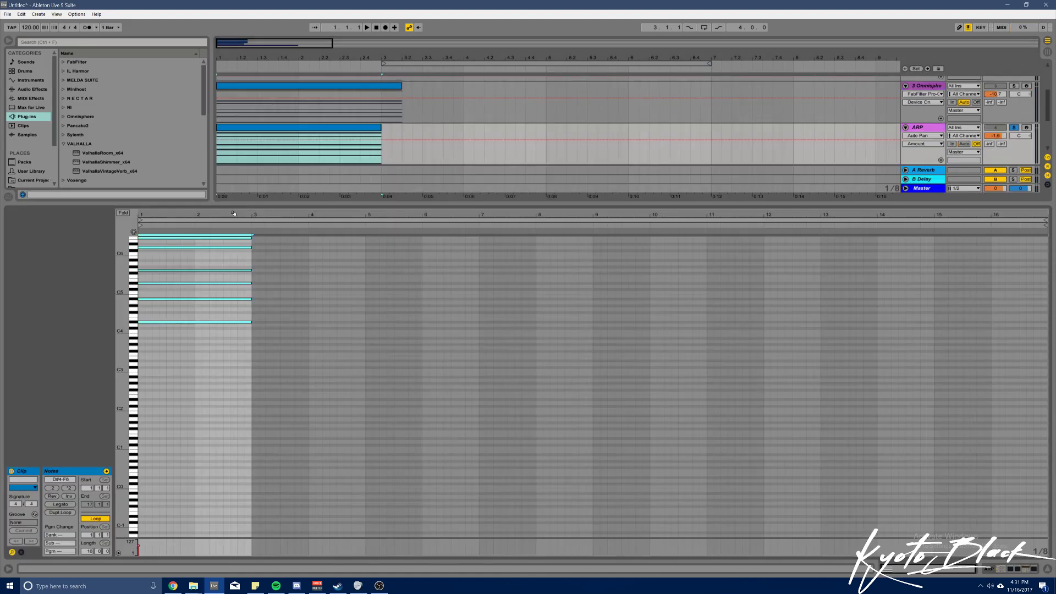
pyautogui.doubleClick(141, 371)
pyautogui.doubleClick(150, 379)
pyautogui.click(157, 387)
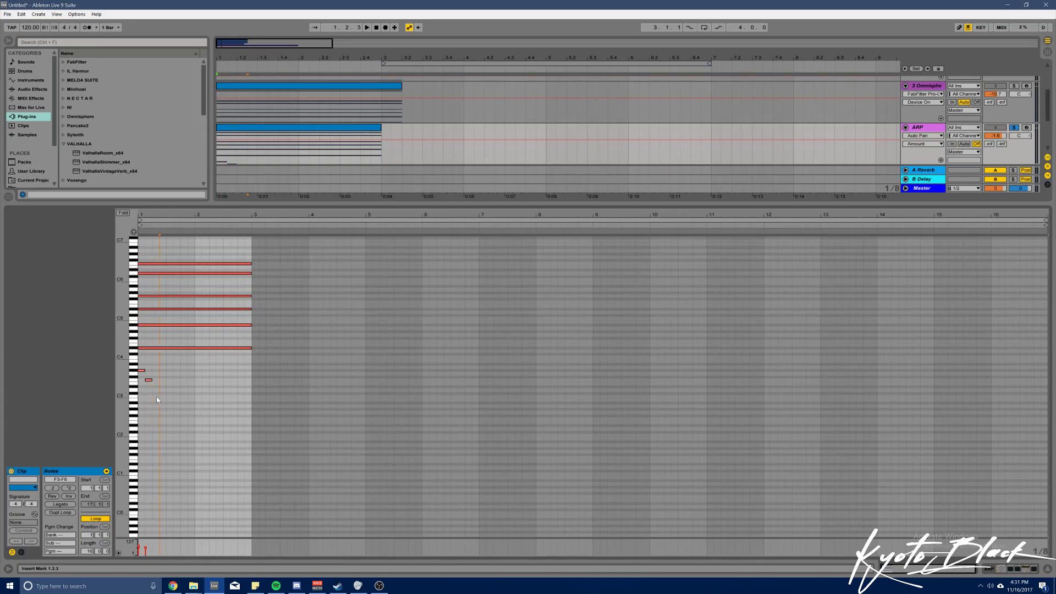
pyautogui.moveTo(184, 423); pyautogui.dragTo(142, 367)
pyautogui.press('Delete')
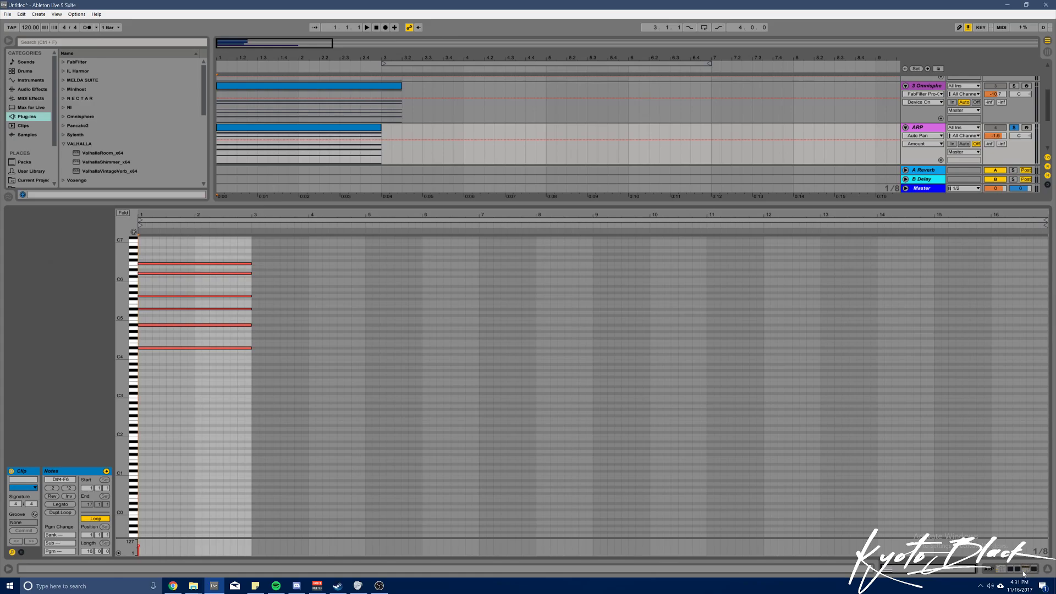
# Return to the ARP track's device chain, listen to the arpeggio and select its Auto Pan device
pyautogui.hotkey('shift', 'Tab')
pyautogui.press('space')
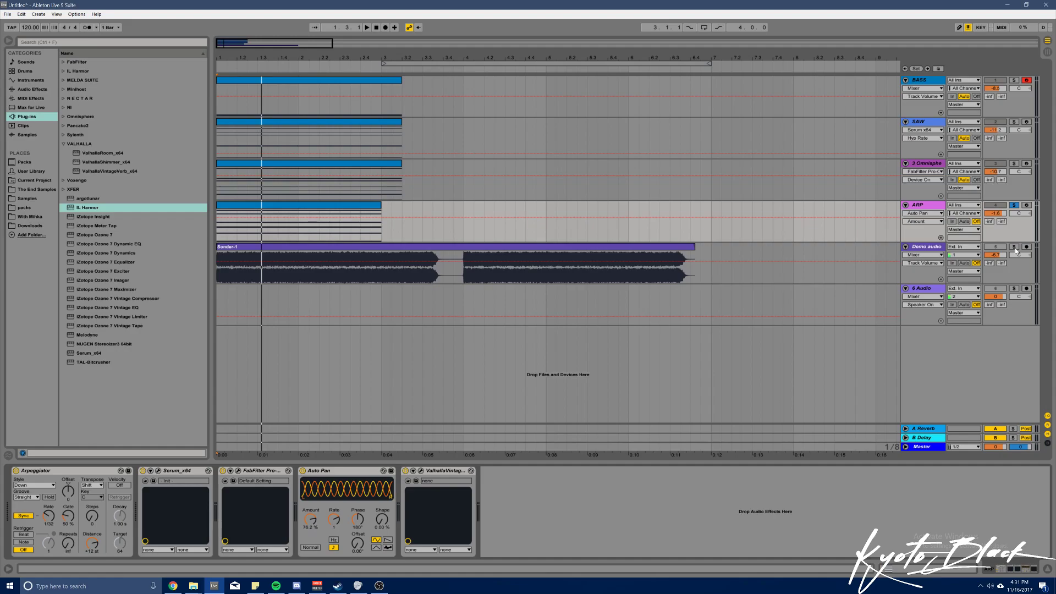
pyautogui.click(311, 471)
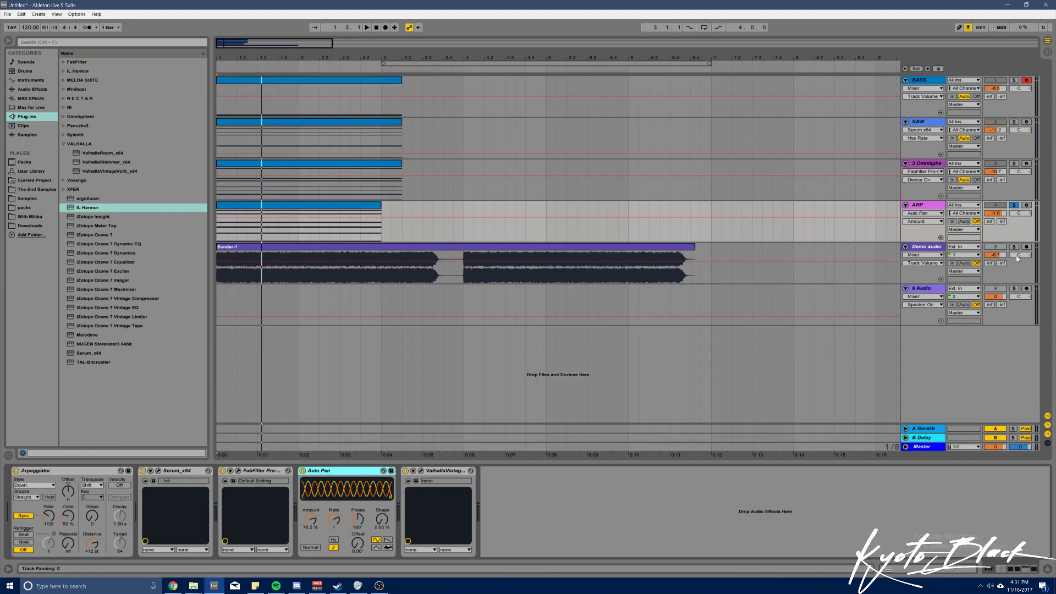
# Demonstrate the Demo audio track's panning control, and play that track soloed
pyautogui.moveTo(1020, 255)
pyautogui.mouseDown()
pyautogui.moveTo(1031, 218)
pyautogui.moveTo(1029, 255)
pyautogui.mouseUp()
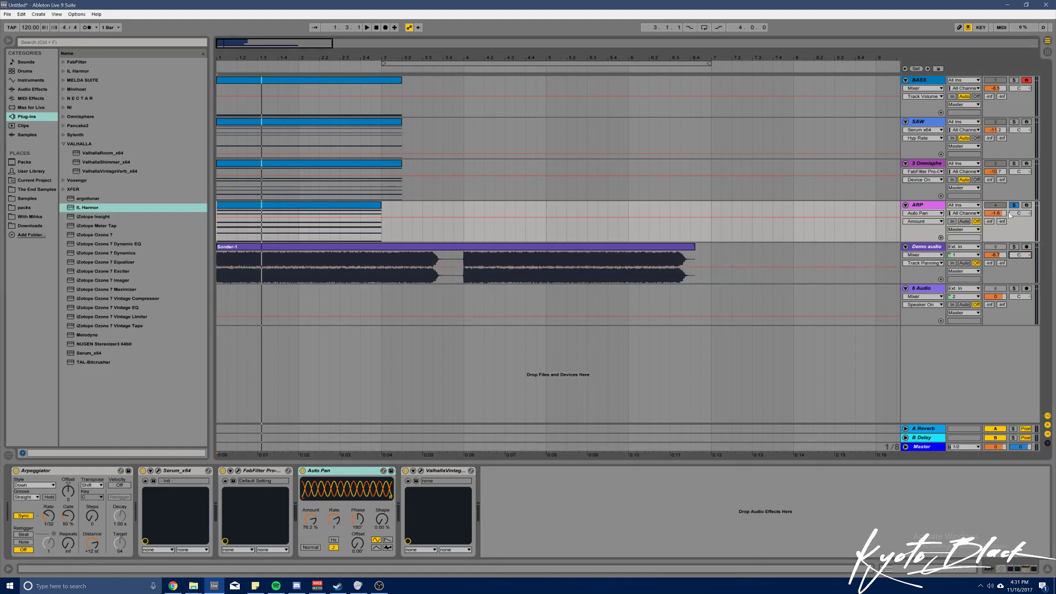
pyautogui.click(1015, 247)
pyautogui.press('space')
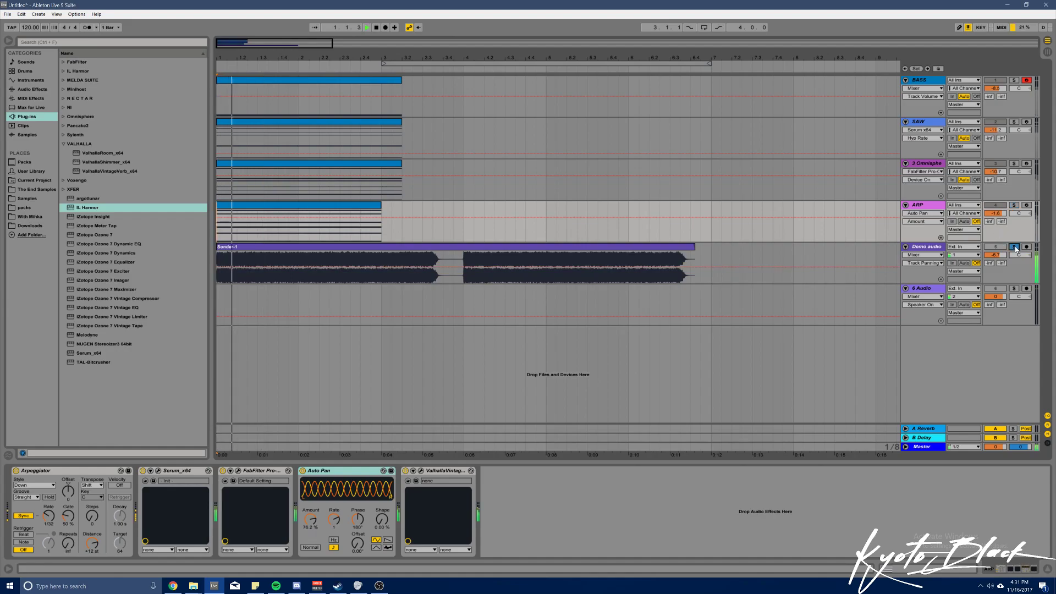
# Unsolo the Demo audio track, listen to the ARP track soloed and review its ValhallaVintageVerb reverb settings
pyautogui.press('space')
pyautogui.click(1016, 248)
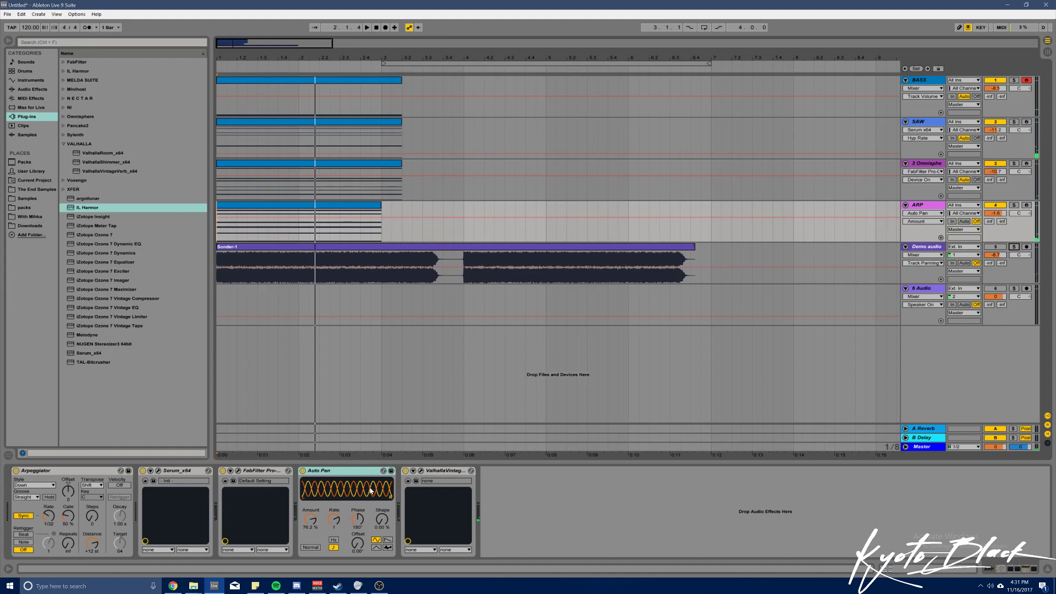
pyautogui.click(1013, 206)
pyautogui.press('space')
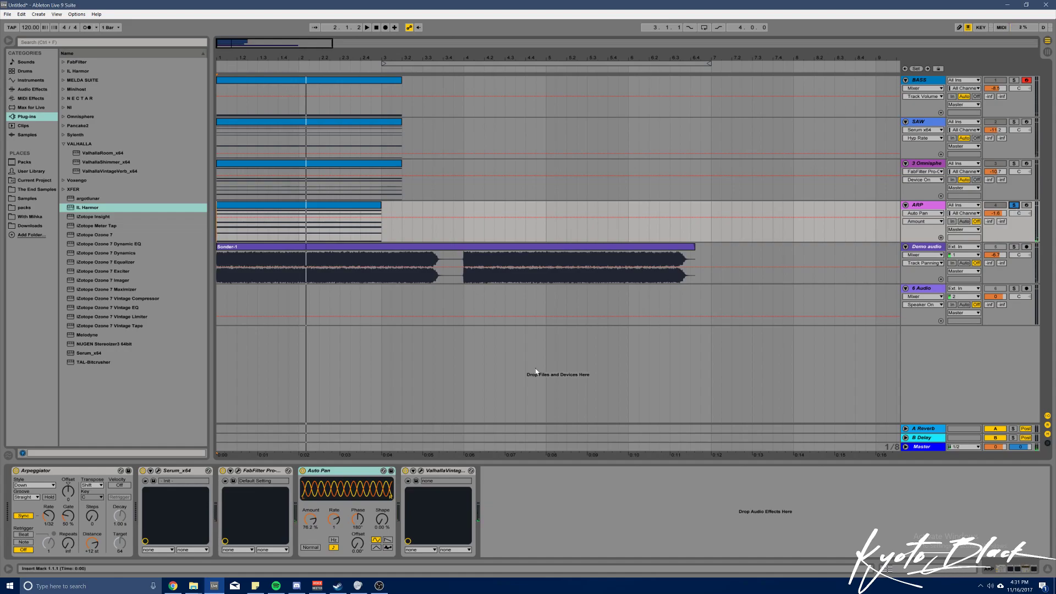
pyautogui.click(420, 471)
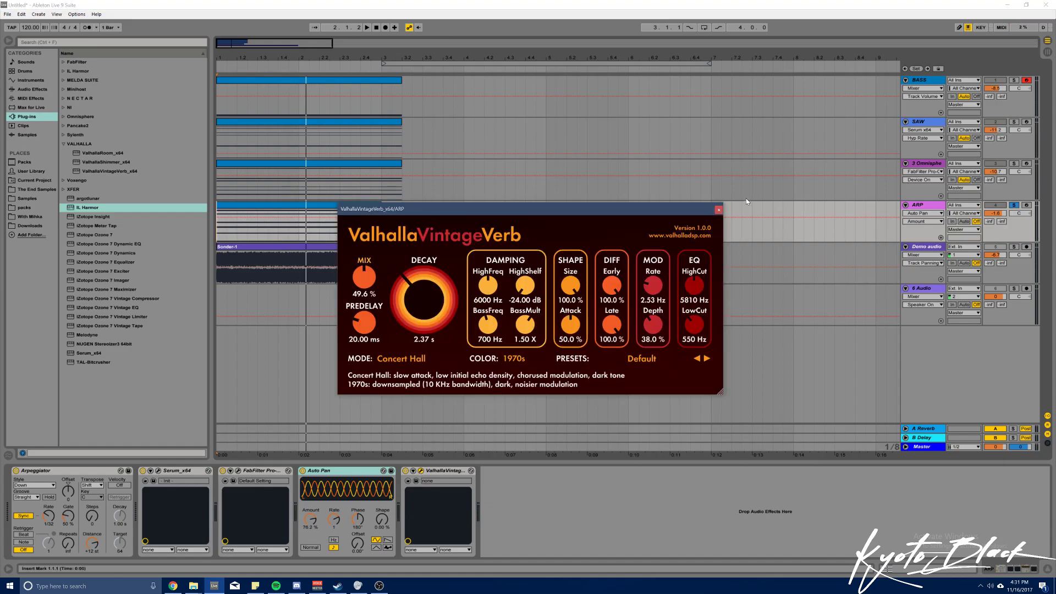
pyautogui.click(719, 208)
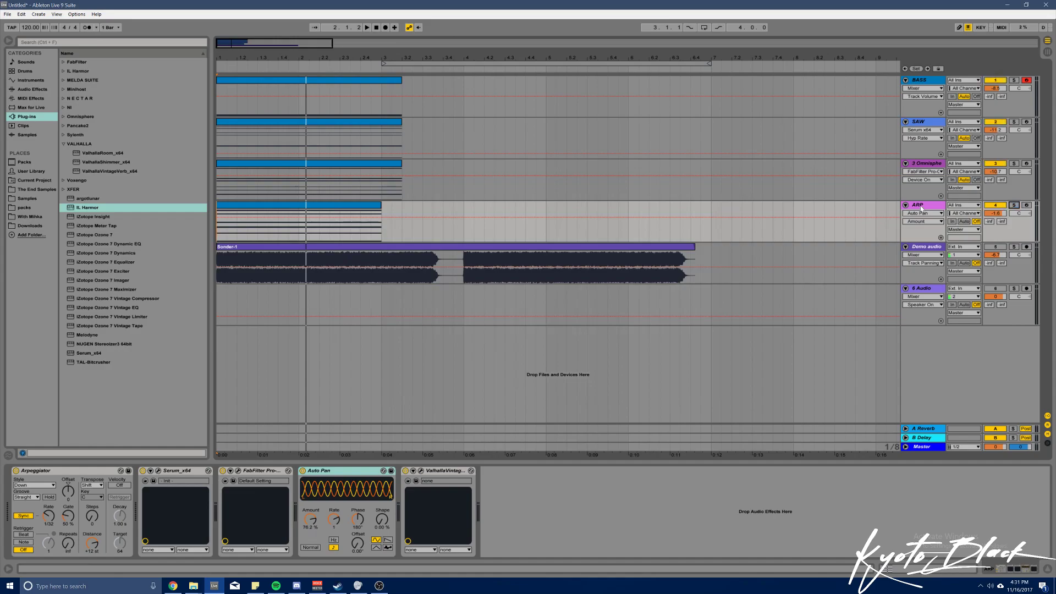
# Play the BASS, SAW, Omnisphere and ARP tracks together from the start
pyautogui.click(922, 88)
pyautogui.click(928, 82)
pyautogui.press('space')
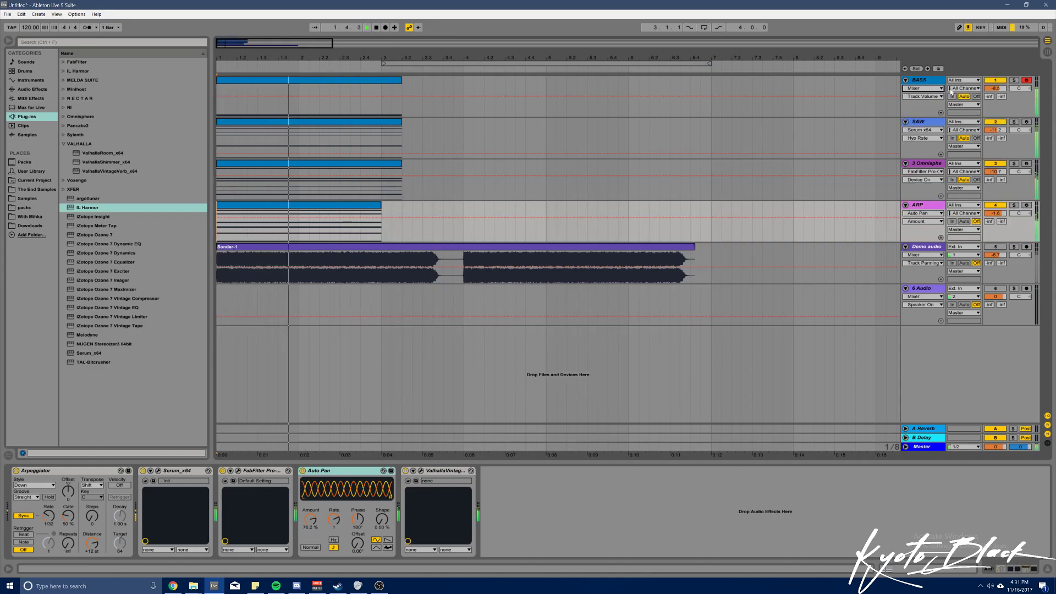
pyautogui.press('space')
# Inspect the fade and gap between the two sections of the Demo audio clip, and play the layers from bar 1
pyautogui.moveTo(275, 42); pyautogui.dragTo(275, 38)
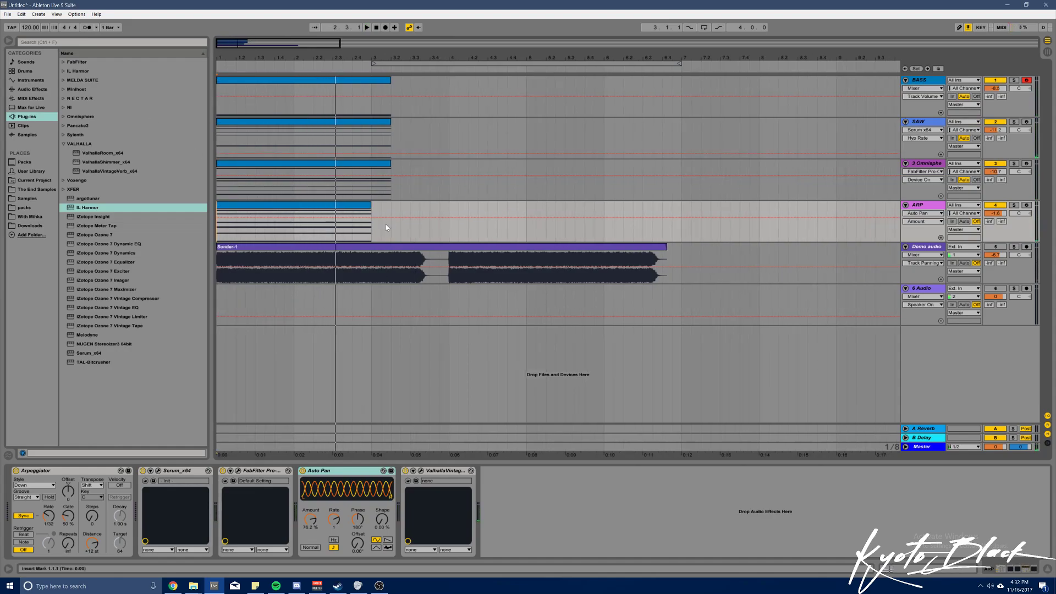
pyautogui.moveTo(429, 264)
pyautogui.mouseDown()
pyautogui.moveTo(454, 264)
pyautogui.moveTo(441, 264)
pyautogui.mouseUp()
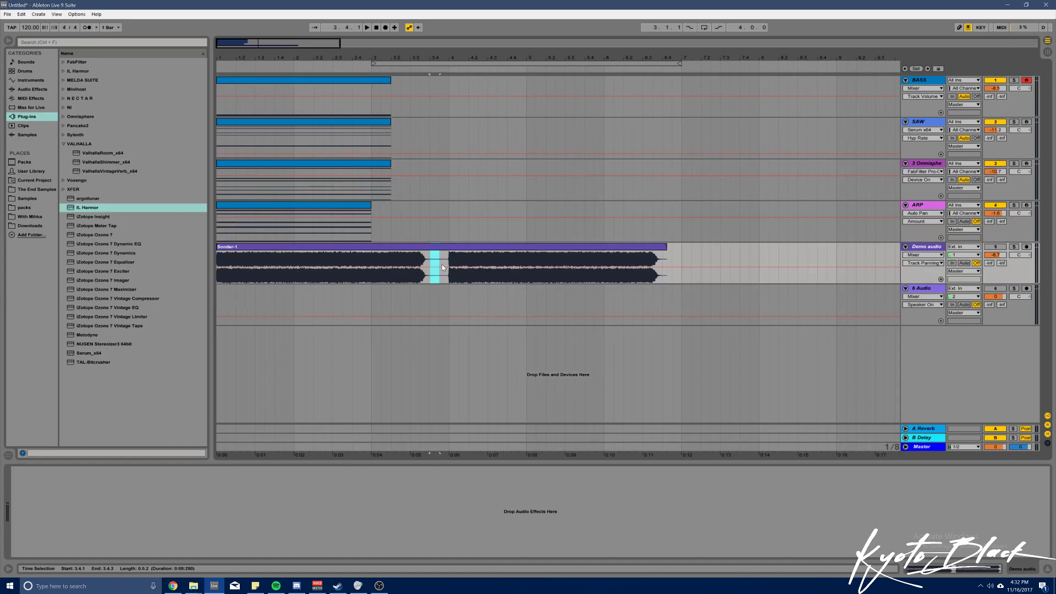
pyautogui.click(421, 265)
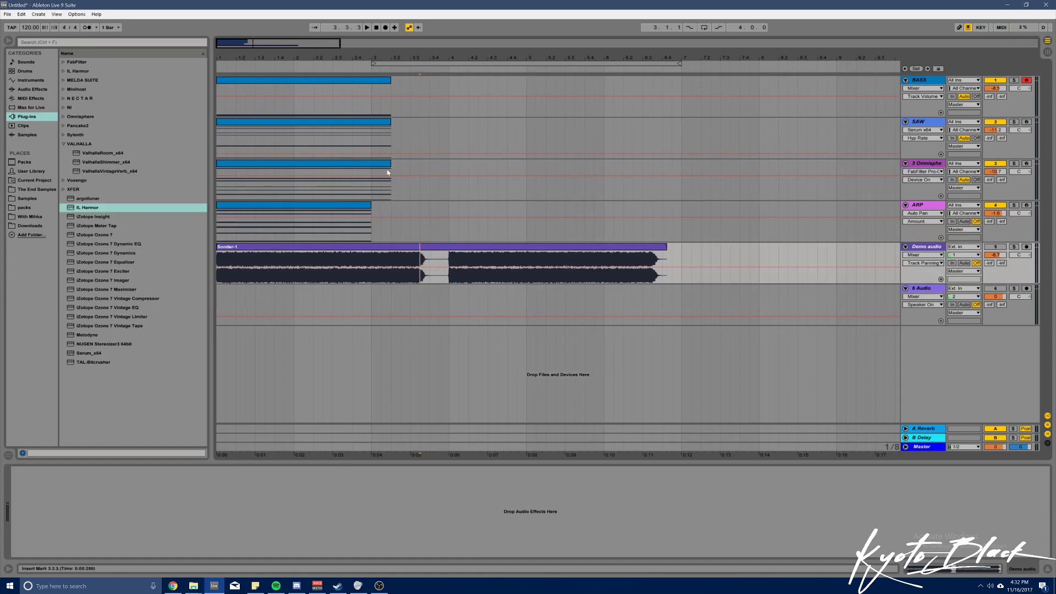
pyautogui.click(352, 172)
pyautogui.click(345, 198)
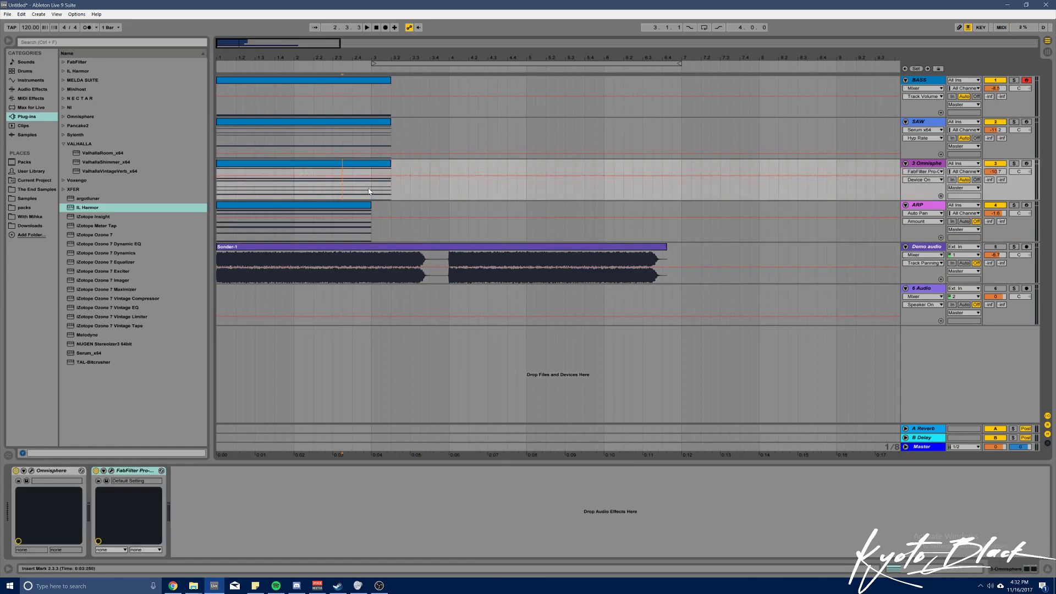
pyautogui.click(220, 192)
pyautogui.press('space')
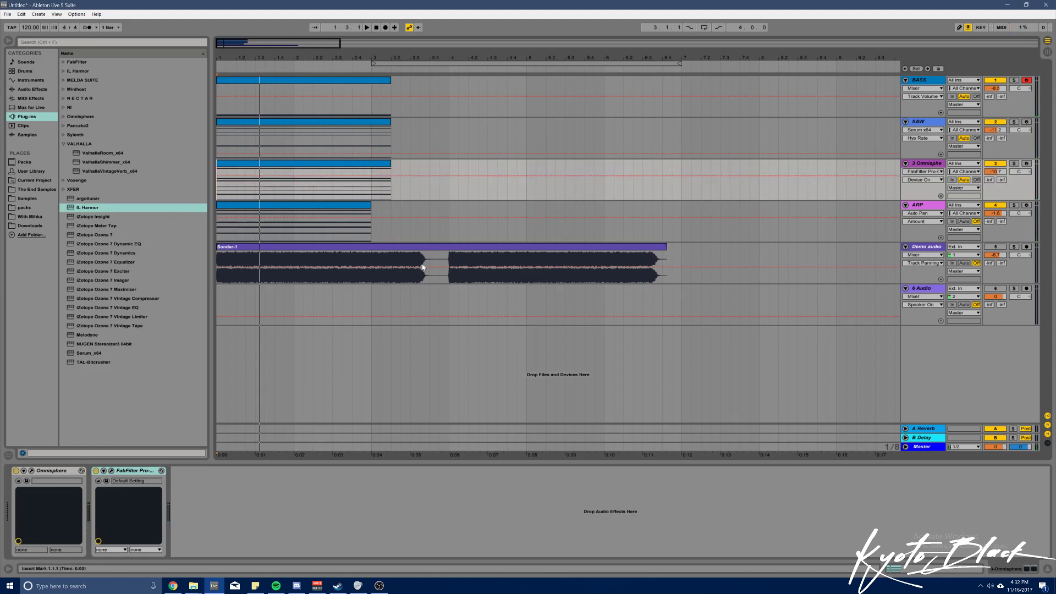
# Toggle the ARP track's ValhallaVintageVerb device off and back on
pyautogui.click(932, 209)
pyautogui.click(405, 472)
pyautogui.click(405, 471)
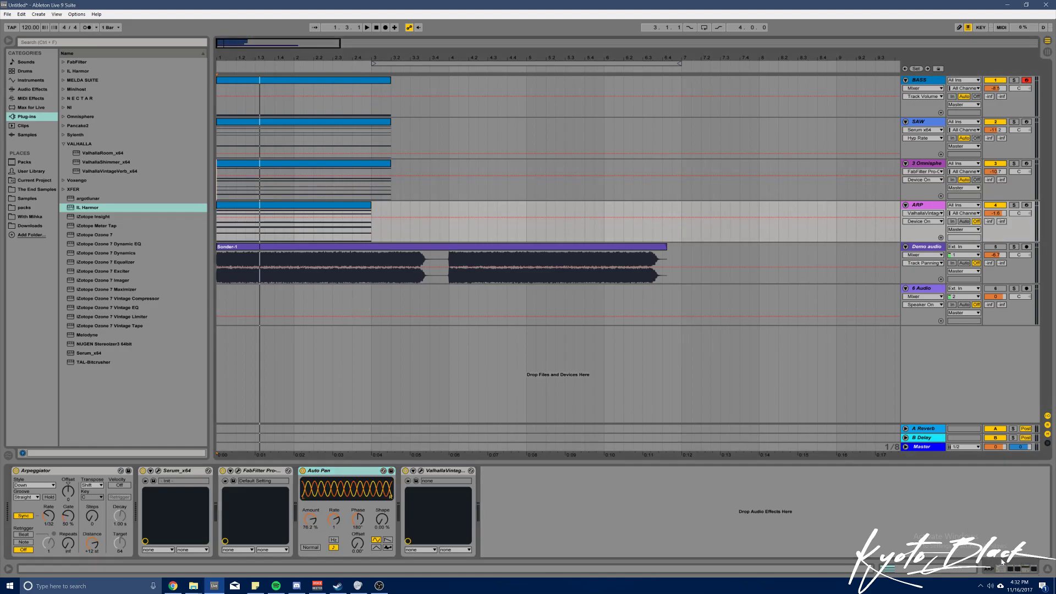
# Extend the ARP clip and all its chord notes to 3.2.1, matching the other MIDI clips, and return to the device chain
pyautogui.moveTo(223, 46); pyautogui.dragTo(220, 61)
pyautogui.moveTo(404, 206); pyautogui.dragTo(429, 205)
pyautogui.doubleClick(403, 206)
pyautogui.moveTo(240, 367); pyautogui.dragTo(244, 397)
pyautogui.click(250, 265)
pyautogui.moveTo(251, 264); pyautogui.dragTo(266, 268)
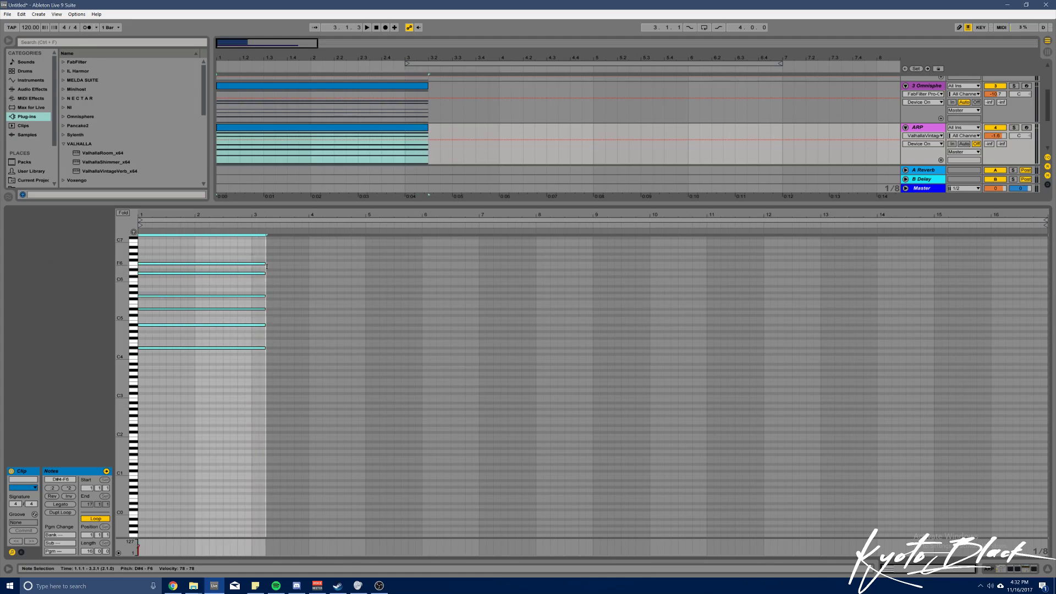
pyautogui.hotkey('shift', 'Tab')
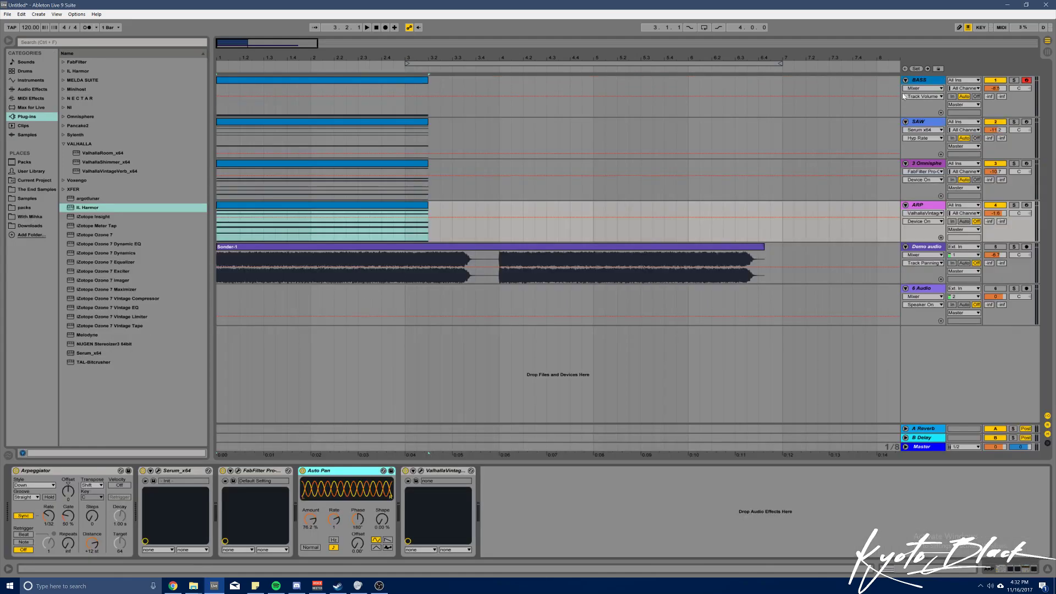
# Freeze and flatten the BASS, SAW, Omnisphere and ARP tracks into audio
pyautogui.click(925, 81)
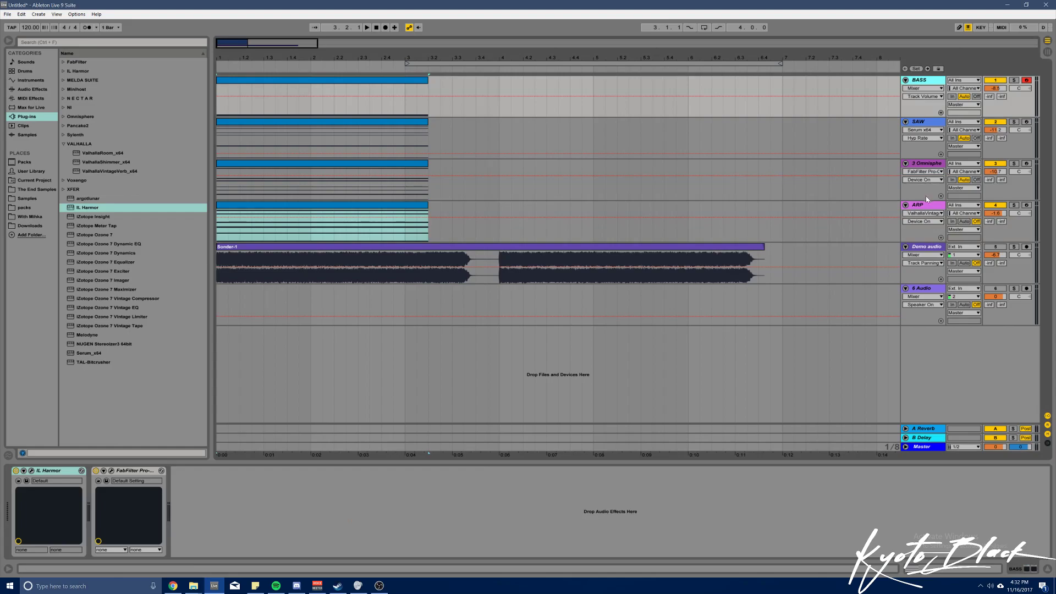
pyautogui.click(924, 205)
pyautogui.rightClick(924, 205)
pyautogui.click(943, 251)
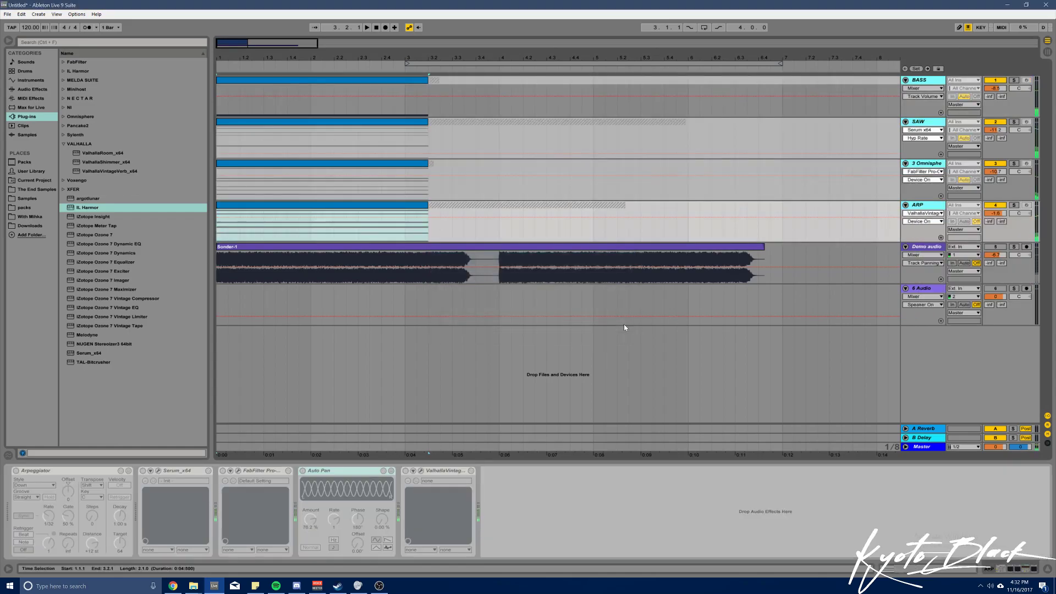
pyautogui.rightClick(926, 82)
pyautogui.click(950, 130)
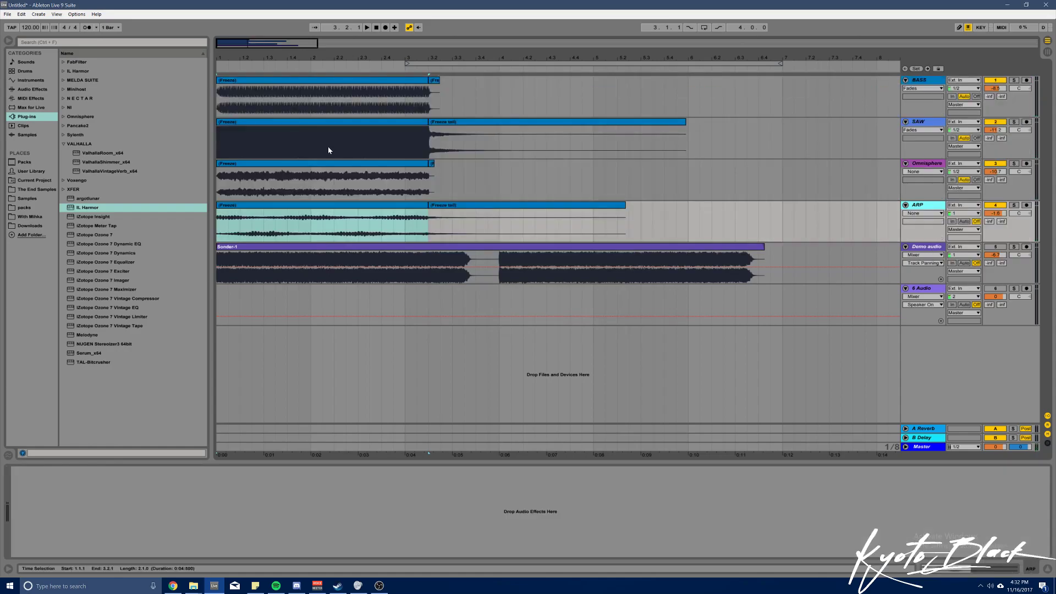
# Listen to the freeze tails of the BASS and SAW tracks, soloing each track in turn
pyautogui.click(432, 82)
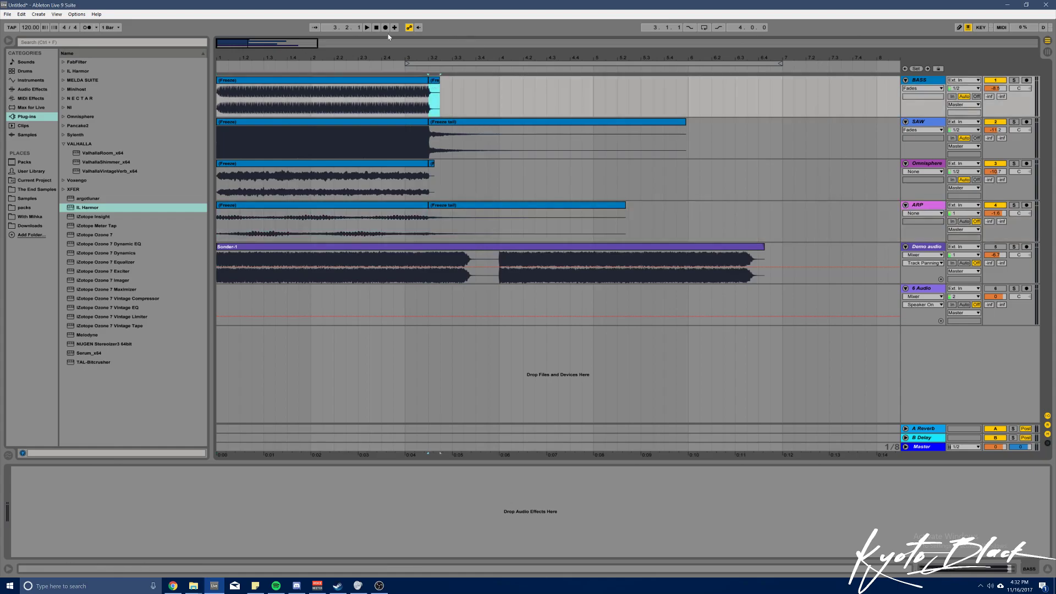
pyautogui.click(1014, 80)
pyautogui.press('space')
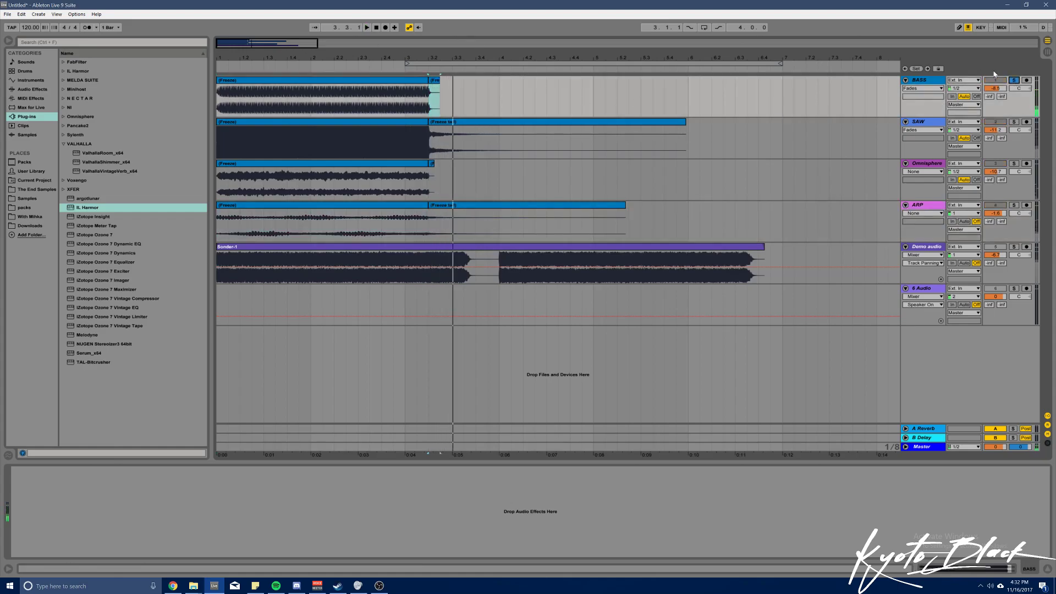
pyautogui.click(1013, 81)
pyautogui.click(416, 145)
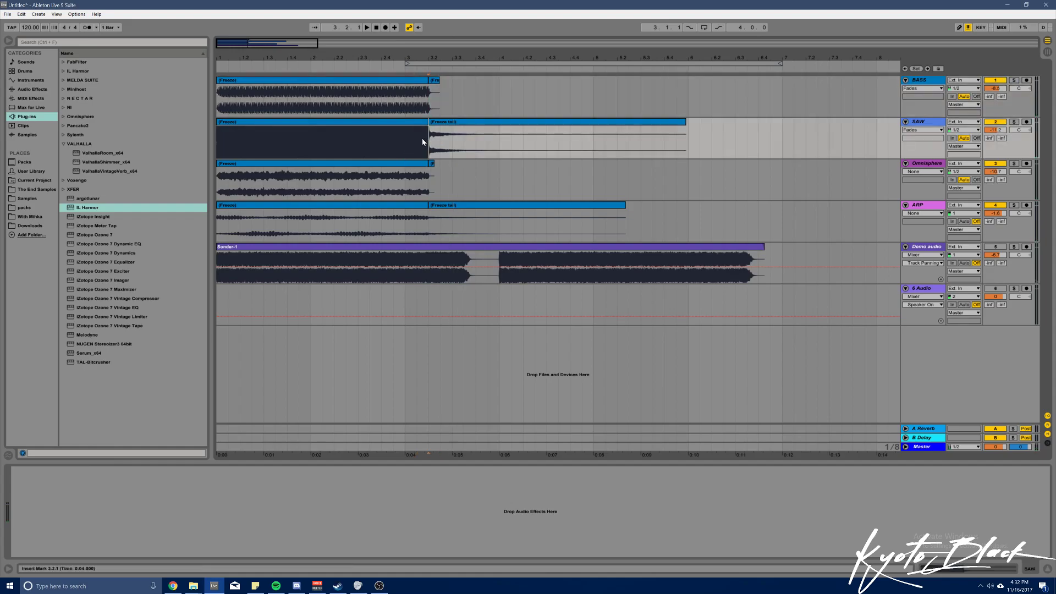
pyautogui.click(1014, 121)
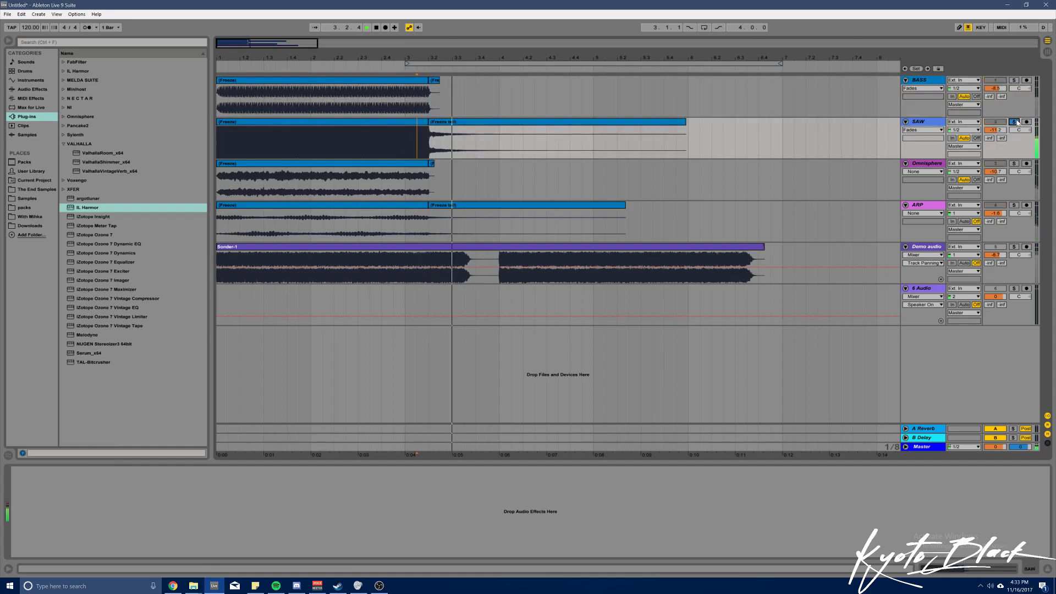
# Delete the freeze tail clips from the SAW, Omnisphere, ARP and BASS tracks
pyautogui.click(476, 121)
pyautogui.press('Delete')
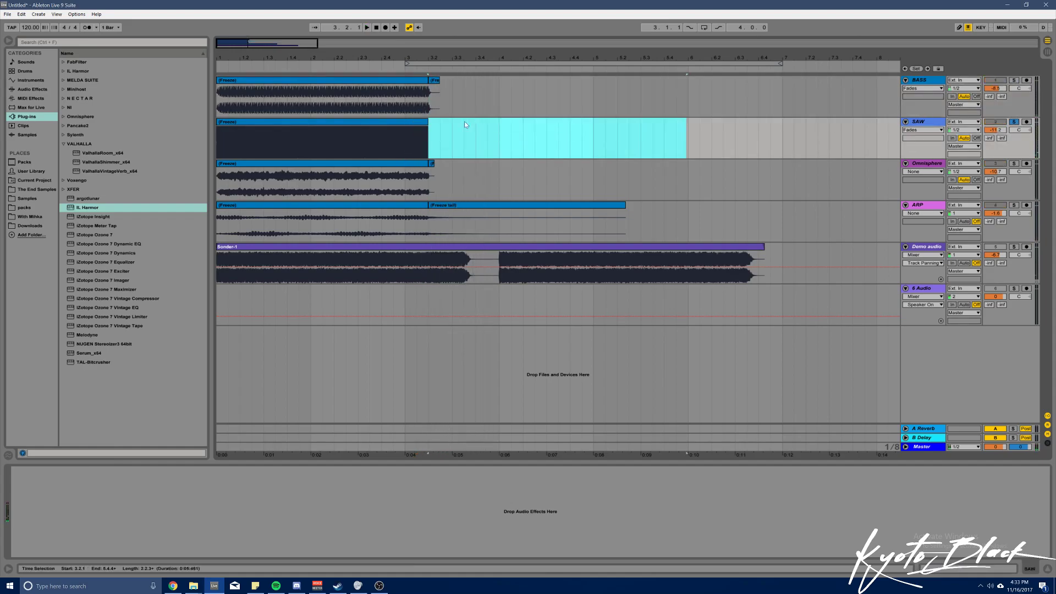
pyautogui.click(432, 176)
pyautogui.keyDown('shift'); pyautogui.click(478, 207); pyautogui.keyUp('shift')
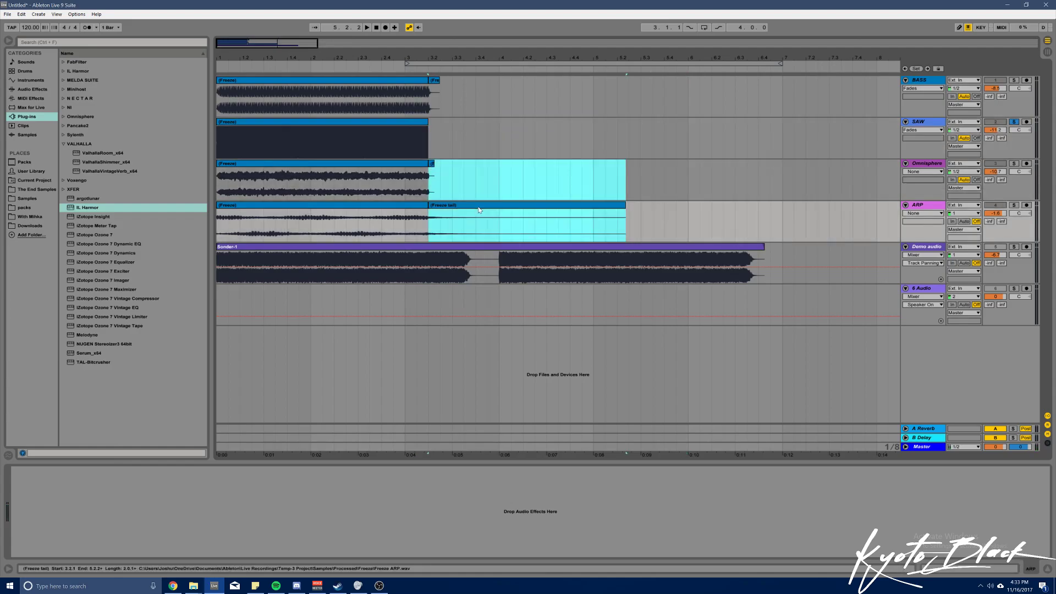
pyautogui.press('Delete')
pyautogui.click(434, 86)
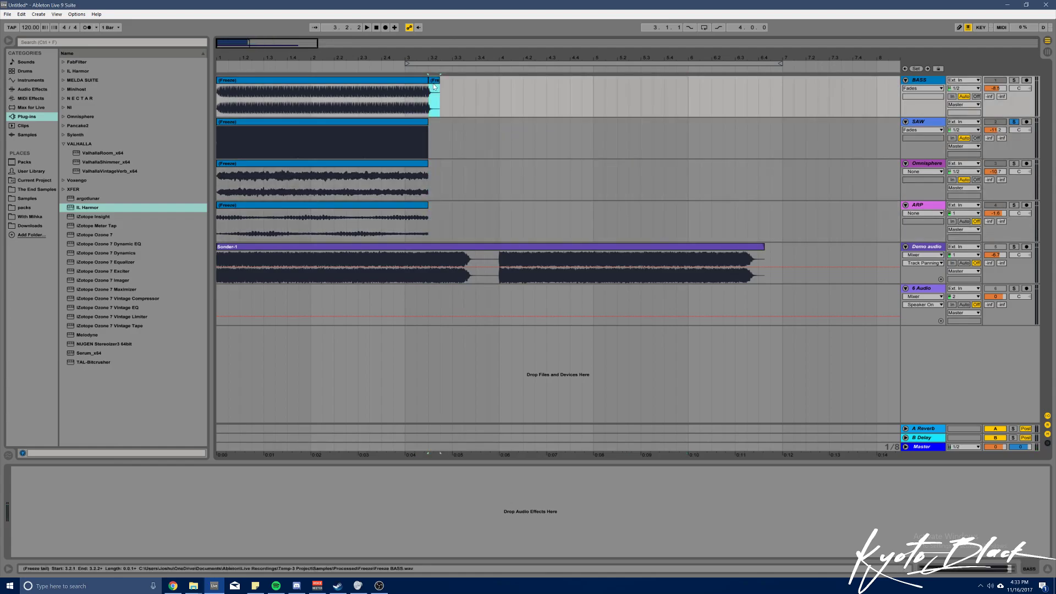
pyautogui.press('Delete')
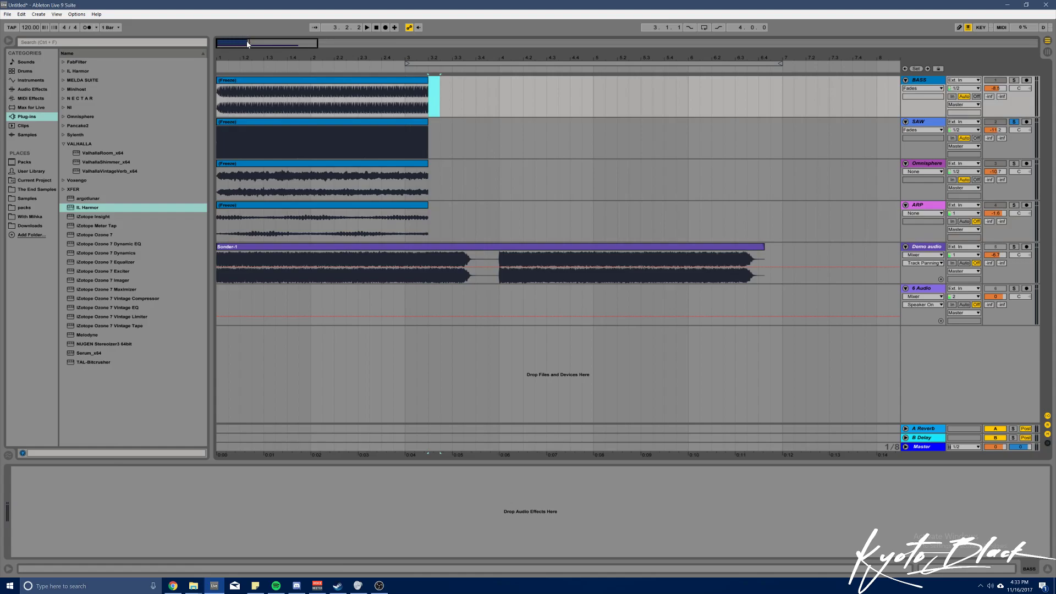
# Try cutting the start of the SAW audio clip into short slices and deleting two of them to make rhythmic gaps
pyautogui.moveTo(249, 40); pyautogui.dragTo(253, 46)
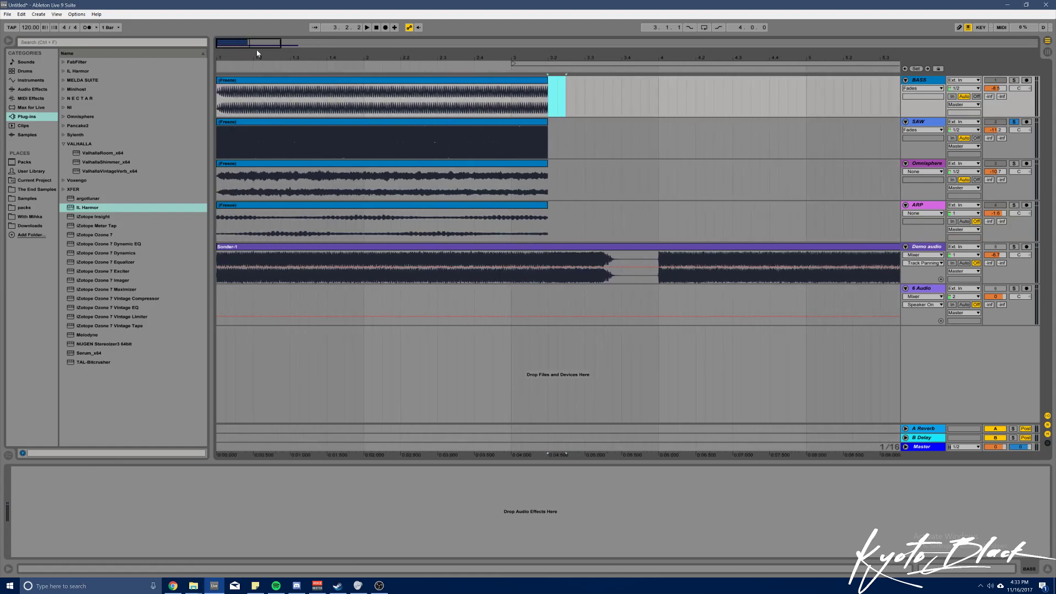
pyautogui.click(235, 140)
pyautogui.hotkey('ctrl', 'e')
pyautogui.click(298, 137)
pyautogui.hotkey('ctrl', 'e')
pyautogui.click(247, 124)
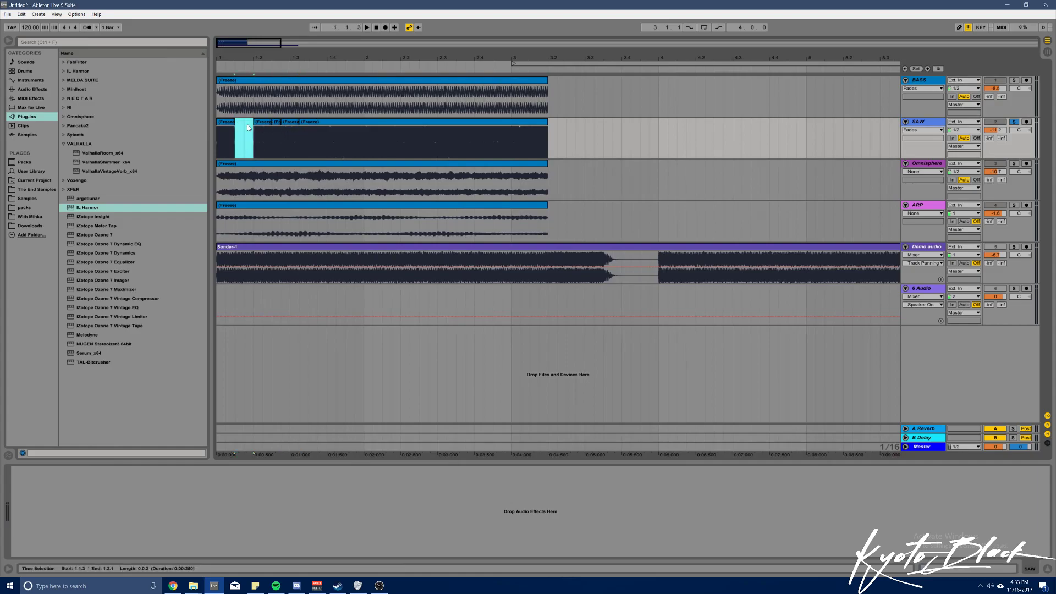
pyautogui.press('Delete')
pyautogui.click(276, 127)
pyautogui.press('Delete')
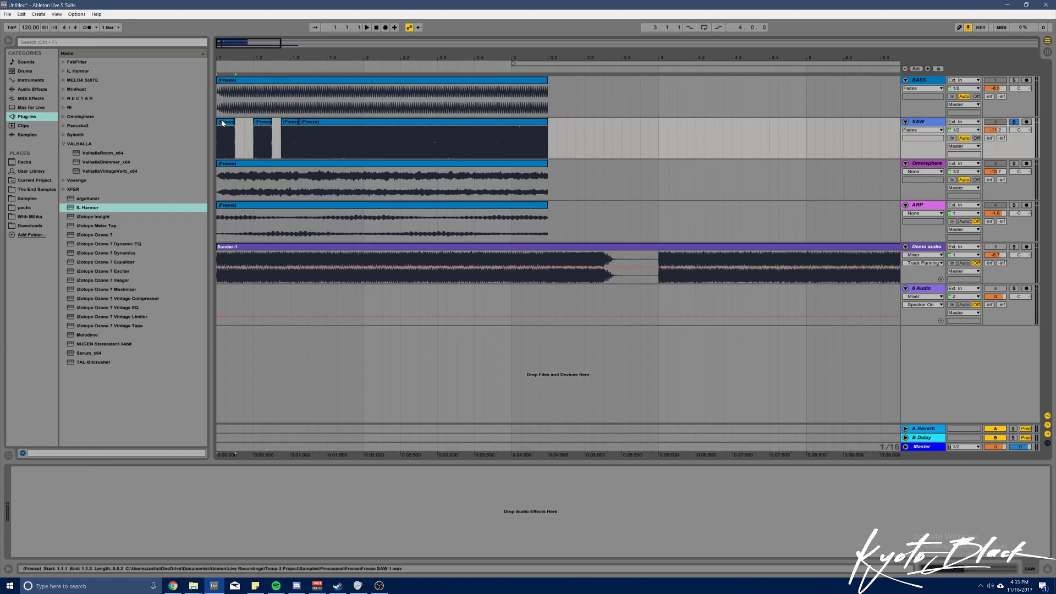
# Listen to the chopped SAW clip, and undo the deletions and splits
pyautogui.press('space')
pyautogui.press('space')
pyautogui.press('space')
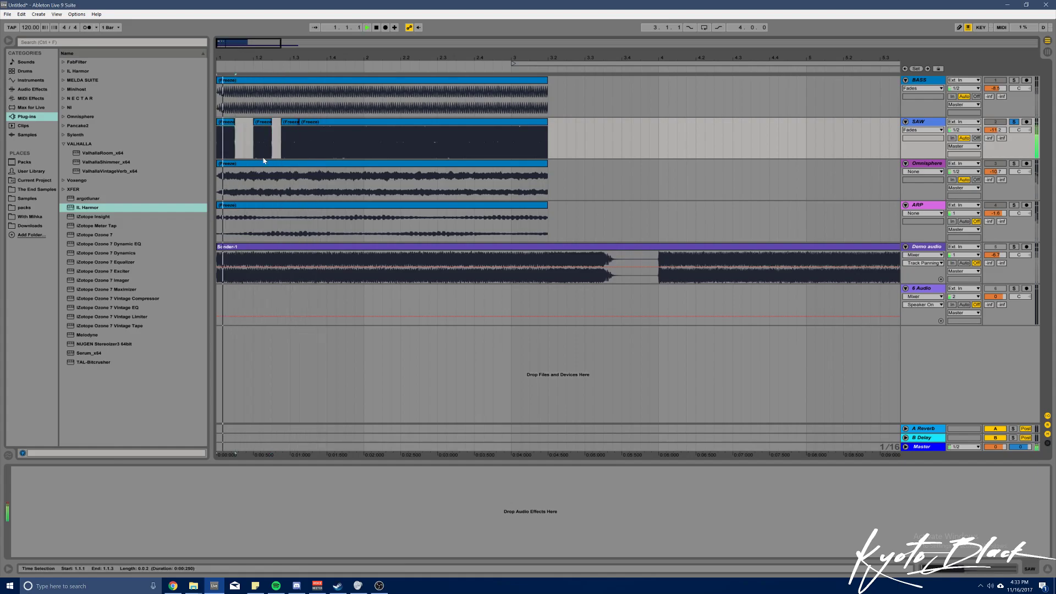
pyautogui.press('space')
pyautogui.hotkey('ctrl', 'z')
pyautogui.hotkey('ctrl', 'z')
pyautogui.hotkey('ctrl', 'z')
pyautogui.hotkey('ctrl', 'z')
pyautogui.hotkey('ctrl', 'z')
pyautogui.hotkey('ctrl', 'z')
pyautogui.hotkey('ctrl', 'z')
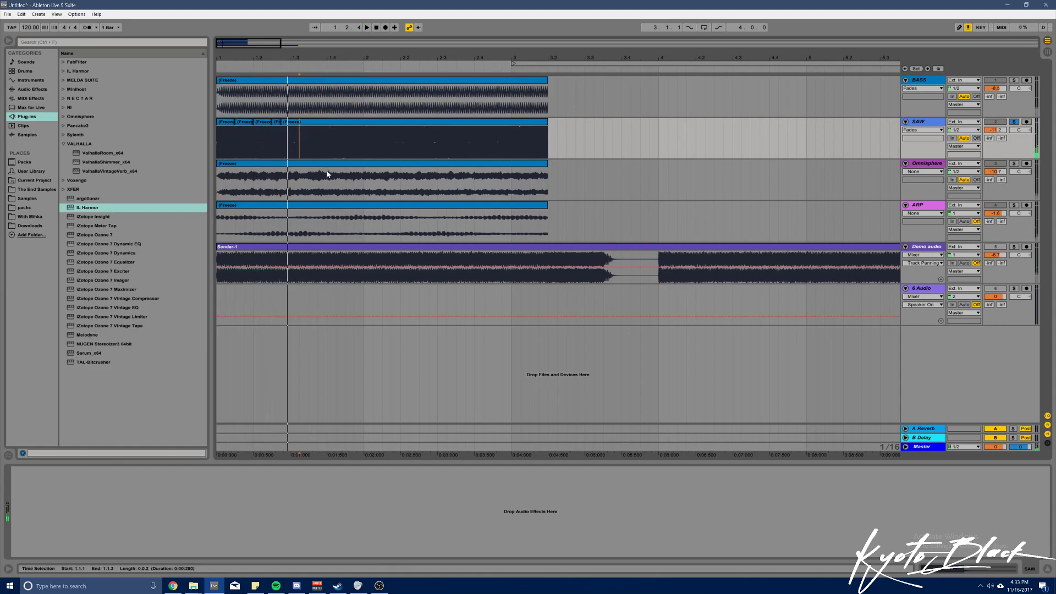
# Insert an audio track below ARP, and search Samples for "surviv" to open the Survival Drum Kit's 1 Kicks folder
pyautogui.rightClick(935, 207)
pyautogui.click(958, 277)
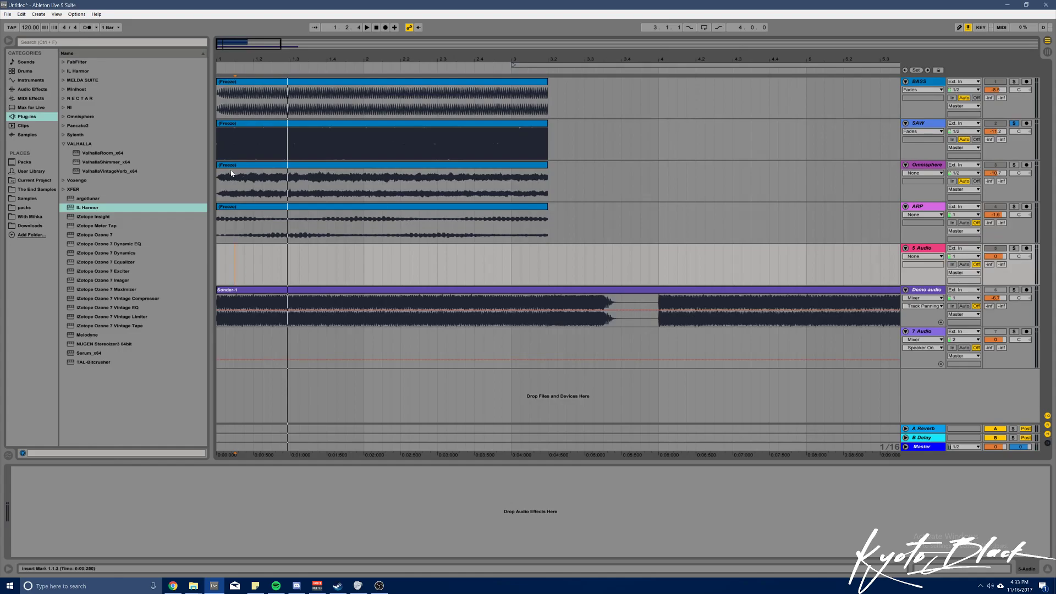
pyautogui.click(52, 44)
pyautogui.write('surviv')
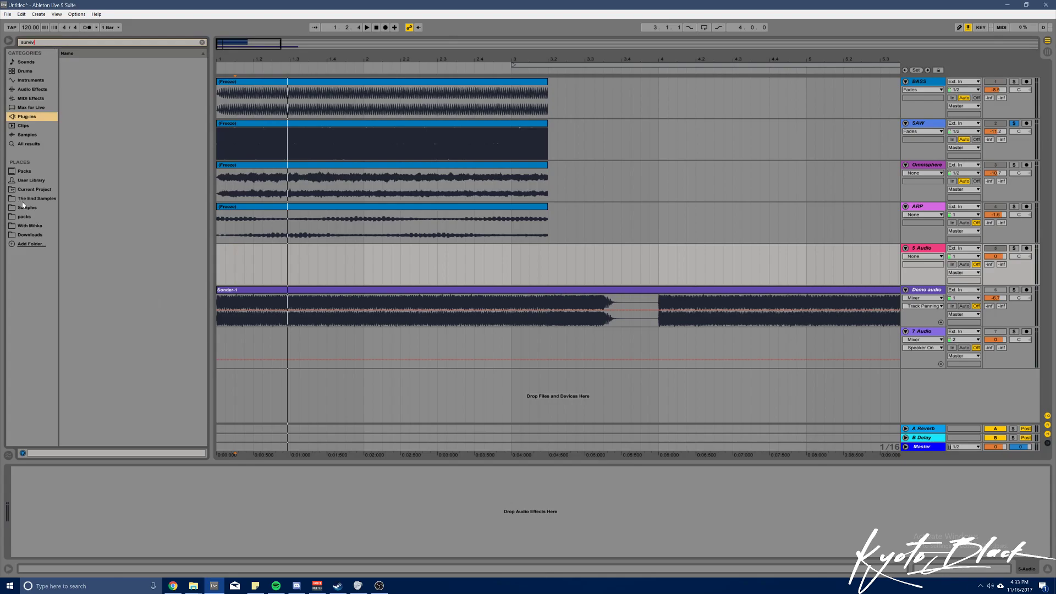
pyautogui.click(23, 207)
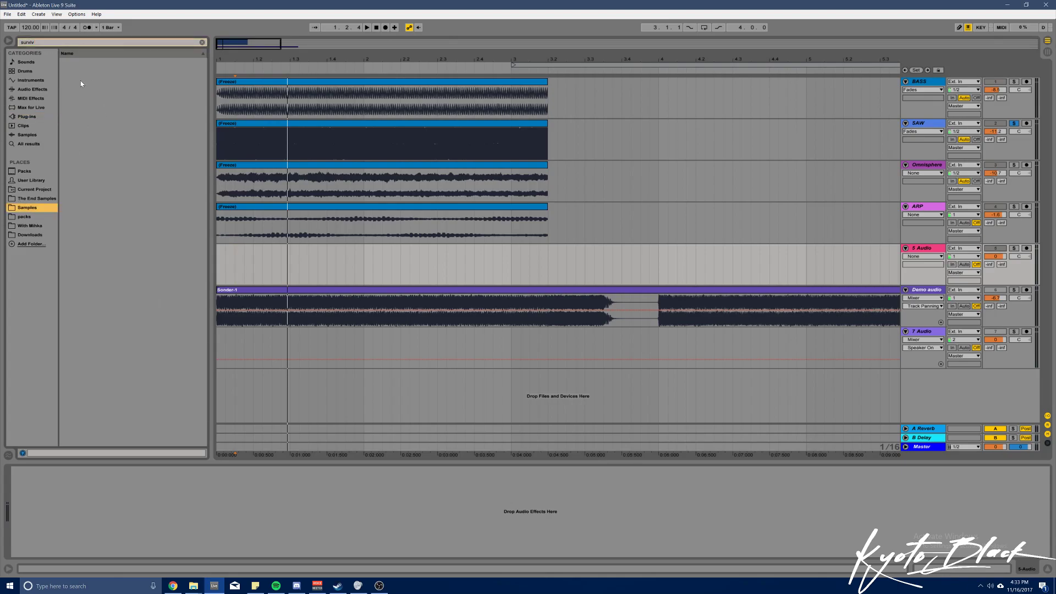
pyautogui.click(68, 80)
pyautogui.click(74, 98)
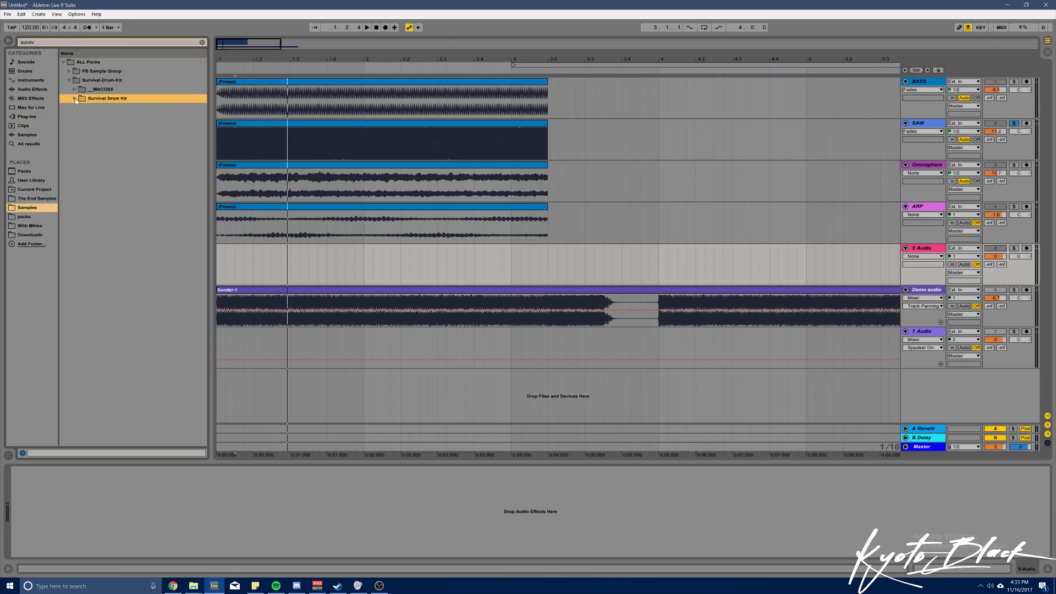
pyautogui.click(81, 108)
# Audition the kick samples in the Survival Drum Kit's 1 Kicks folder
pyautogui.click(122, 116)
pyautogui.click(128, 152)
pyautogui.click(131, 171)
pyautogui.click(145, 253)
pyautogui.click(146, 317)
pyautogui.click(144, 353)
pyautogui.click(141, 372)
pyautogui.click(139, 399)
pyautogui.click(140, 417)
pyautogui.press('Down')
pyautogui.press('Down')
pyautogui.press('Down')
pyautogui.press('Down')
pyautogui.press('Up')
pyautogui.press('Up')
pyautogui.press('Up')
pyautogui.press('Up')
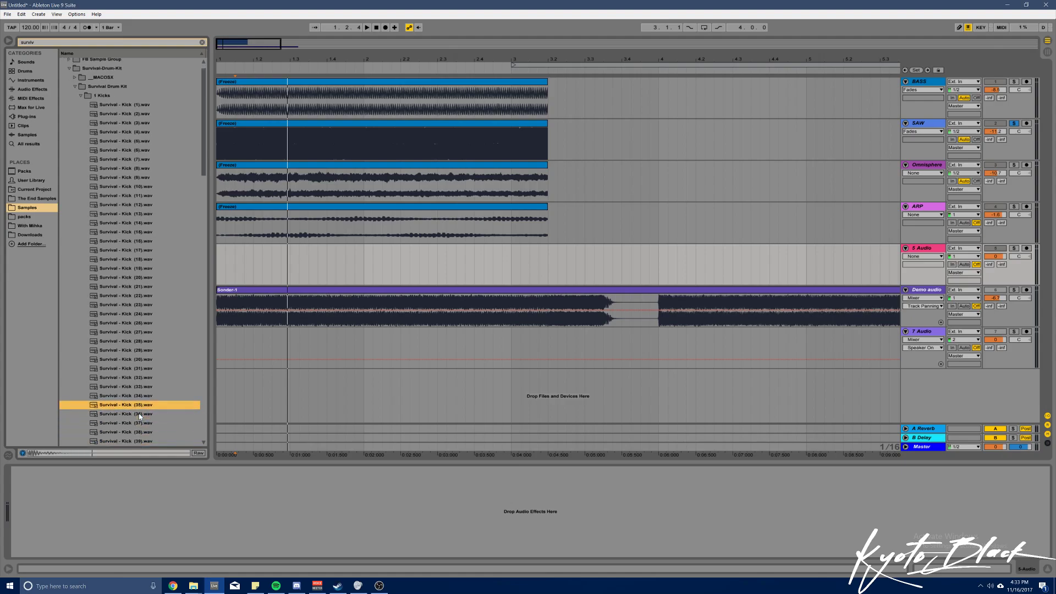
# Audition the remaining kicks further down the folder, and place Survival - Kick (47).wav at 1.1.1 on the 5 Audio track
pyautogui.moveTo(238, 247); pyautogui.dragTo(100, 385)
pyautogui.click(99, 423)
pyautogui.press('Down')
pyautogui.press('Down')
pyautogui.press('Down')
pyautogui.press('Down')
pyautogui.press('Down')
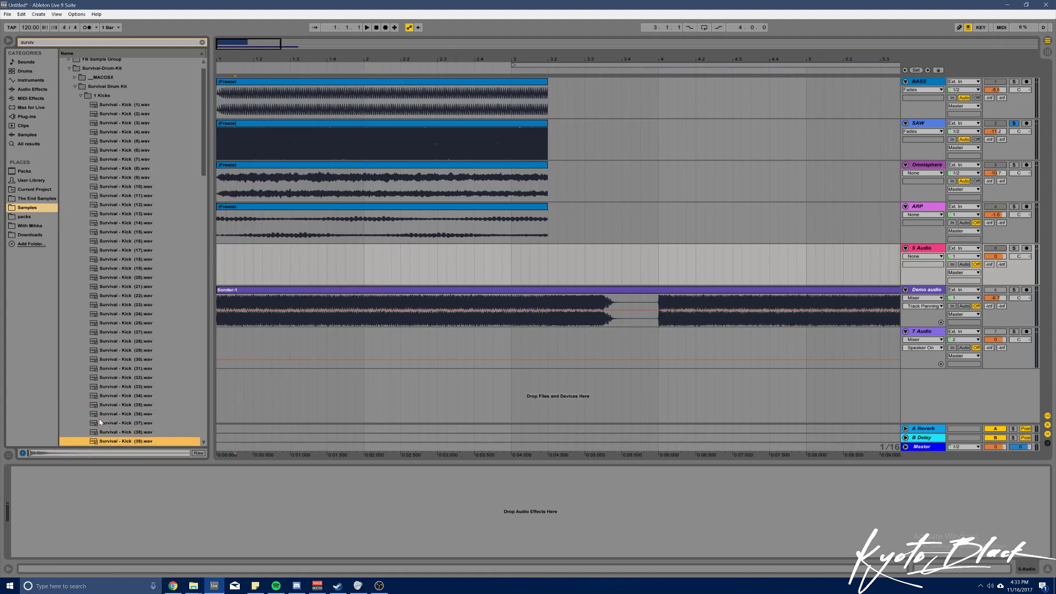
pyautogui.press('Down')
pyautogui.press('Down')
pyautogui.press('Down')
pyautogui.press('Down')
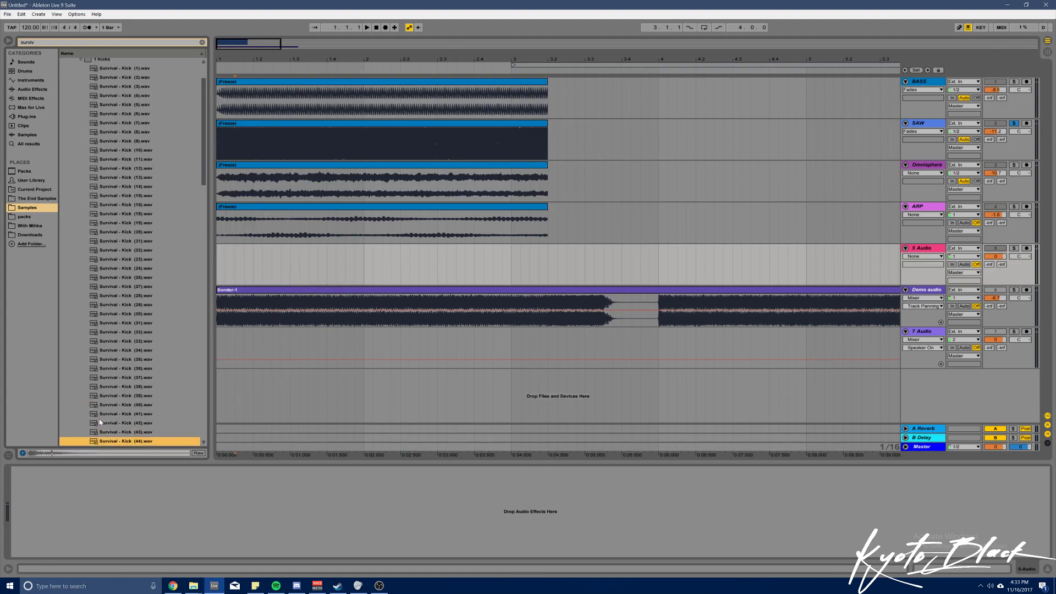
pyautogui.press('Down')
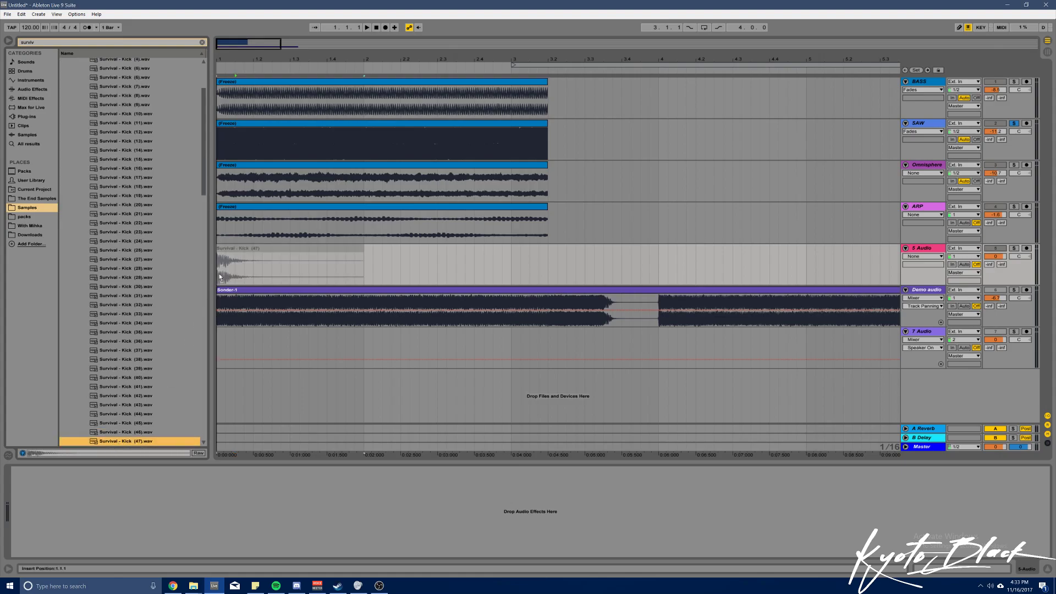
pyautogui.moveTo(220, 276); pyautogui.dragTo(220, 270)
# Show fades on the 5 Audio track, remove the kick clip's fade-in, and play it with the other layers
pyautogui.click(919, 256)
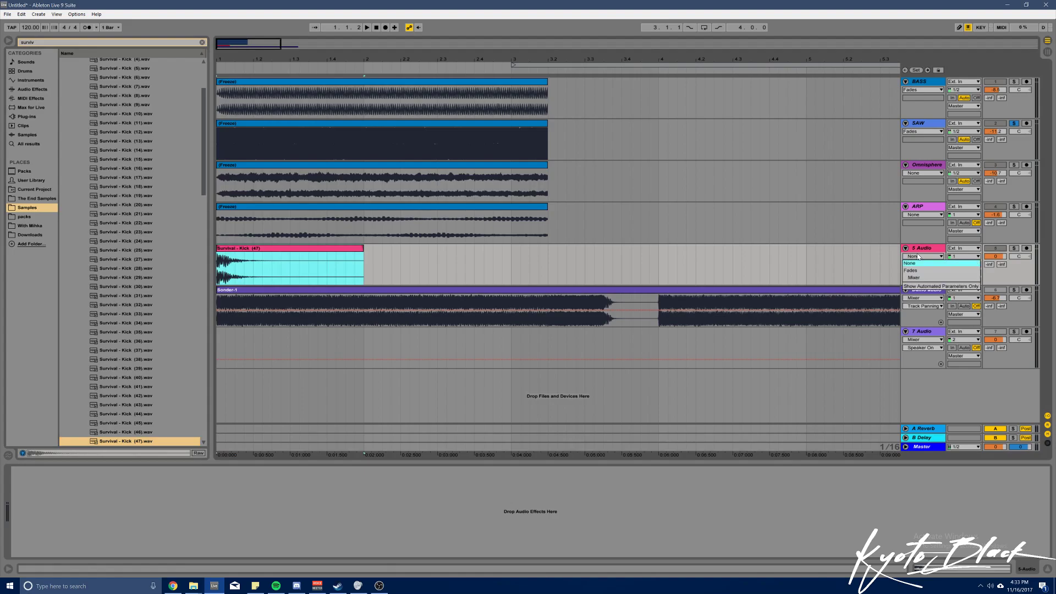
pyautogui.click(911, 270)
pyautogui.moveTo(217, 255); pyautogui.dragTo(207, 254)
pyautogui.press('space')
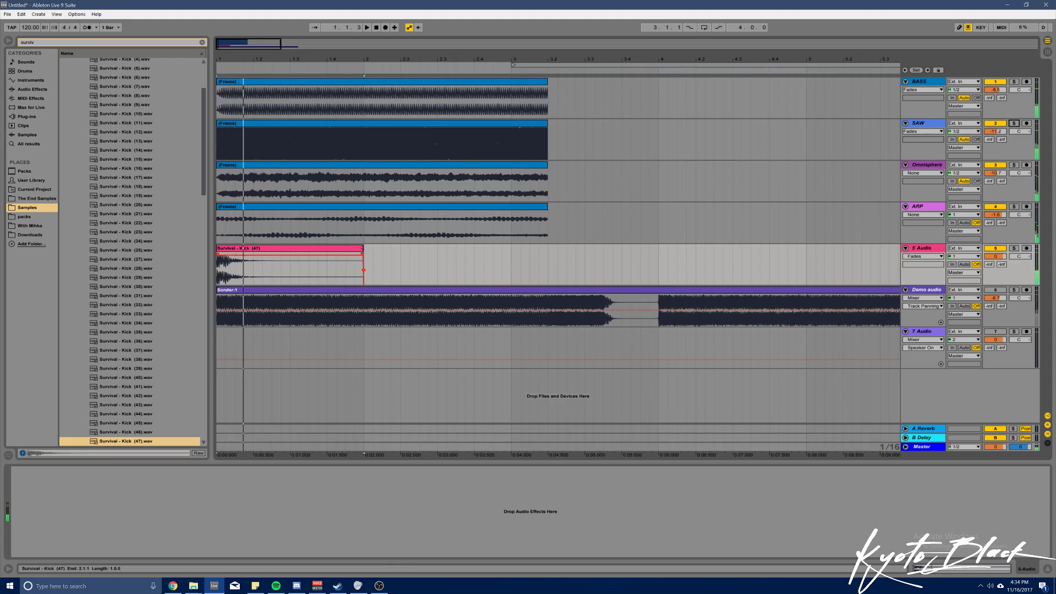
# Shorten the kick clip to one beat and duplicate it eight times along the 5 Audio track to match the chord's length
pyautogui.moveTo(362, 250); pyautogui.dragTo(253, 250)
pyautogui.hotkey('ctrl', 'd')
pyautogui.hotkey('ctrl', 'd')
pyautogui.hotkey('ctrl', 'd')
pyautogui.hotkey('ctrl', 'd')
pyautogui.hotkey('ctrl', 'd')
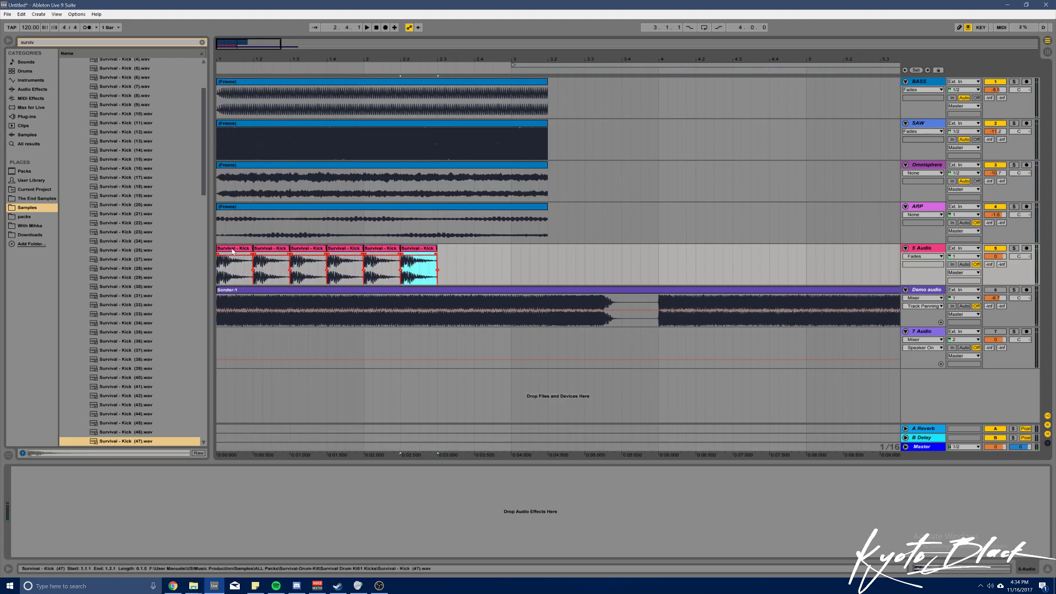
pyautogui.hotkey('ctrl', 'd')
pyautogui.hotkey('ctrl', 'd')
pyautogui.hotkey('ctrl', 'd')
# Split the SAW audio clip at every beat up to 3.1.1
pyautogui.moveTo(442, 59); pyautogui.dragTo(496, 83)
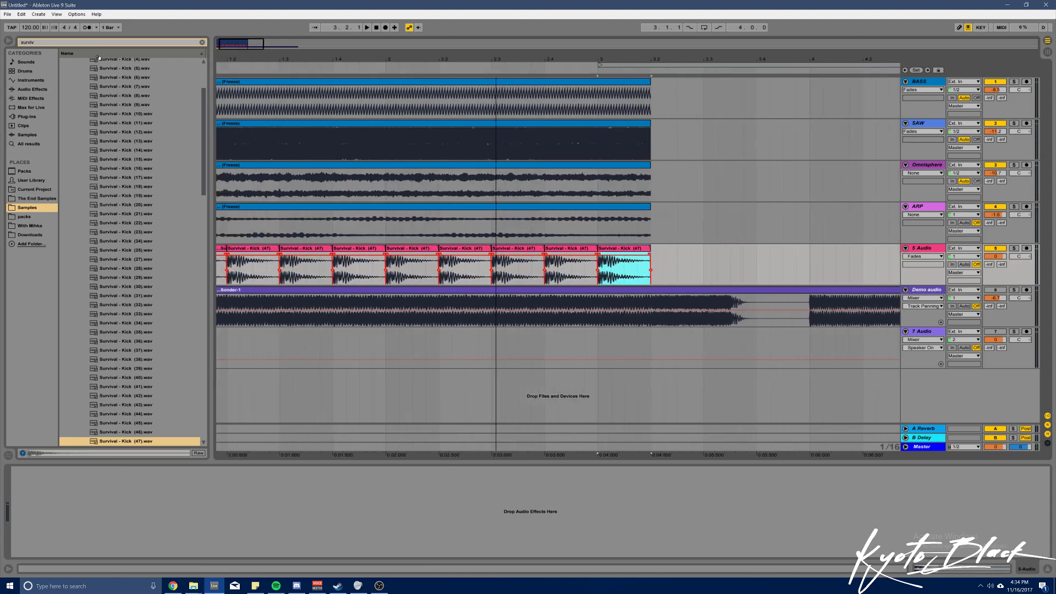
pyautogui.moveTo(113, 61); pyautogui.dragTo(139, 59)
pyautogui.click(267, 149)
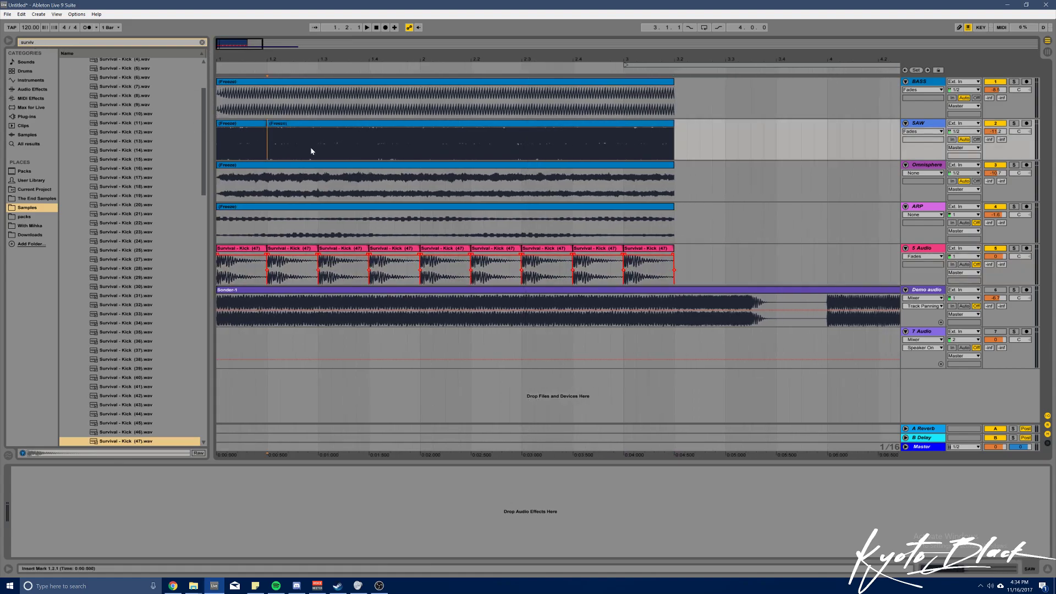
pyautogui.click(367, 146)
pyautogui.hotkey('ctrl', 'e')
pyautogui.click(421, 142)
pyautogui.hotkey('ctrl', 'e')
pyautogui.click(469, 146)
pyautogui.hotkey('ctrl', 'e')
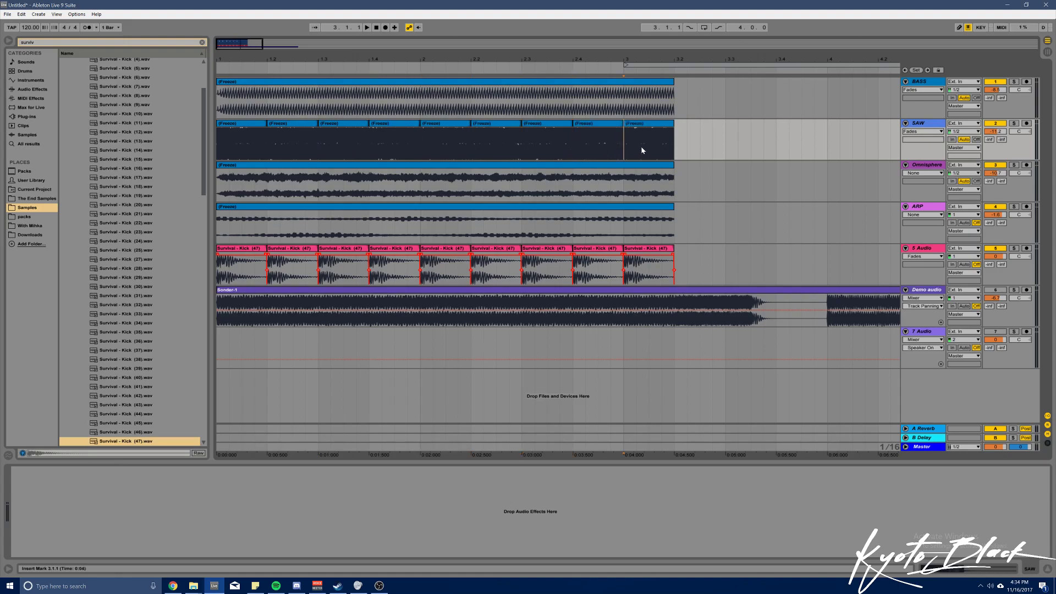
# Try to display the fade handles on the sliced SAW clips
pyautogui.click(934, 146)
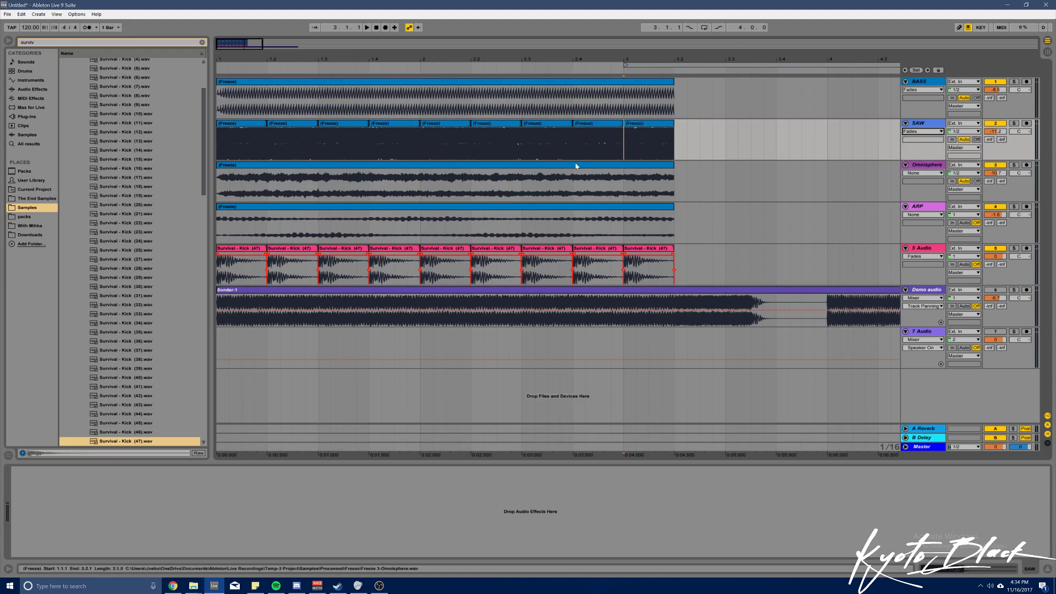
pyautogui.click(934, 147)
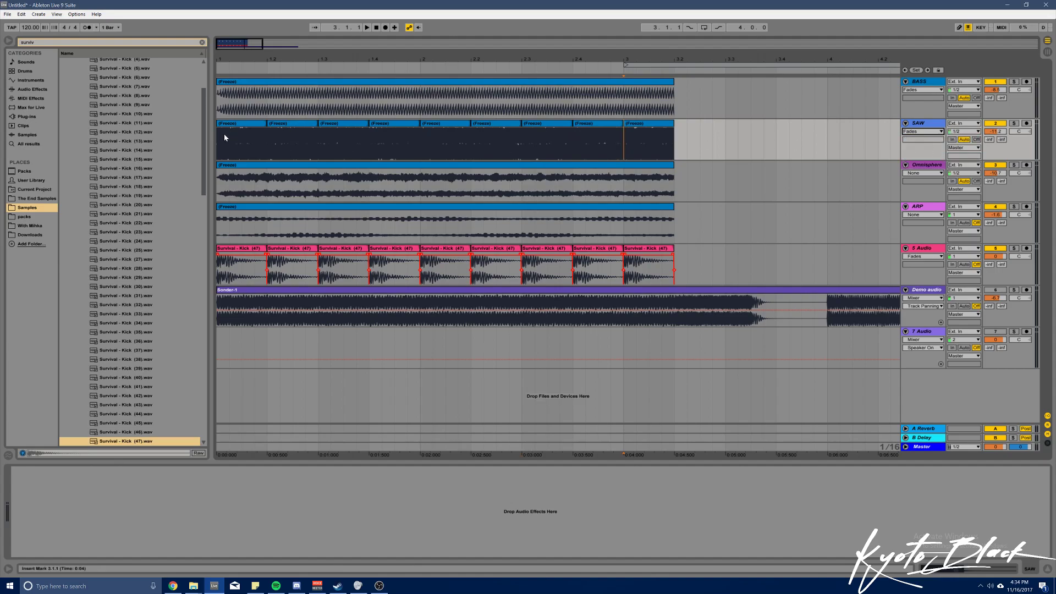
pyautogui.moveTo(232, 48); pyautogui.dragTo(187, 49)
pyautogui.click(240, 124)
pyautogui.click(914, 133)
pyautogui.click(968, 142)
pyautogui.click(223, 125)
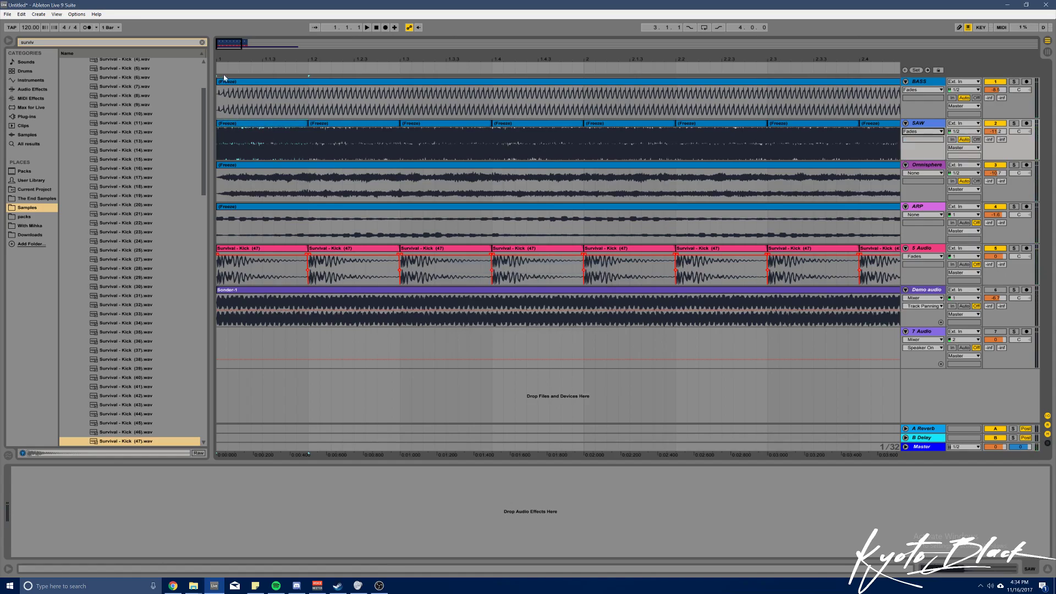
pyautogui.moveTo(228, 44); pyautogui.dragTo(3, 47)
pyautogui.click(921, 248)
pyautogui.click(919, 165)
pyautogui.click(920, 124)
pyautogui.click(919, 131)
pyautogui.click(921, 144)
pyautogui.rightClick(291, 144)
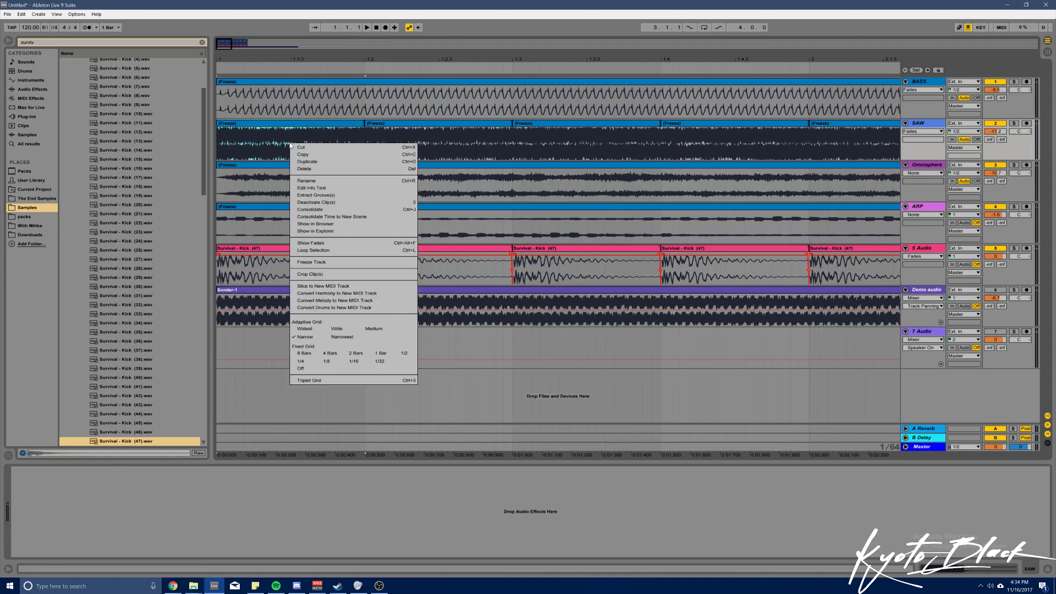
pyautogui.click(229, 136)
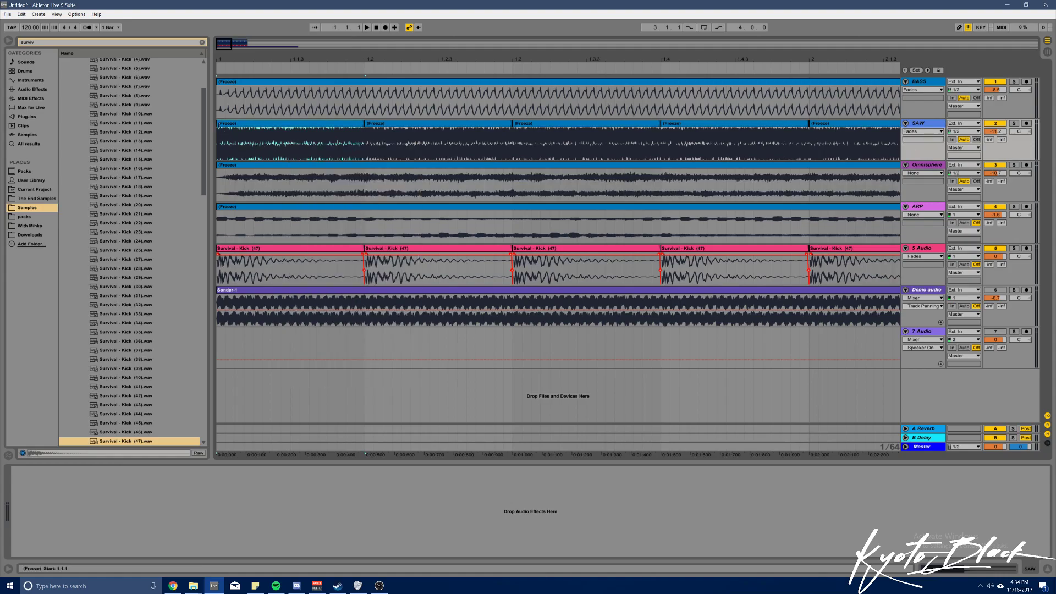
# Set the 5 Audio track's automation display to None, and switch the SAW track's display to None and back to Fades
pyautogui.click(225, 249)
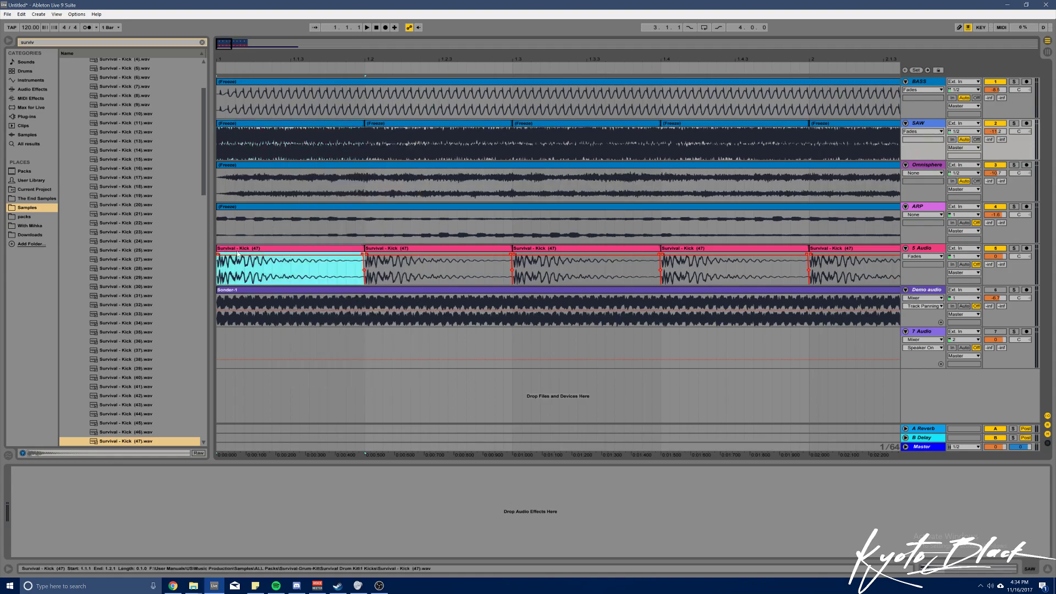
pyautogui.click(926, 256)
pyautogui.click(925, 266)
pyautogui.click(927, 132)
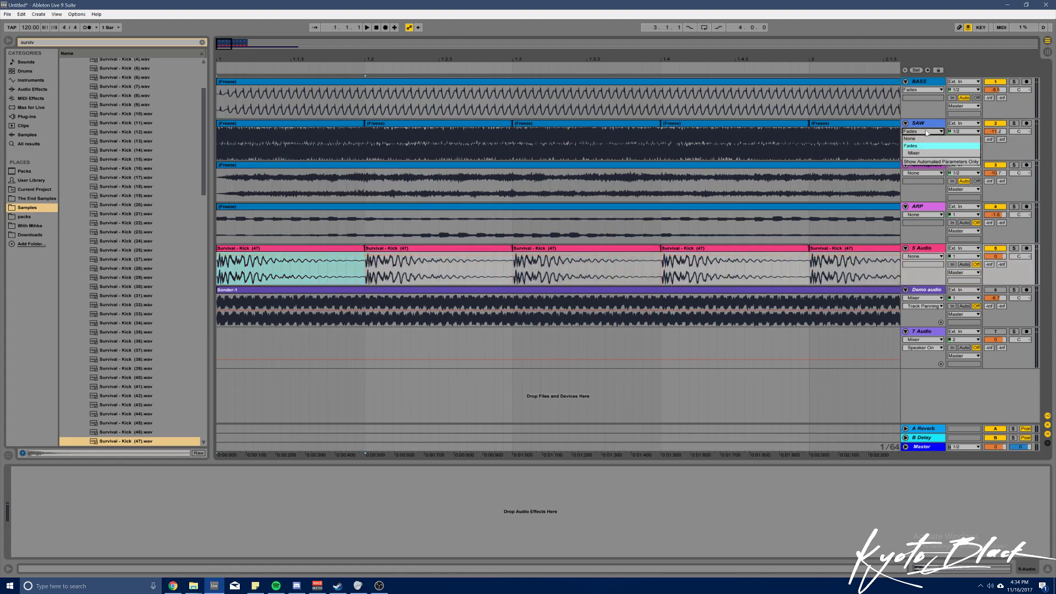
pyautogui.click(927, 140)
pyautogui.click(927, 132)
pyautogui.click(924, 149)
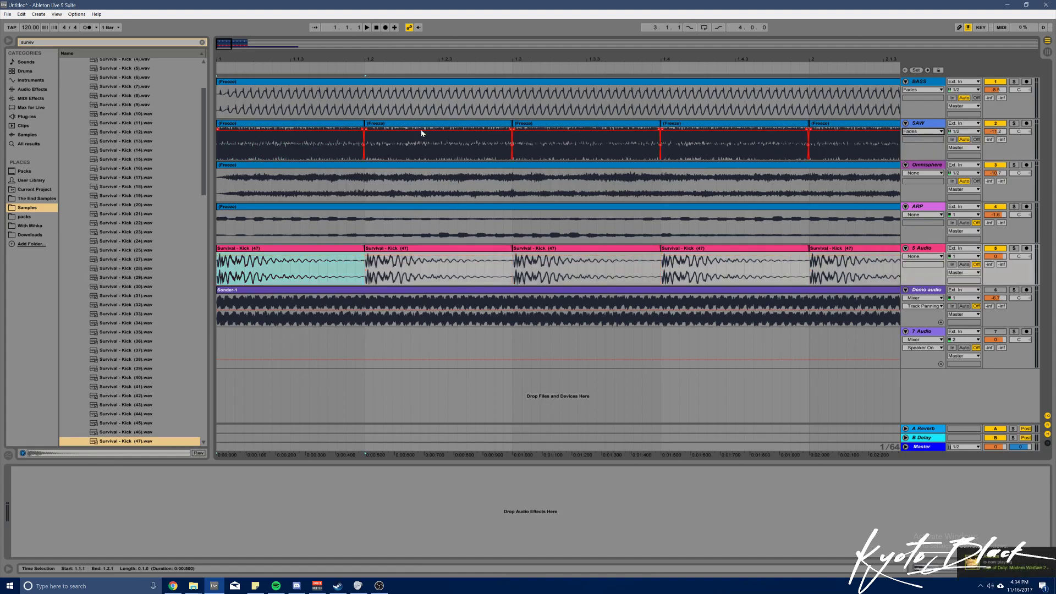
# Try a long curved fade-in on the first SAW slice, listen to it, and undo the fade
pyautogui.moveTo(229, 43); pyautogui.dragTo(227, 80)
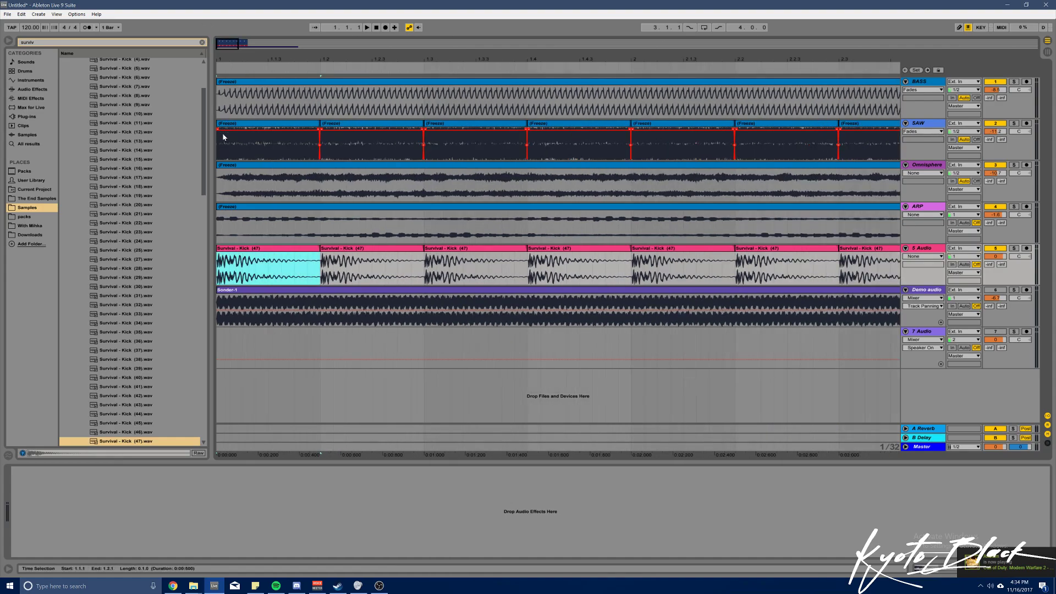
pyautogui.moveTo(219, 129); pyautogui.dragTo(238, 154)
pyautogui.click(234, 175)
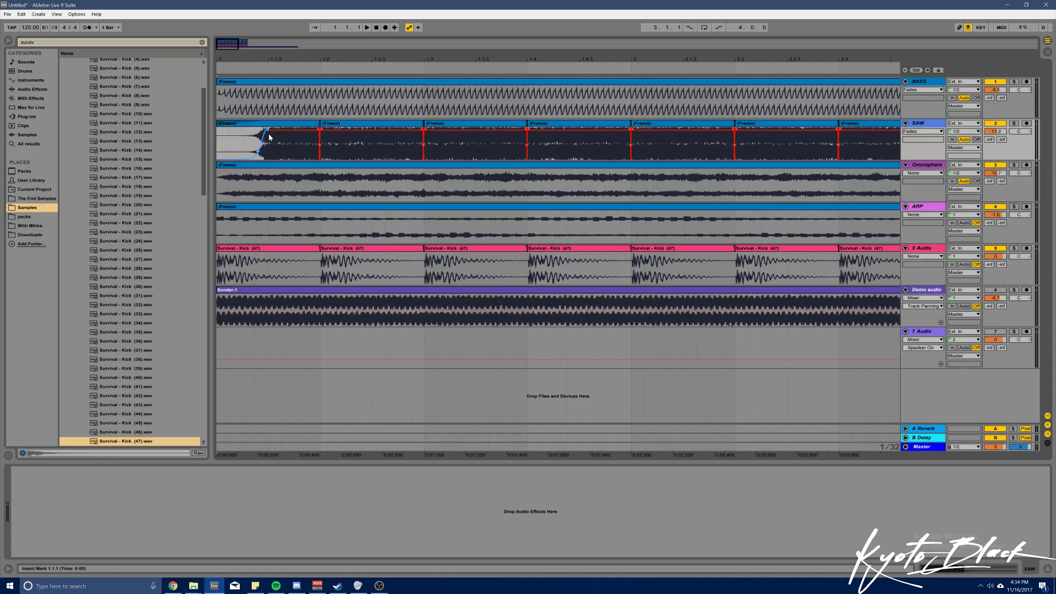
pyautogui.press('space')
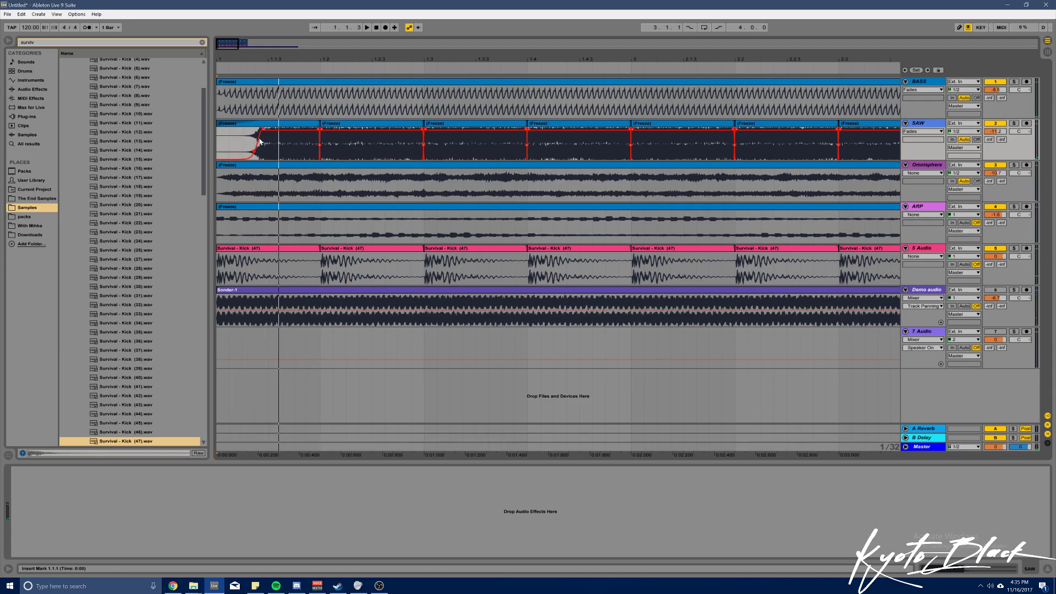
pyautogui.hotkey('ctrl', 'z')
pyautogui.hotkey('ctrl', 'z')
pyautogui.hotkey('ctrl', 'z')
# Split the first SAW slice at 1.1.3 and delete its first half
pyautogui.hotkey('ctrl', 'e')
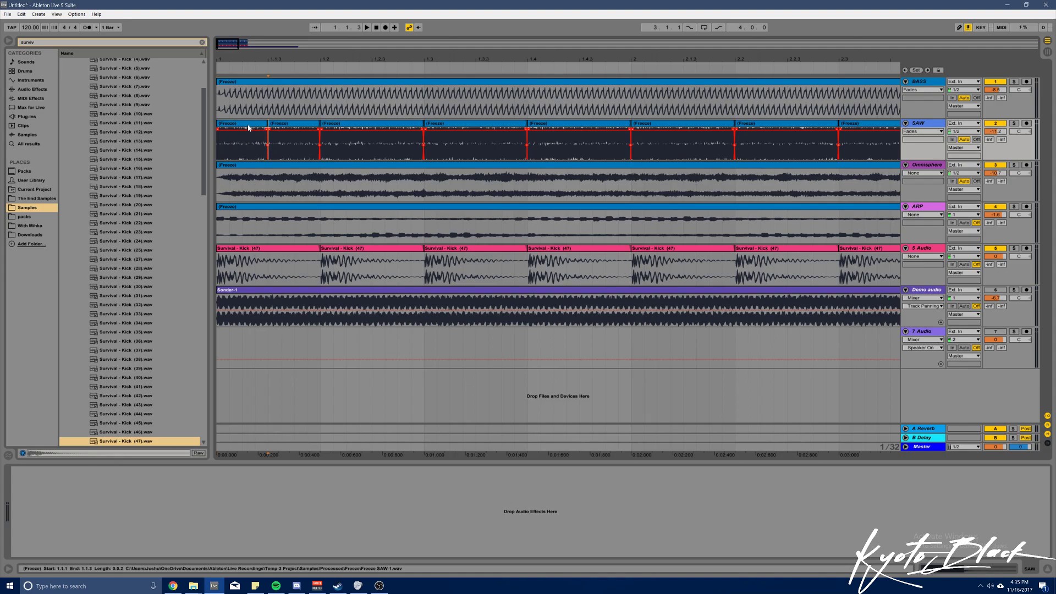
pyautogui.click(248, 128)
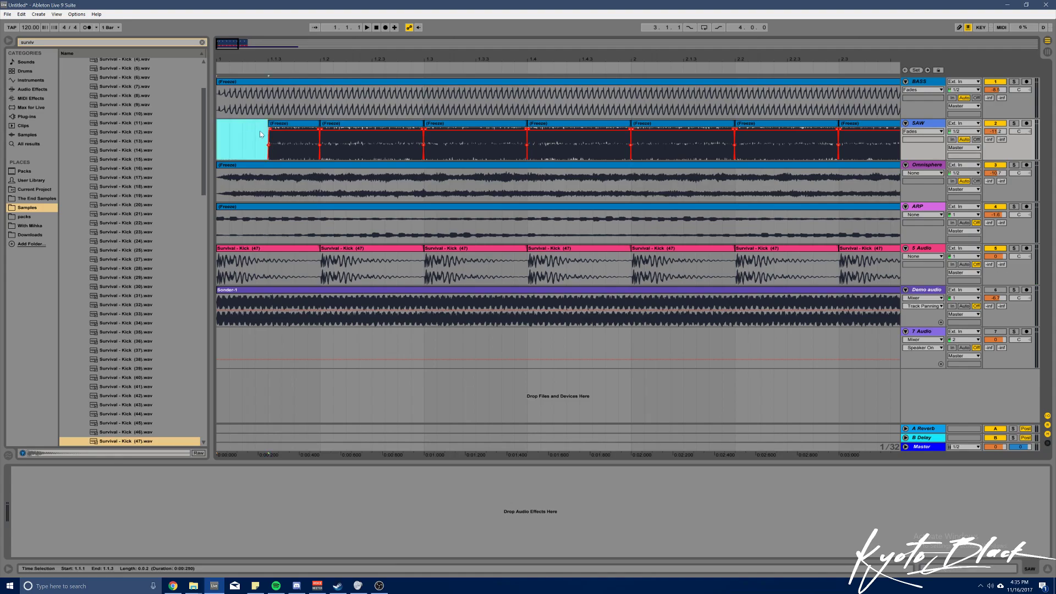
pyautogui.press('Delete')
# Replace the SAW's second beat with a copy of the off-beat half slice, leaving a gap before it, and play the result
pyautogui.click(327, 127)
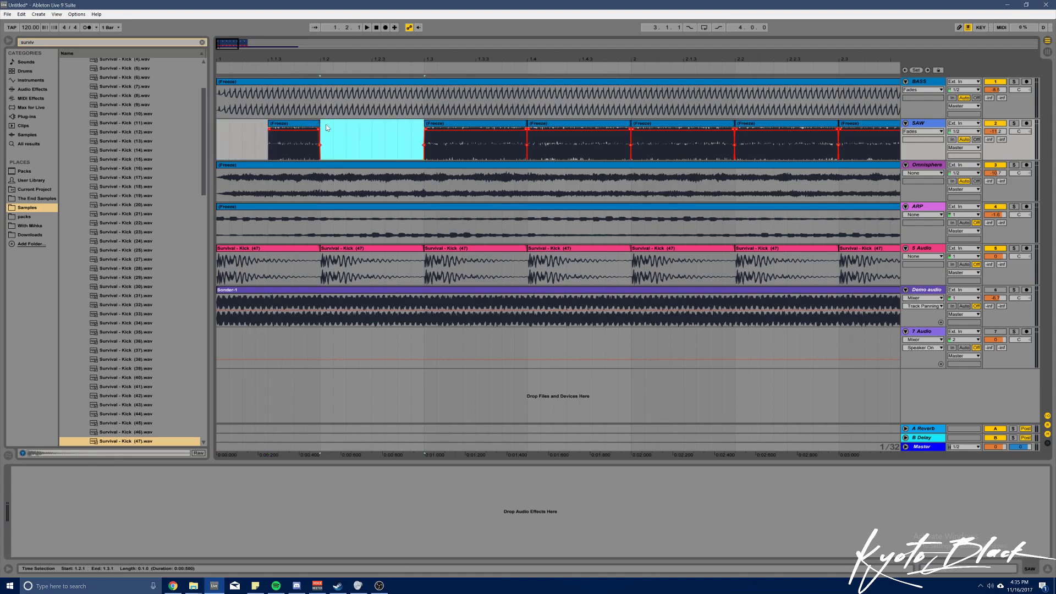
pyautogui.moveTo(232, 41); pyautogui.dragTo(233, 6)
pyautogui.click(271, 132)
pyautogui.hotkey('ctrl', 'v')
pyautogui.click(221, 140)
pyautogui.press('space')
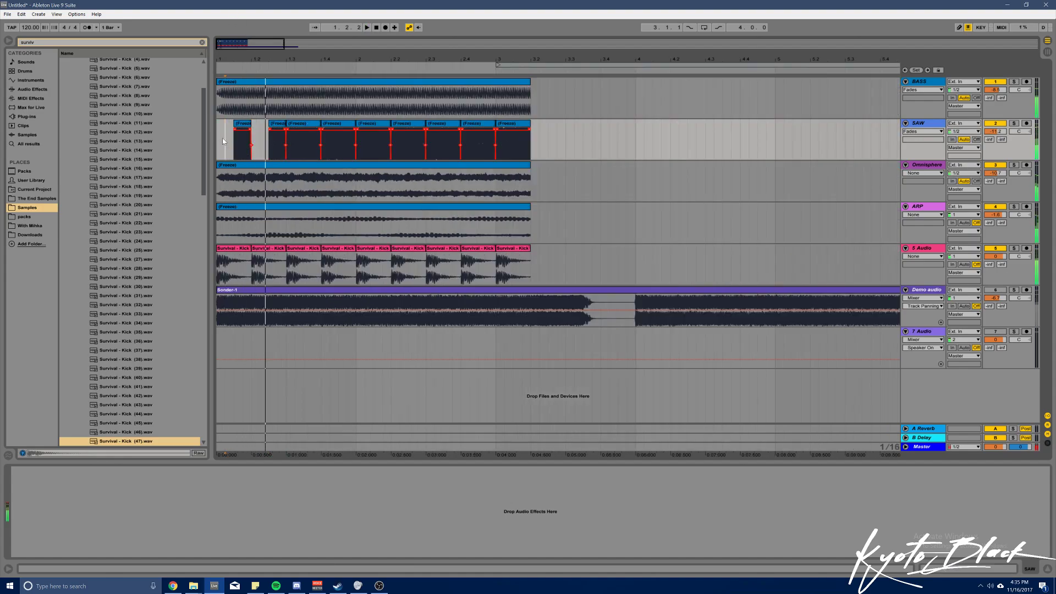
pyautogui.press('space')
# Delete every kick after the first, and duplicate a two-beat selection four times so a kick falls on every second beat
pyautogui.moveTo(252, 264); pyautogui.dragTo(533, 261)
pyautogui.press('Delete')
pyautogui.moveTo(285, 265); pyautogui.dragTo(213, 266)
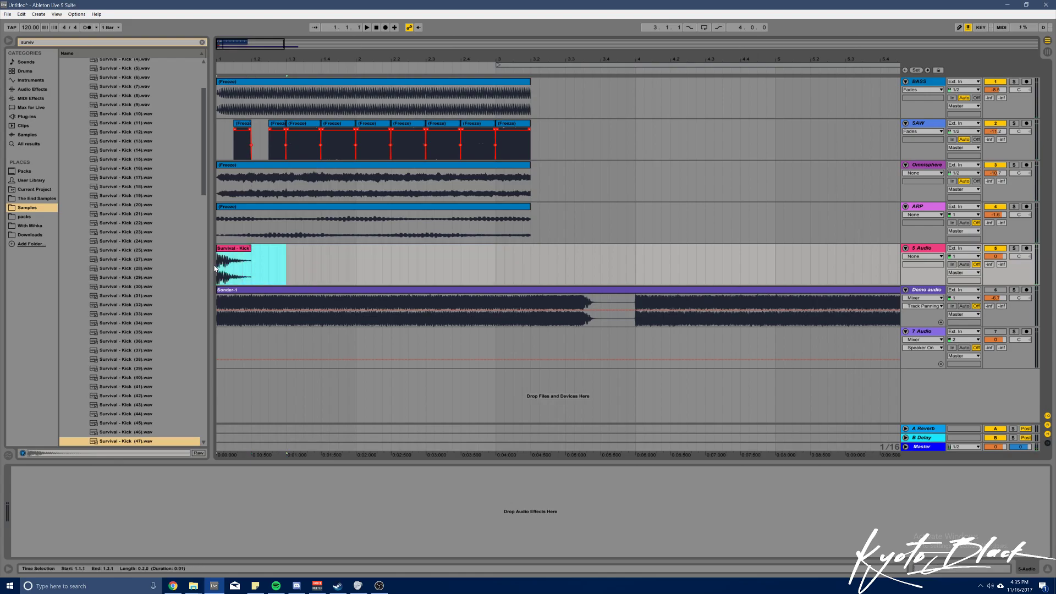
pyautogui.hotkey('ctrl', 'd')
pyautogui.hotkey('ctrl', 'd')
pyautogui.hotkey('ctrl', 'd')
pyautogui.hotkey('ctrl', 'd')
# Set the tempo to 136 BPM, deactivate the SAW track, and play the pattern with and without it
pyautogui.moveTo(24, 29); pyautogui.dragTo(24, 16)
pyautogui.press('space')
pyautogui.press('space')
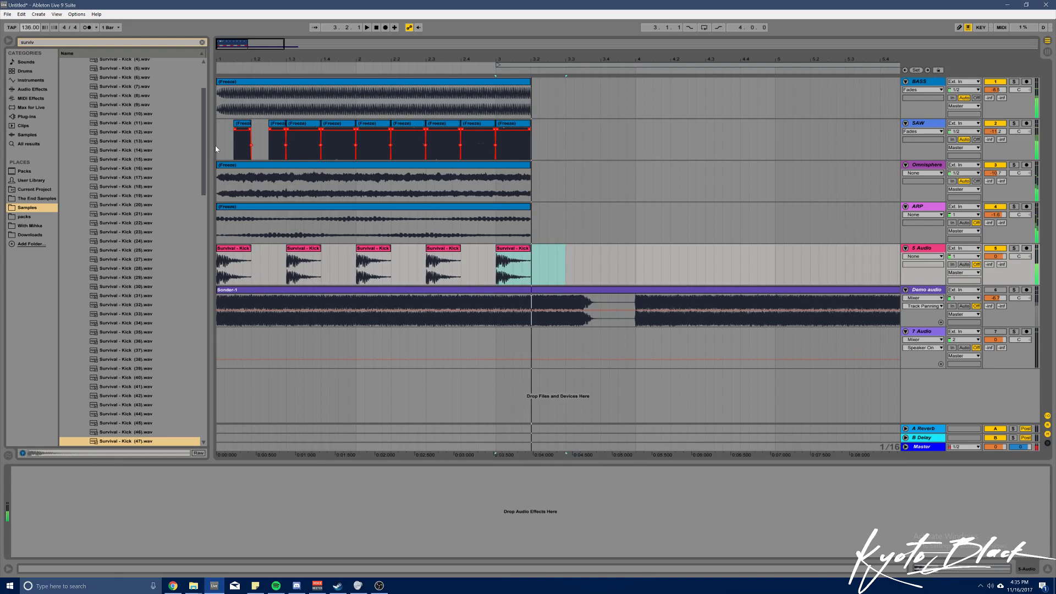
pyautogui.click(996, 124)
pyautogui.click(233, 251)
pyautogui.press('space')
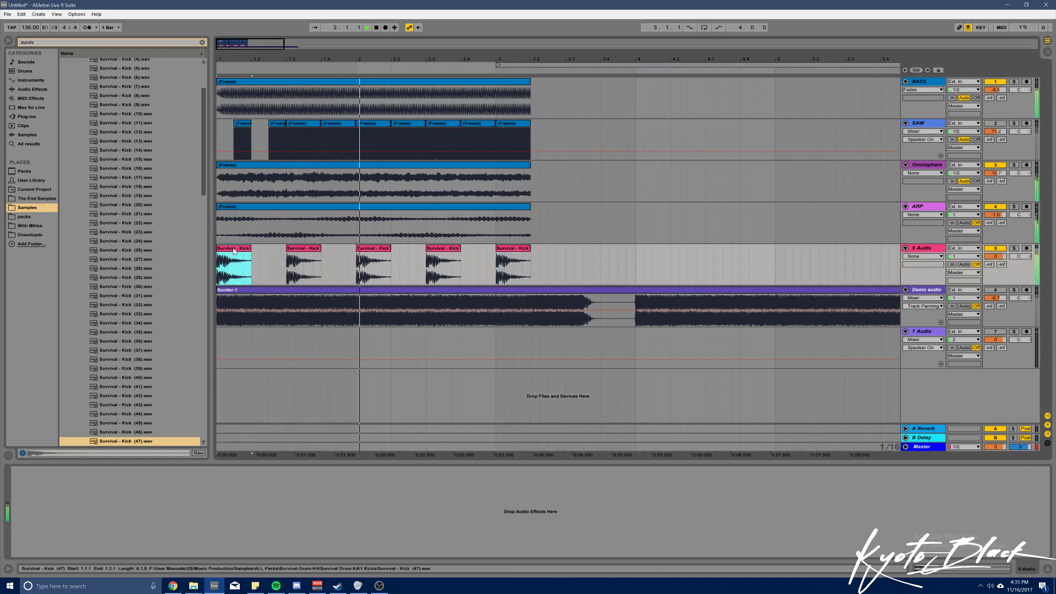
pyautogui.press('space')
# Undo the SAW deactivation, tempo change, kick thinning and SAW slice deletions
pyautogui.hotkey('ctrl', 'z')
pyautogui.hotkey('ctrl', 'z')
pyautogui.hotkey('ctrl', 'z')
pyautogui.hotkey('ctrl', 'z')
pyautogui.hotkey('ctrl', 'z')
pyautogui.hotkey('ctrl', 'z')
pyautogui.hotkey('ctrl', 'z')
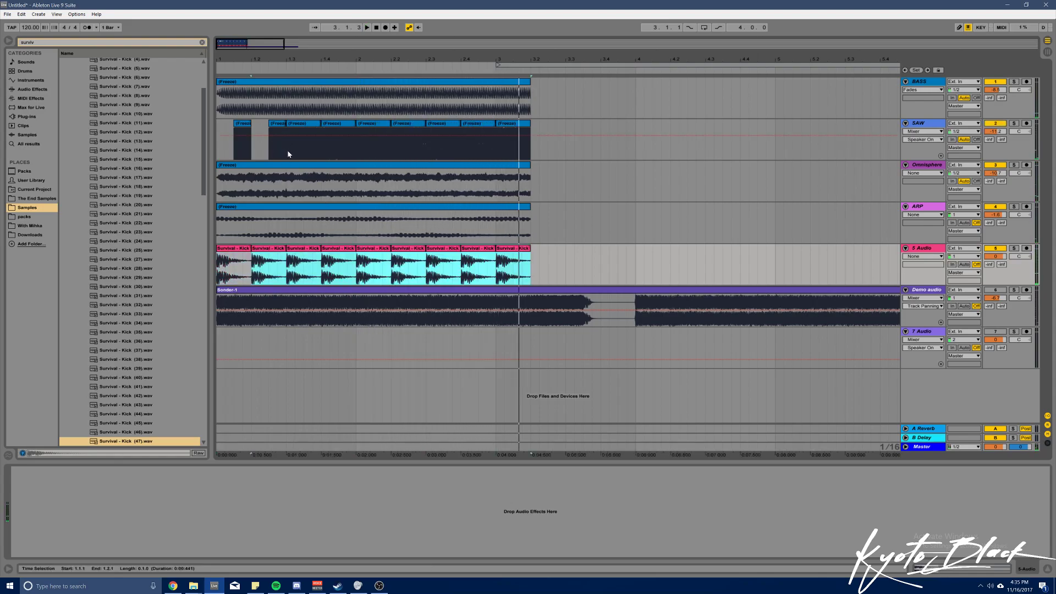
pyautogui.hotkey('ctrl', 'z')
pyautogui.hotkey('ctrl', 'z')
pyautogui.hotkey('ctrl', 'z')
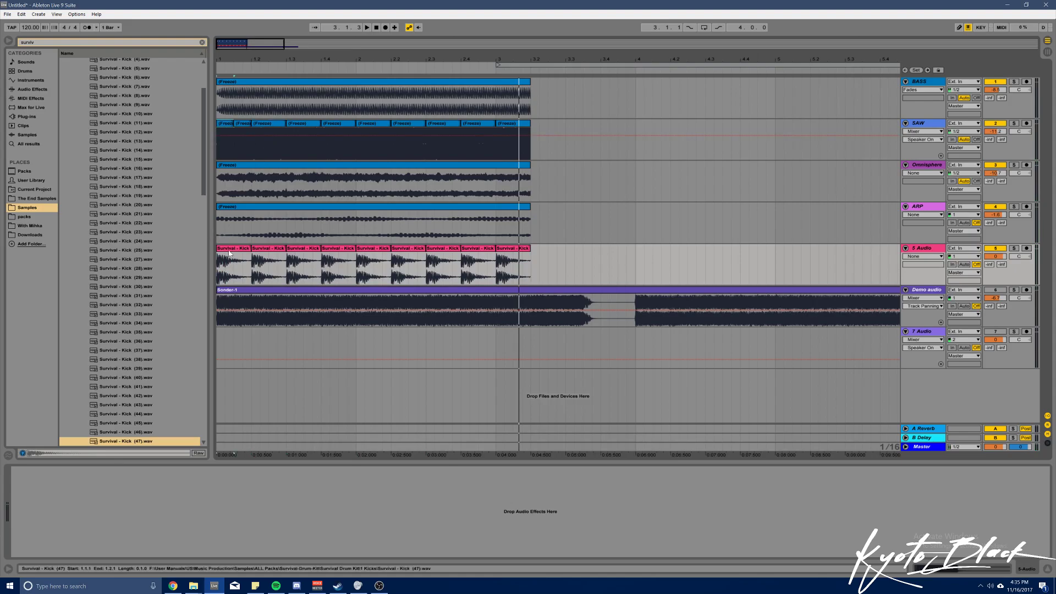
# Search The End Samples for "ghost" and preview ghost_3.wav in SPECIAL FOLDER
pyautogui.click(238, 249)
pyautogui.click(517, 249)
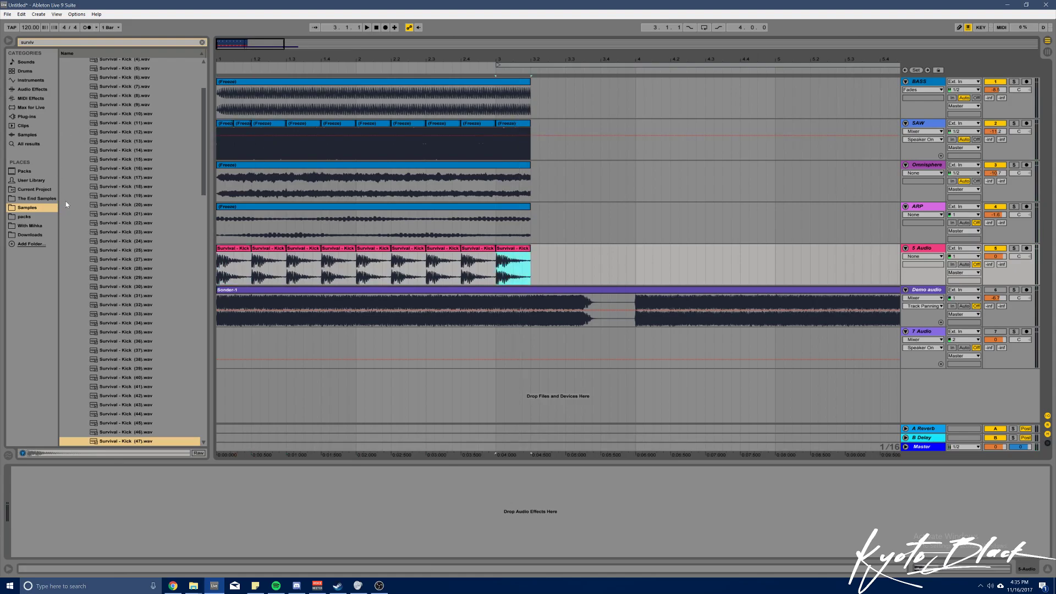
pyautogui.click(44, 43)
pyautogui.write('ghost')
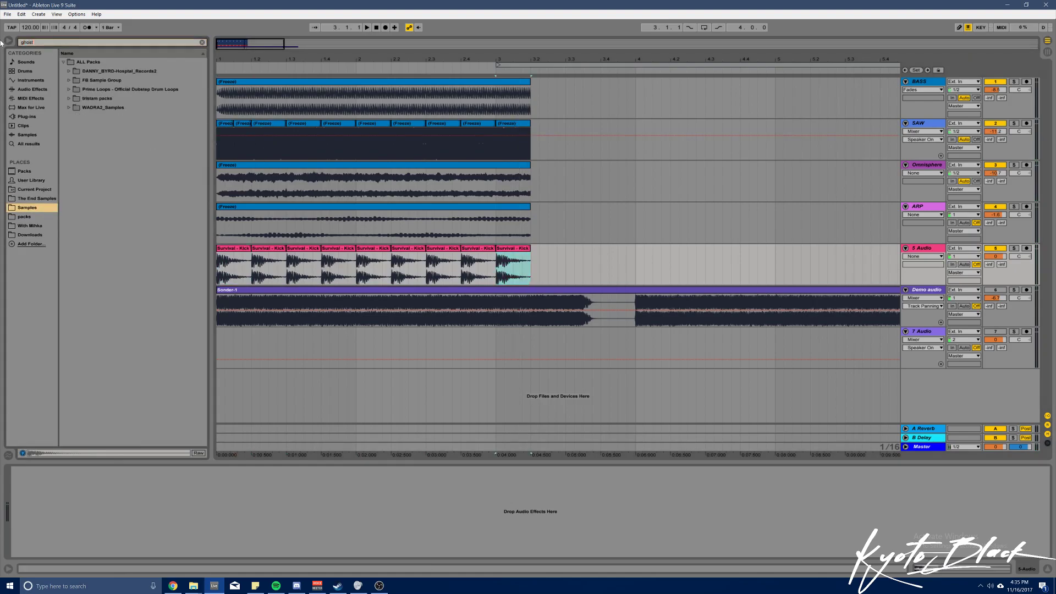
pyautogui.click(24, 218)
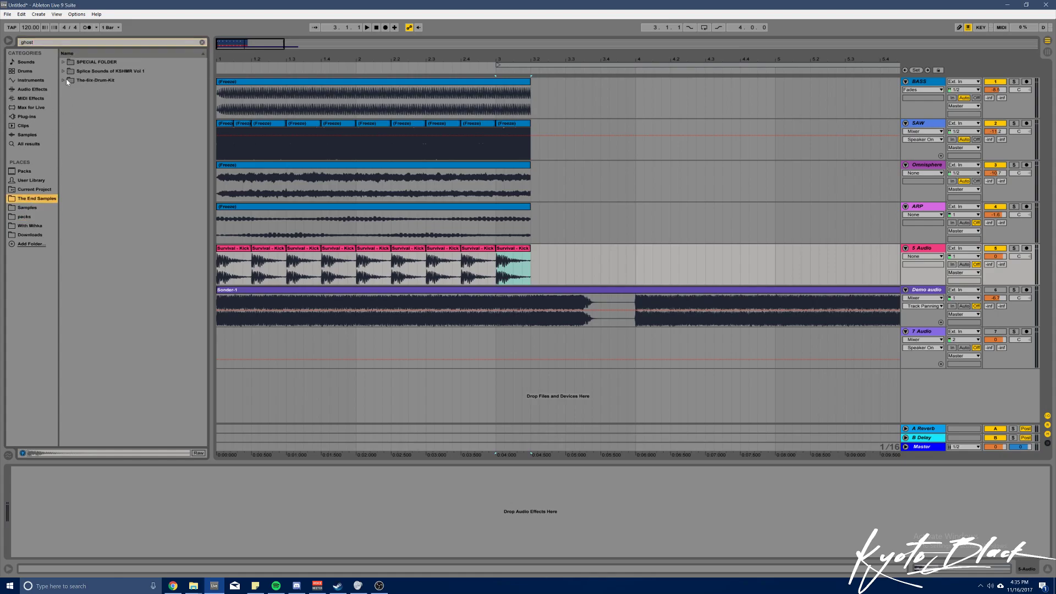
pyautogui.doubleClick(76, 63)
pyautogui.click(79, 71)
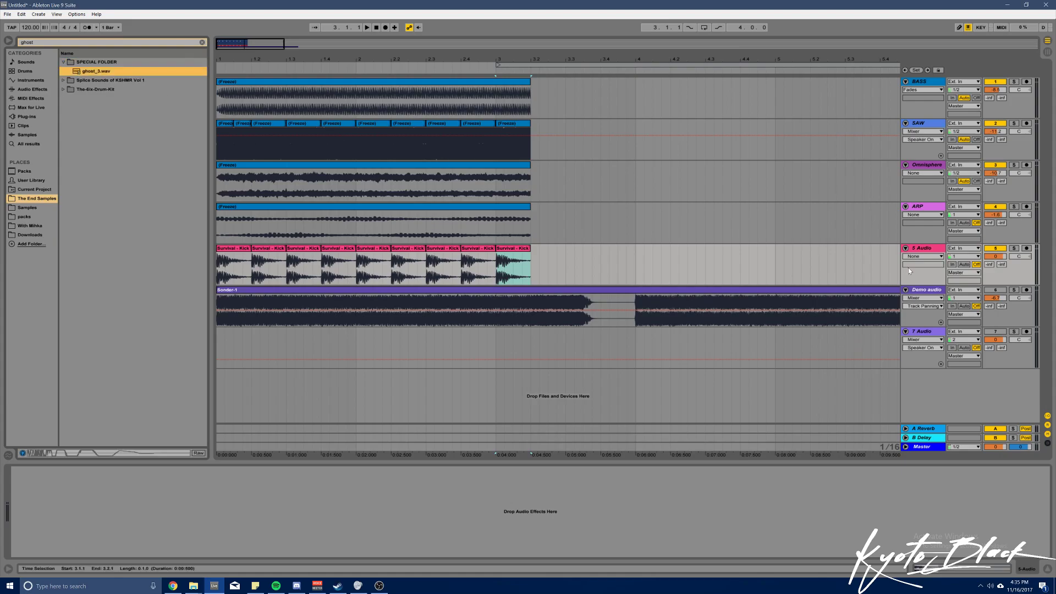
# Insert a new audio track below the kick track and place ghost_3.wav at its start with the fades displayed
pyautogui.rightClick(922, 247)
pyautogui.click(935, 292)
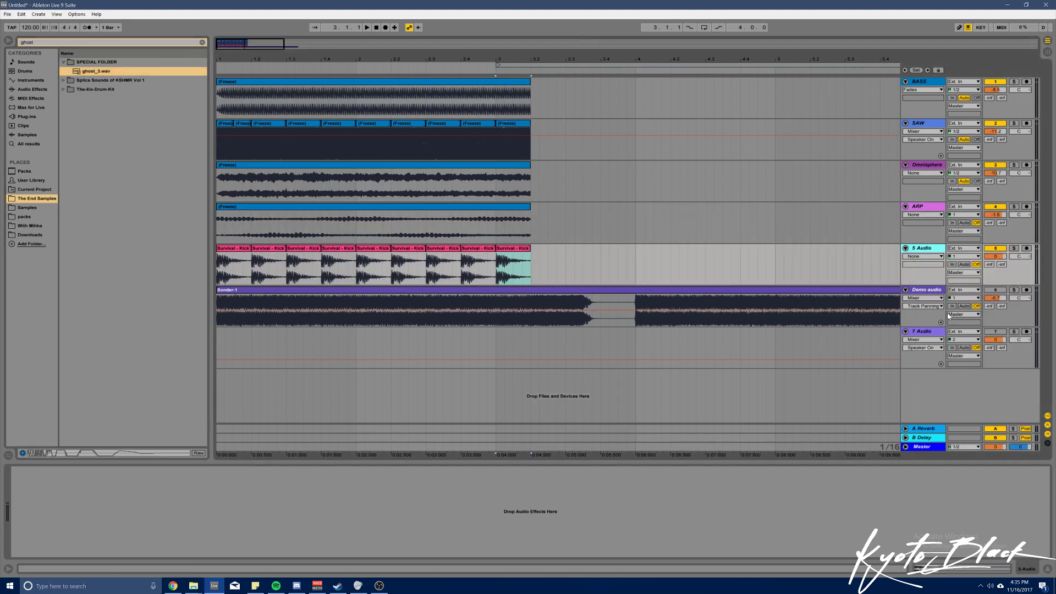
pyautogui.moveTo(98, 74); pyautogui.dragTo(221, 316)
pyautogui.click(922, 299)
pyautogui.click(926, 315)
pyautogui.moveTo(237, 45); pyautogui.dragTo(228, 45)
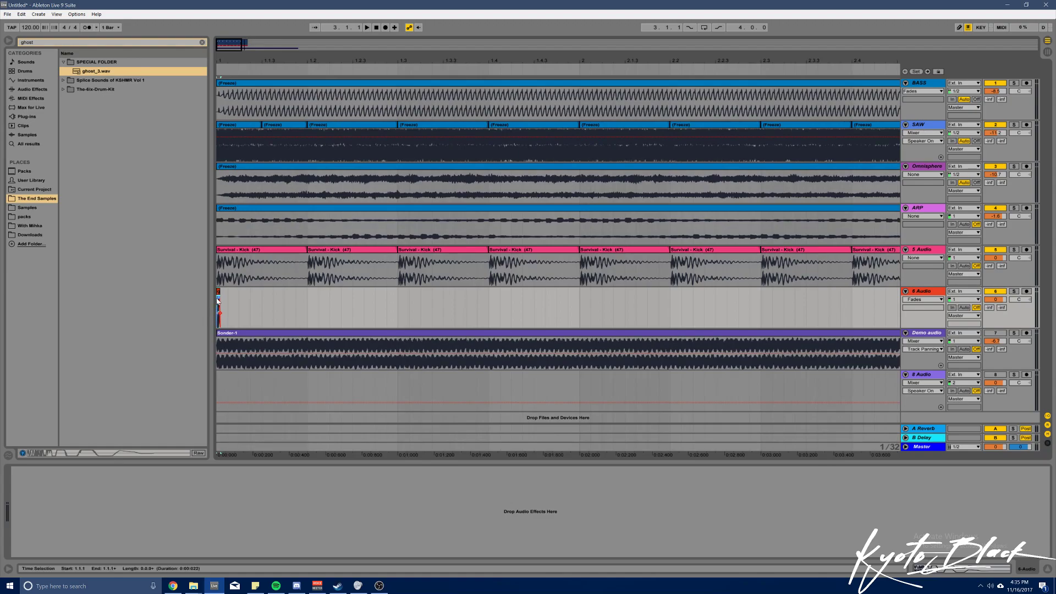
# Duplicate the one-beat selection holding the ghost sample eight times so one lands on every kick
pyautogui.click(309, 305)
pyautogui.keyDown('shift'); pyautogui.click(212, 301); pyautogui.keyUp('shift')
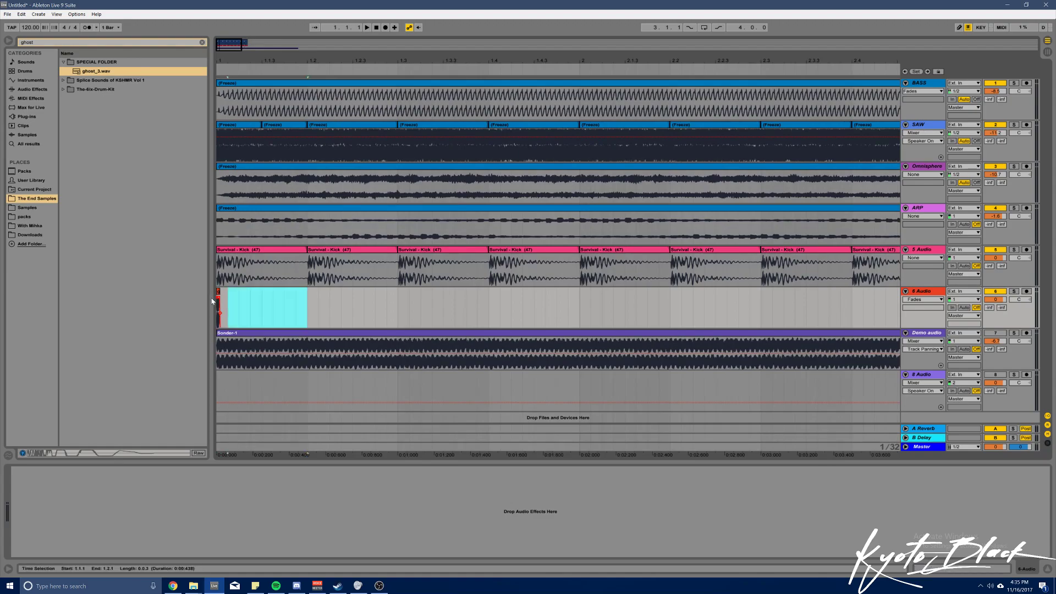
pyautogui.hotkey('ctrl', 'd')
pyautogui.hotkey('ctrl', 'd')
pyautogui.hotkey('ctrl', 'd')
pyautogui.hotkey('ctrl', 'd')
pyautogui.moveTo(241, 47); pyautogui.dragTo(238, 2)
pyautogui.hotkey('ctrl', 'd')
pyautogui.hotkey('ctrl', 'd')
pyautogui.hotkey('ctrl', 'd')
pyautogui.hotkey('ctrl', 'd')
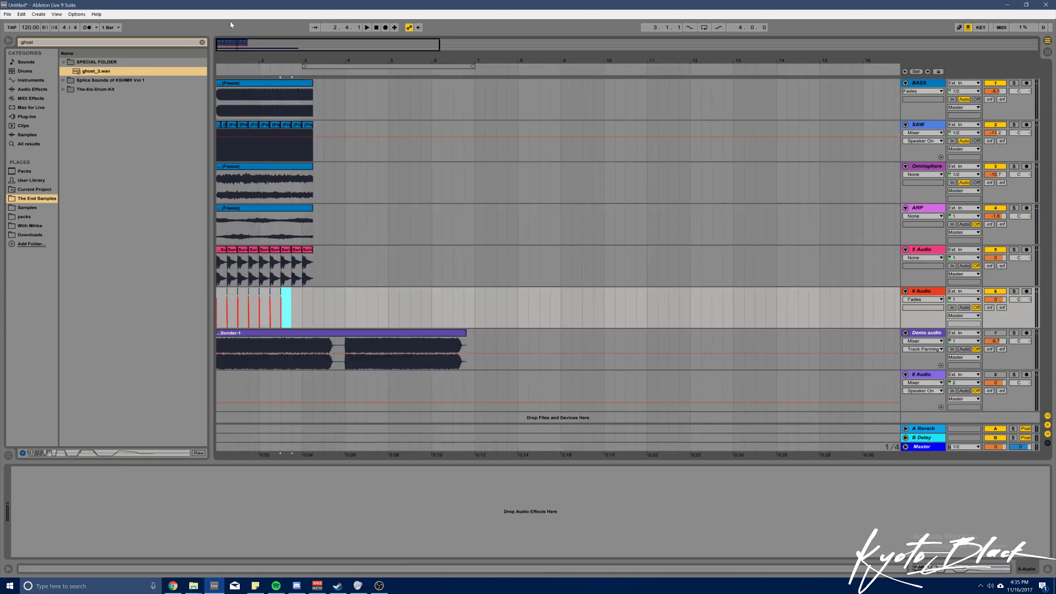
pyautogui.moveTo(311, 40); pyautogui.dragTo(202, 80)
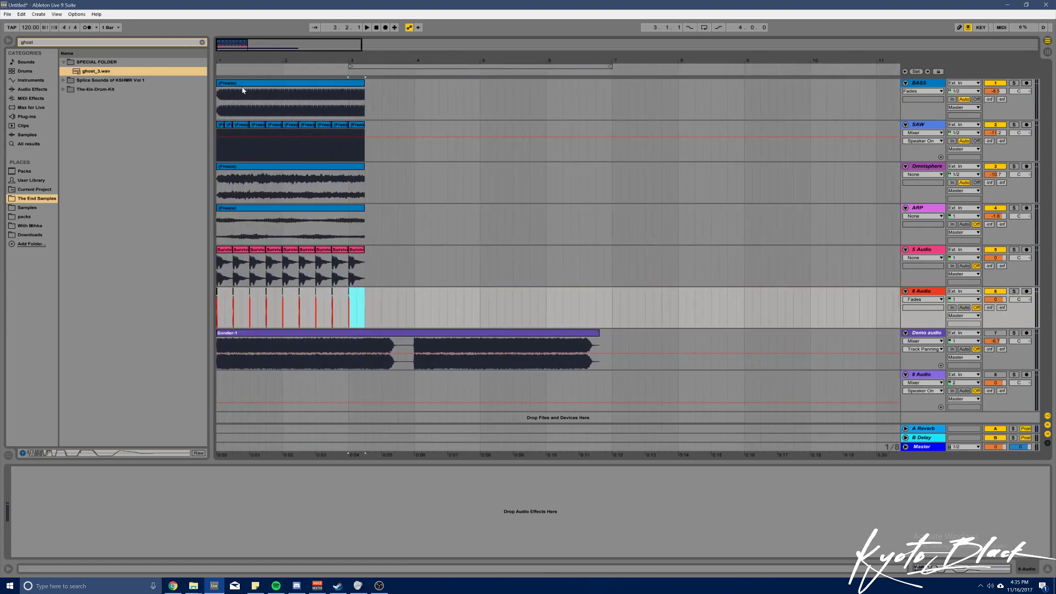
# Solo and play the SAW track, and clear the browser search
pyautogui.click(1014, 125)
pyautogui.press('space')
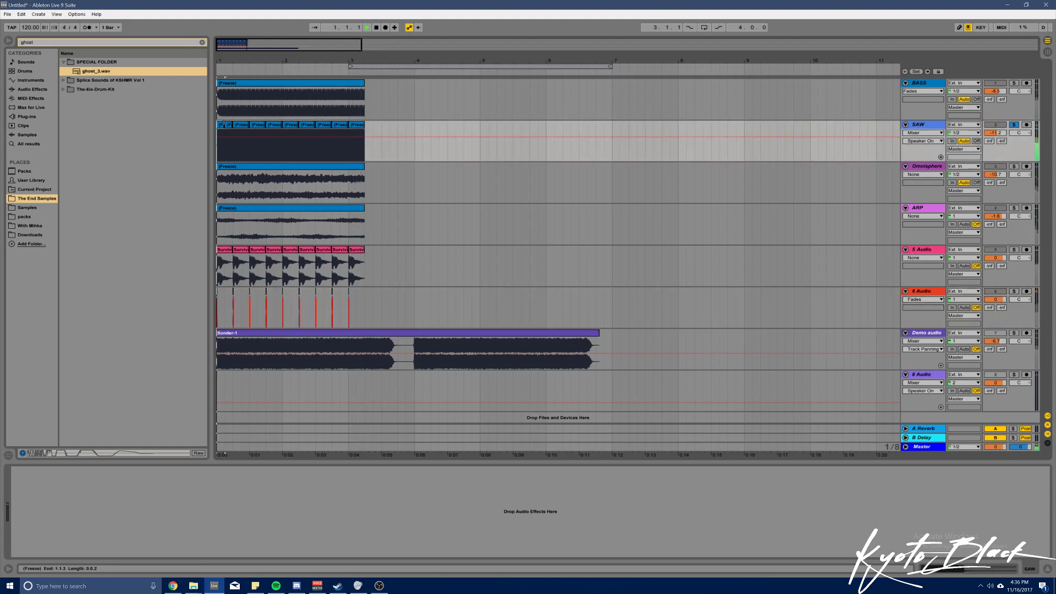
pyautogui.click(202, 43)
# Hide the fades on the ghost track, 6 Audio, and set its output to Sends Only
pyautogui.click(936, 301)
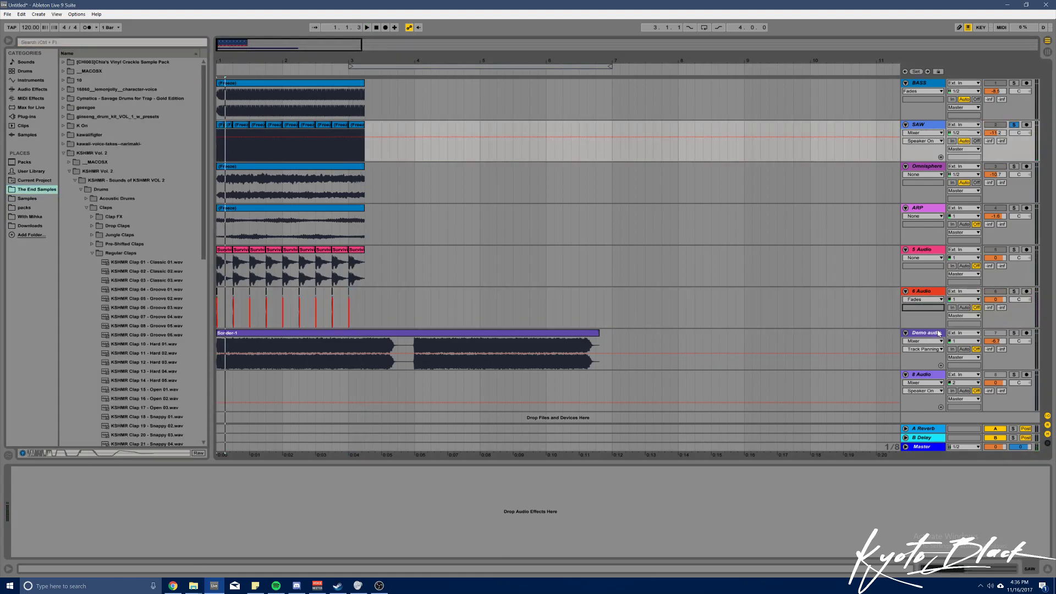
pyautogui.click(935, 301)
pyautogui.click(930, 310)
pyautogui.click(973, 315)
pyautogui.click(972, 397)
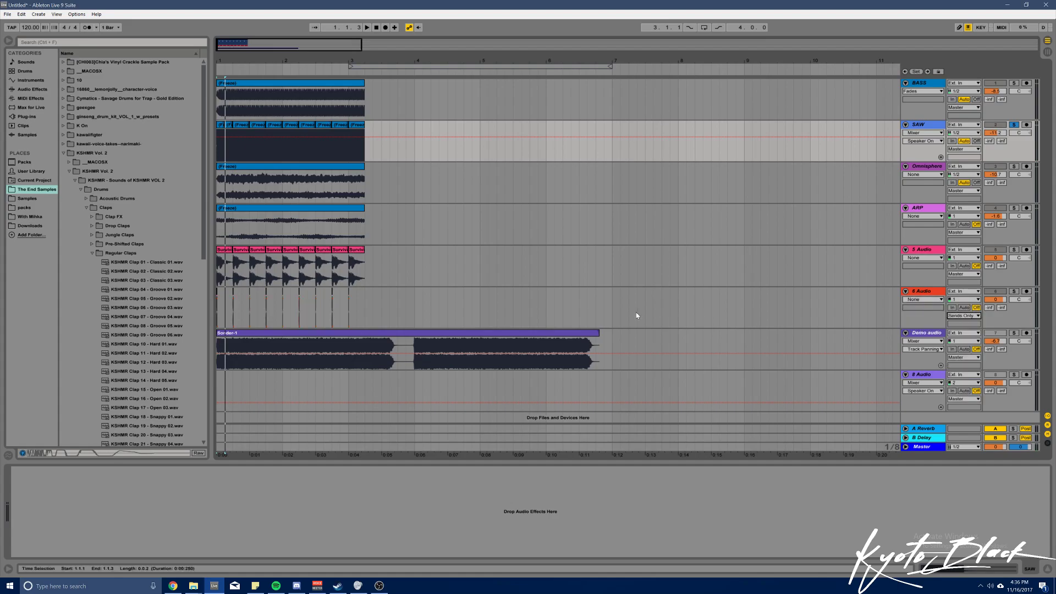
# Add a Compressor to the SAW track and set its sidechain input to 6-Audio
pyautogui.click(226, 268)
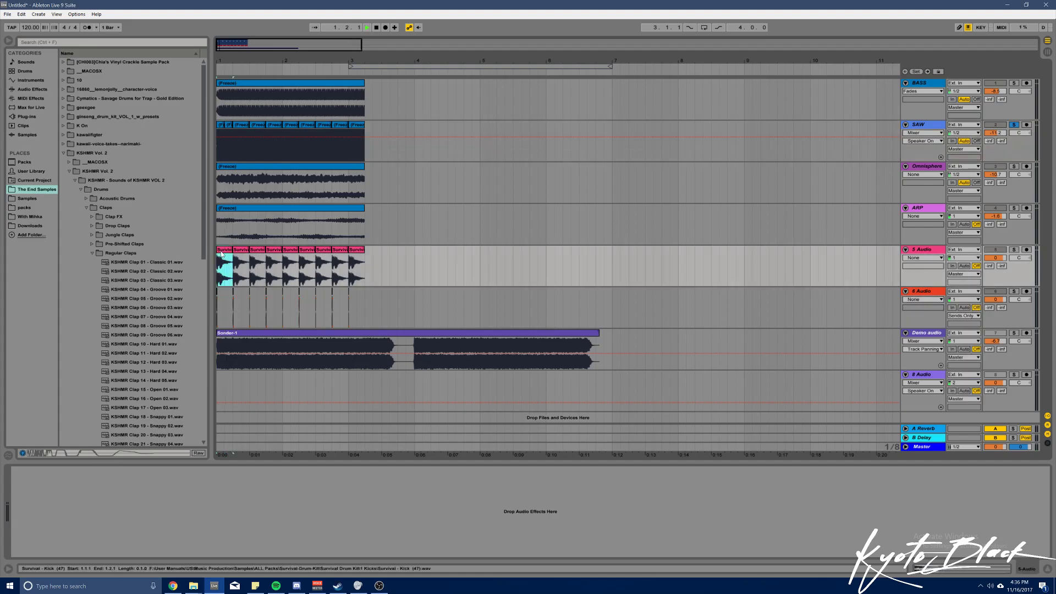
pyautogui.click(223, 125)
pyautogui.click(48, 90)
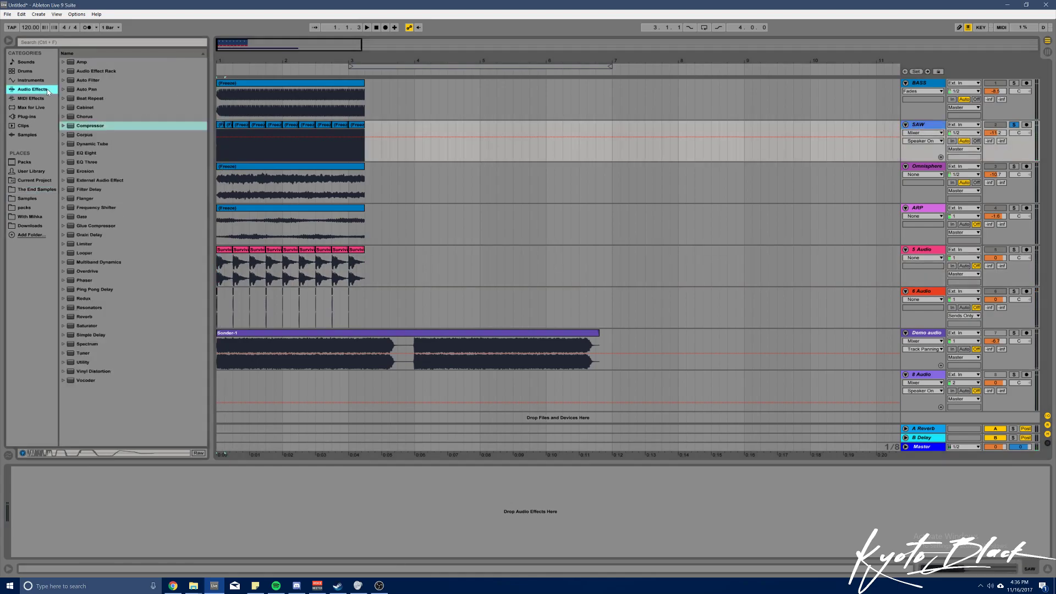
pyautogui.moveTo(83, 125); pyautogui.dragTo(114, 490)
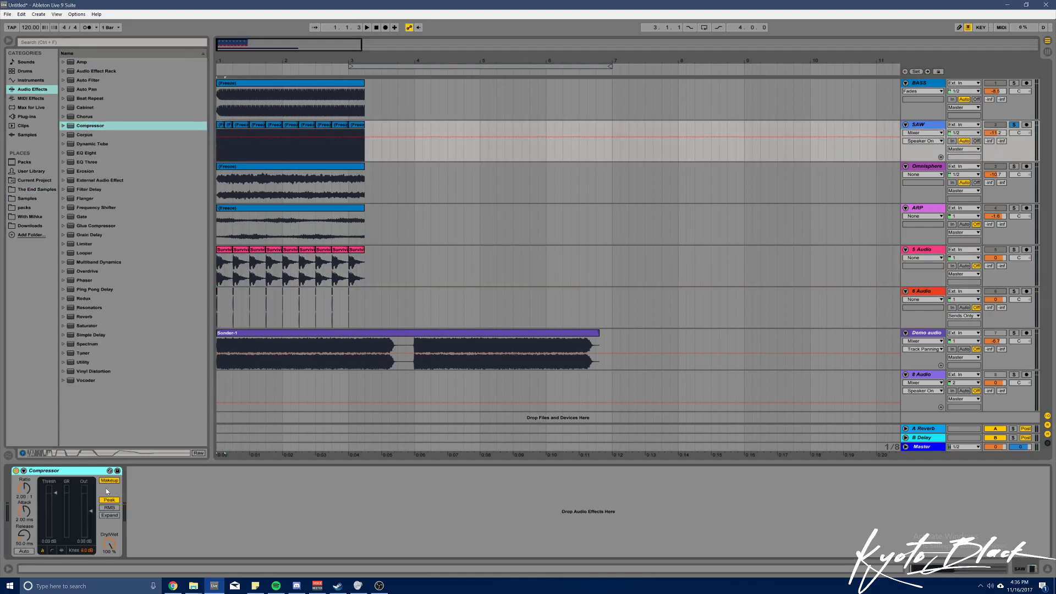
pyautogui.click(24, 470)
pyautogui.click(32, 494)
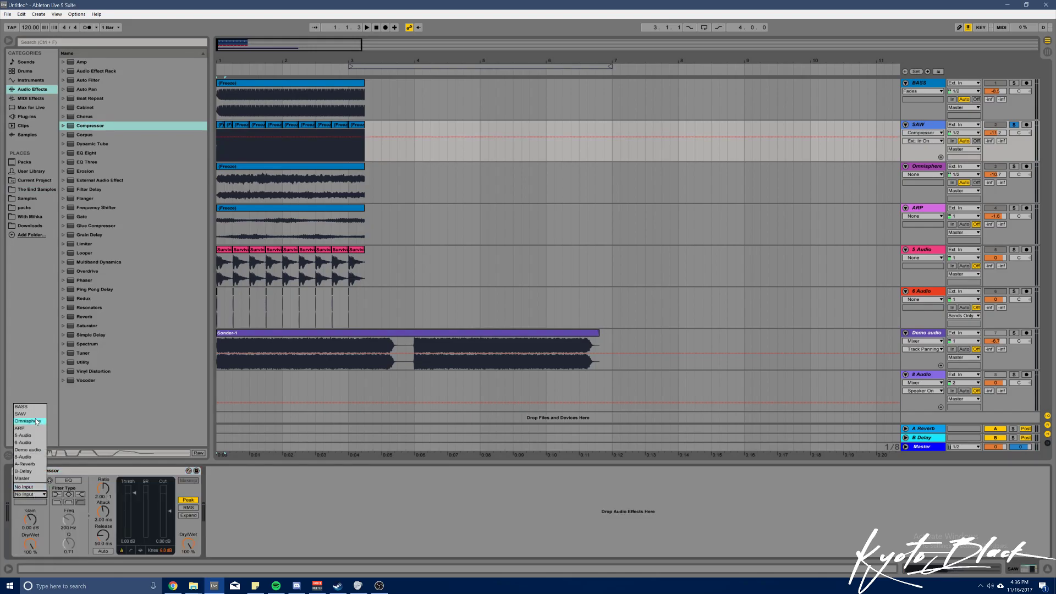
pyautogui.click(35, 443)
# Set the Compressor's ratio to inf:1 and threshold to -inf dB, and adjust its release in the activity view during playback
pyautogui.moveTo(103, 488); pyautogui.dragTo(103, 440)
pyautogui.press('space')
pyautogui.moveTo(134, 493); pyautogui.dragTo(134, 532)
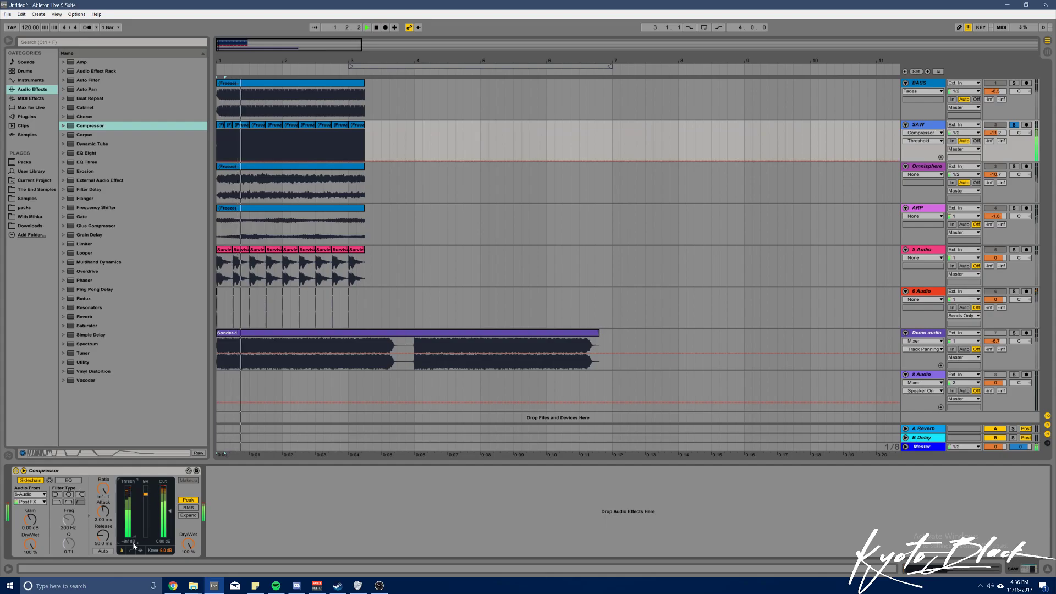
pyautogui.click(140, 550)
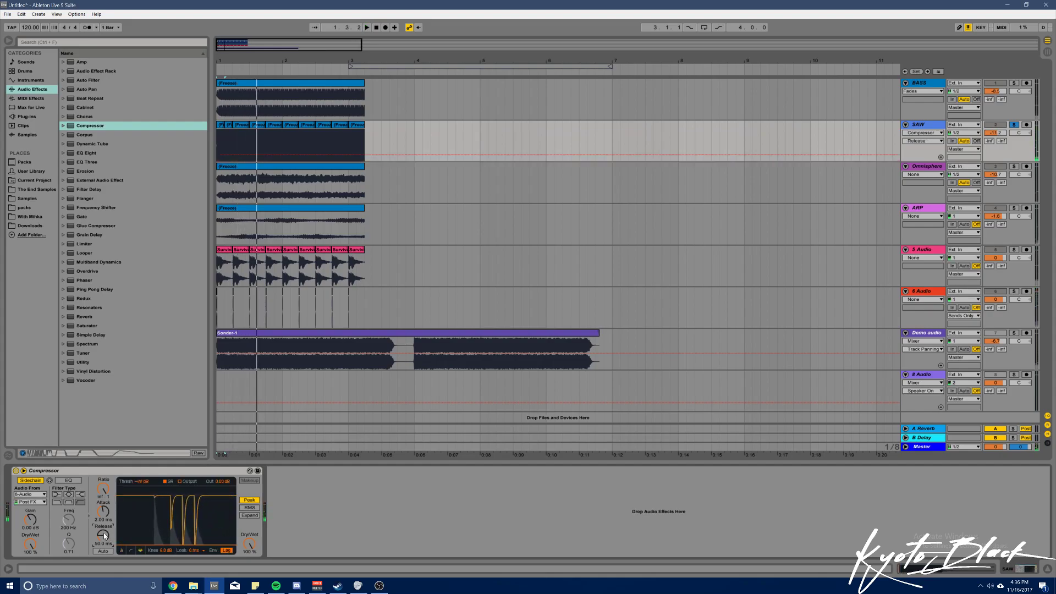
pyautogui.moveTo(102, 536); pyautogui.dragTo(98, 536)
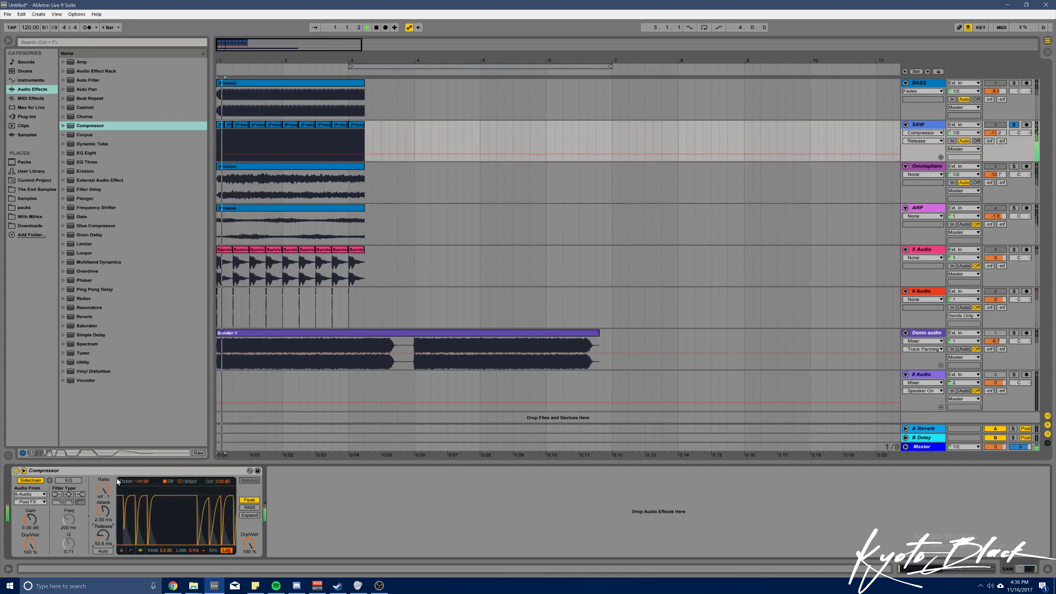
pyautogui.press('space')
# Delete every kick after the first and duplicate a two-beat selection four times so a kick falls on every second beat
pyautogui.moveTo(236, 264); pyautogui.dragTo(364, 256)
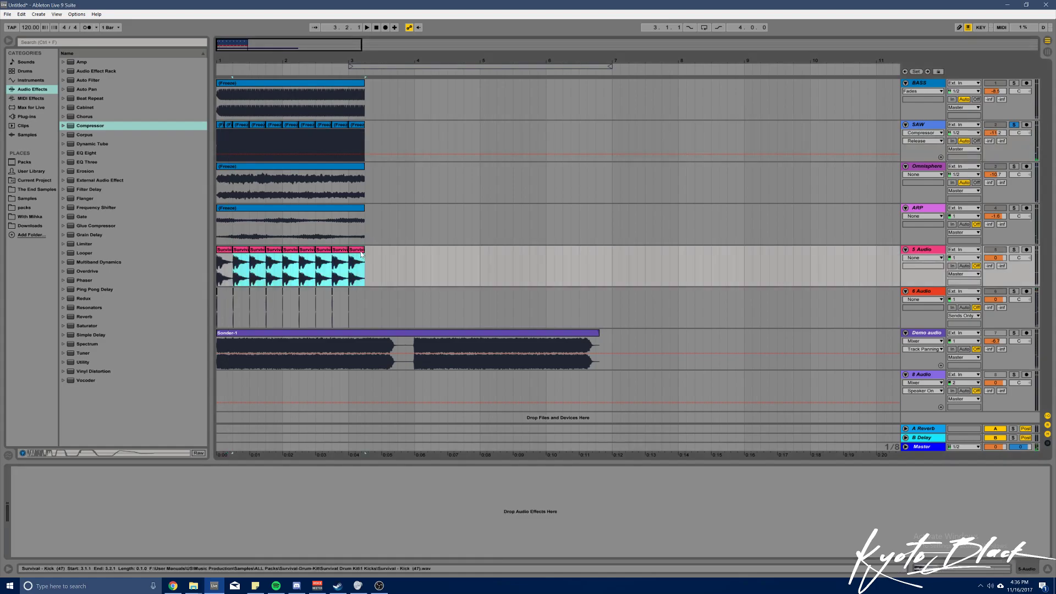
pyautogui.press('Delete')
pyautogui.moveTo(244, 267); pyautogui.dragTo(216, 262)
pyautogui.hotkey('ctrl', 'd')
pyautogui.hotkey('ctrl', 'd')
pyautogui.hotkey('ctrl', 'd')
pyautogui.hotkey('ctrl', 'd')
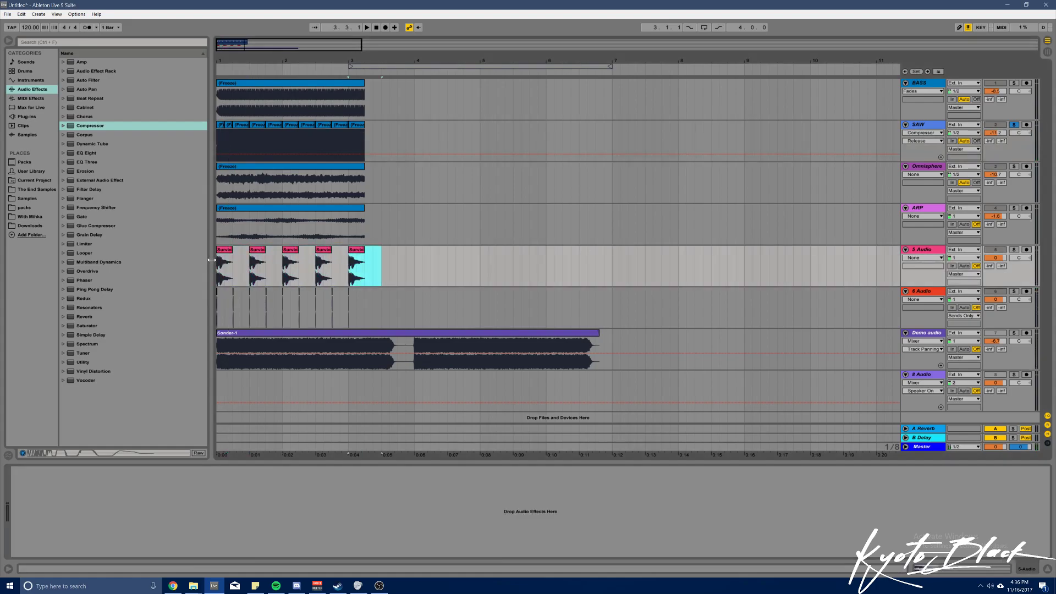
# Duplicate a two-beat section of the ghost track four times to match the thinned kicks, and start playback
pyautogui.moveTo(373, 312); pyautogui.dragTo(197, 299)
pyautogui.hotkey('ctrl', 'd')
pyautogui.hotkey('ctrl', 'd')
pyautogui.hotkey('ctrl', 'd')
pyautogui.hotkey('ctrl', 'd')
pyautogui.press('space')
# Audition the thinned pattern and set the tempo to 141 BPM
pyautogui.click(219, 265)
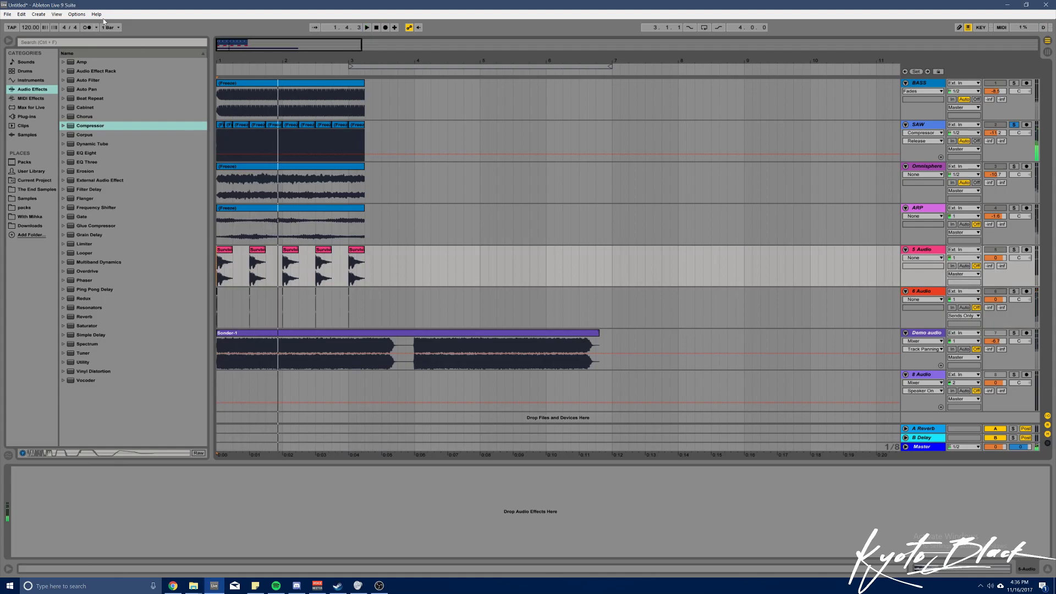
pyautogui.press('space')
pyautogui.press('space')
pyautogui.press('space')
pyautogui.moveTo(29, 27); pyautogui.dragTo(27, 7)
pyautogui.click(87, 28)
pyautogui.press('space')
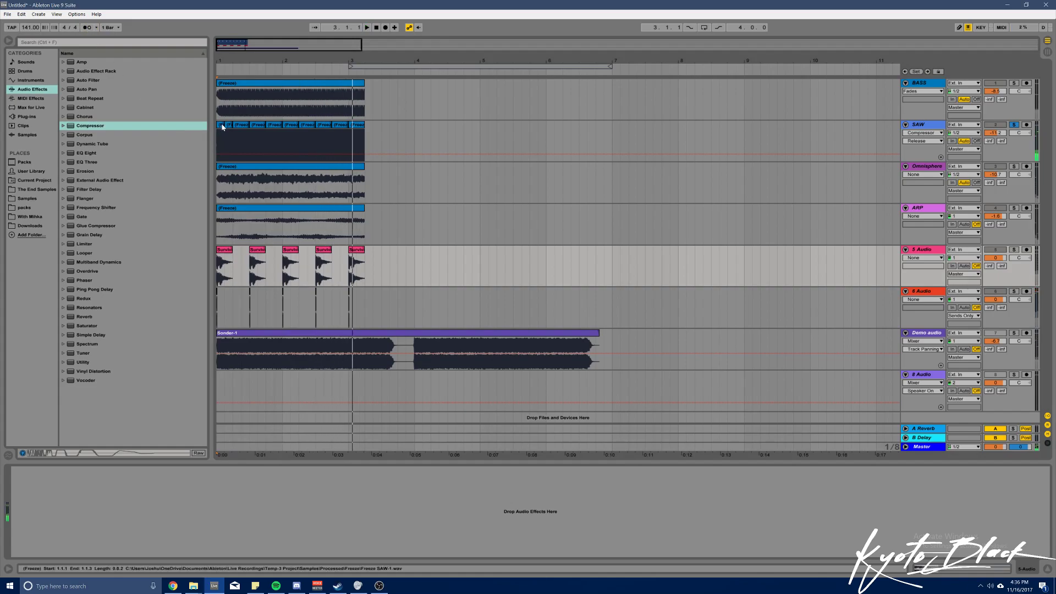
# Turn the SAW slices into one continuous clip from 1.1.1 to 3.2.1, and unsolo the SAW track during playback
pyautogui.click(221, 127)
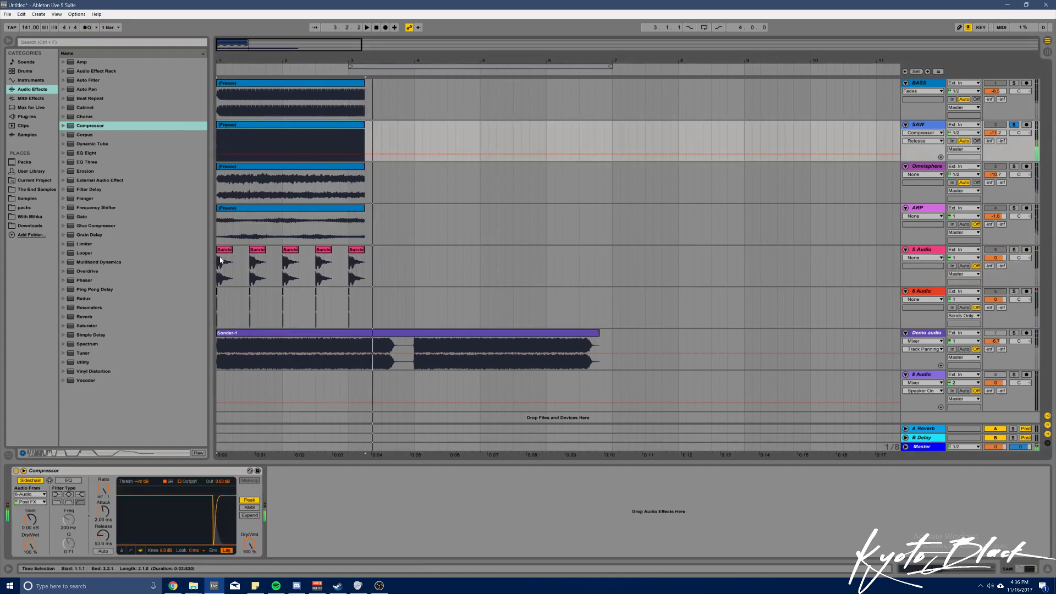
pyautogui.click(223, 261)
pyautogui.press('space')
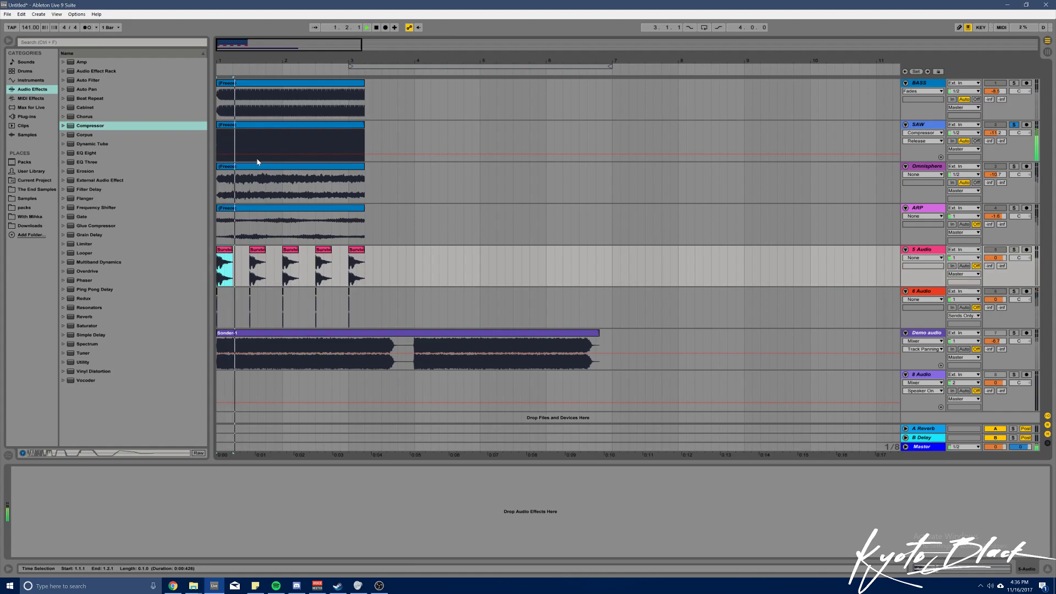
pyautogui.click(1013, 125)
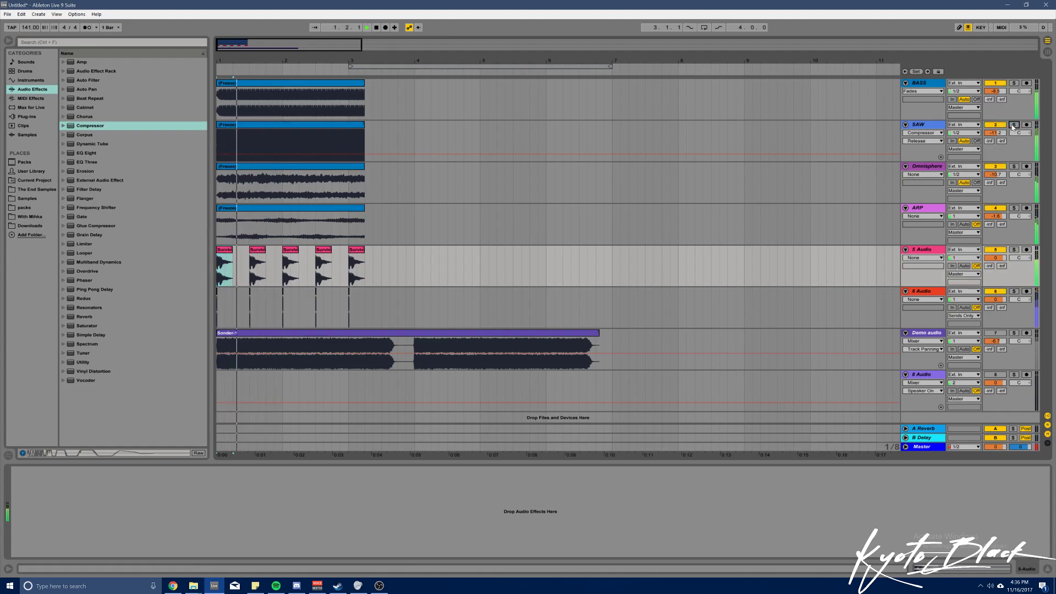
# Shorten the release of the SAW track's Compressor and replay the pattern with all tracks
pyautogui.click(273, 125)
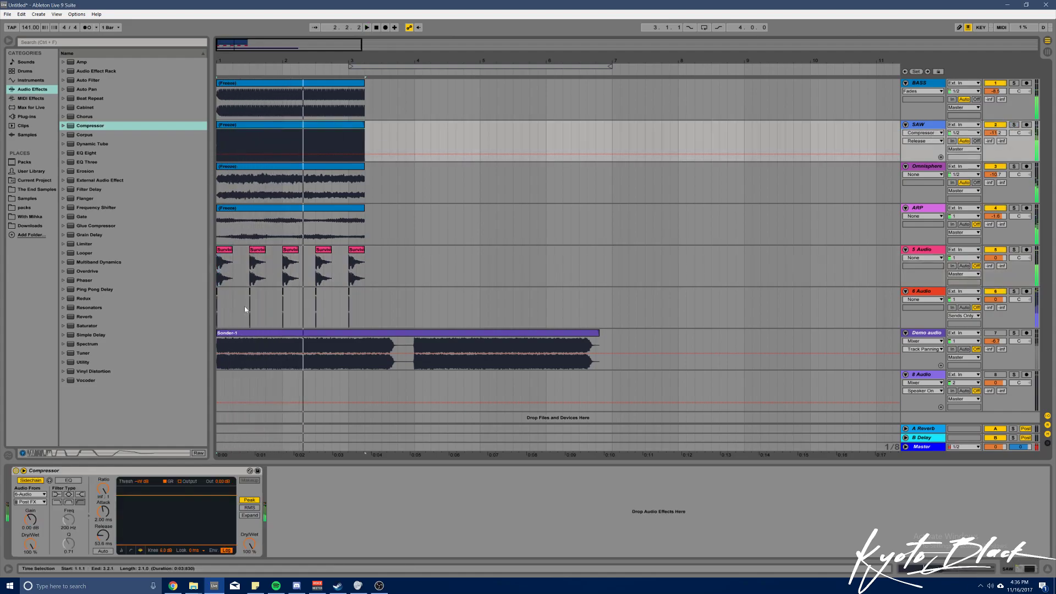
pyautogui.press('space')
pyautogui.moveTo(104, 536); pyautogui.dragTo(103, 541)
pyautogui.press('space')
pyautogui.press('space')
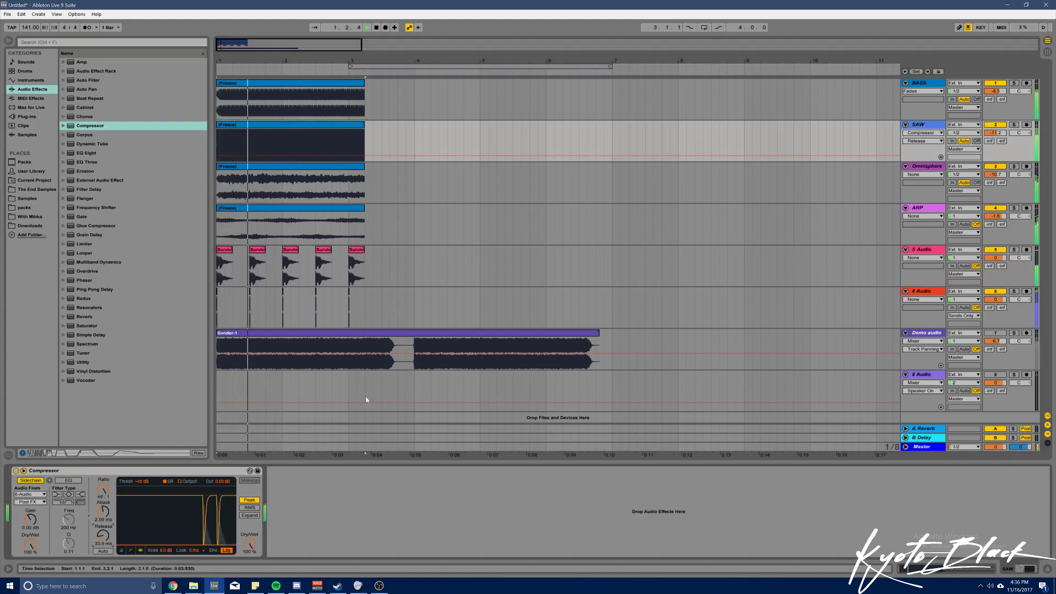
pyautogui.press('space')
pyautogui.press('space')
pyautogui.press('space')
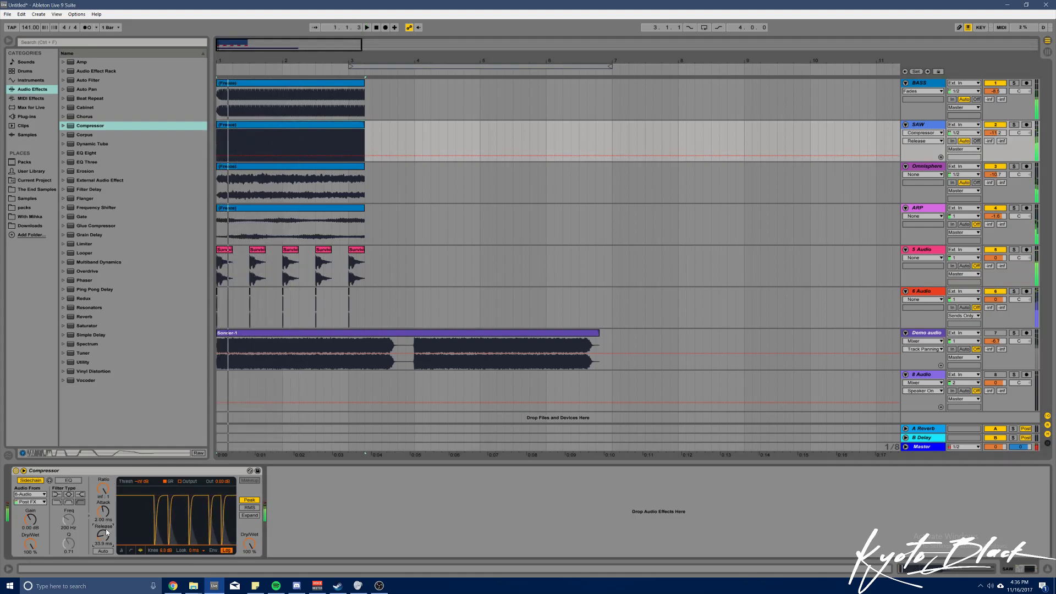
# Set the Compressor's release to about 63.2 ms while replaying the pattern
pyautogui.moveTo(106, 538); pyautogui.dragTo(105, 542)
pyautogui.press('space')
pyautogui.press('space')
pyautogui.press('space')
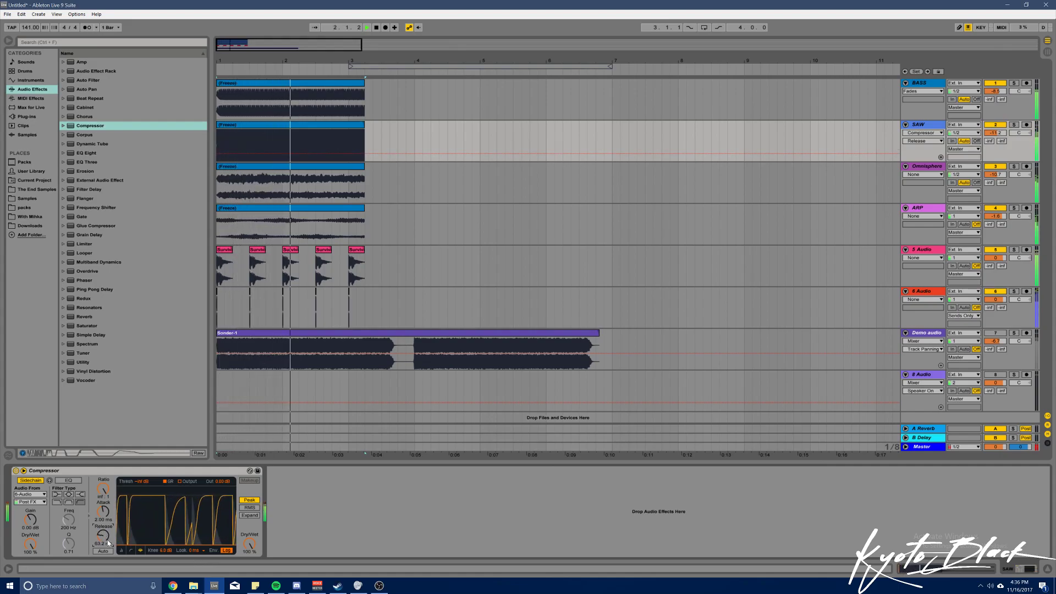
pyautogui.press('space')
pyautogui.press('space')
pyautogui.press('space')
# Delete the Compressor from the SAW track and split the SAW clip at every kick after the first
pyautogui.click(166, 470)
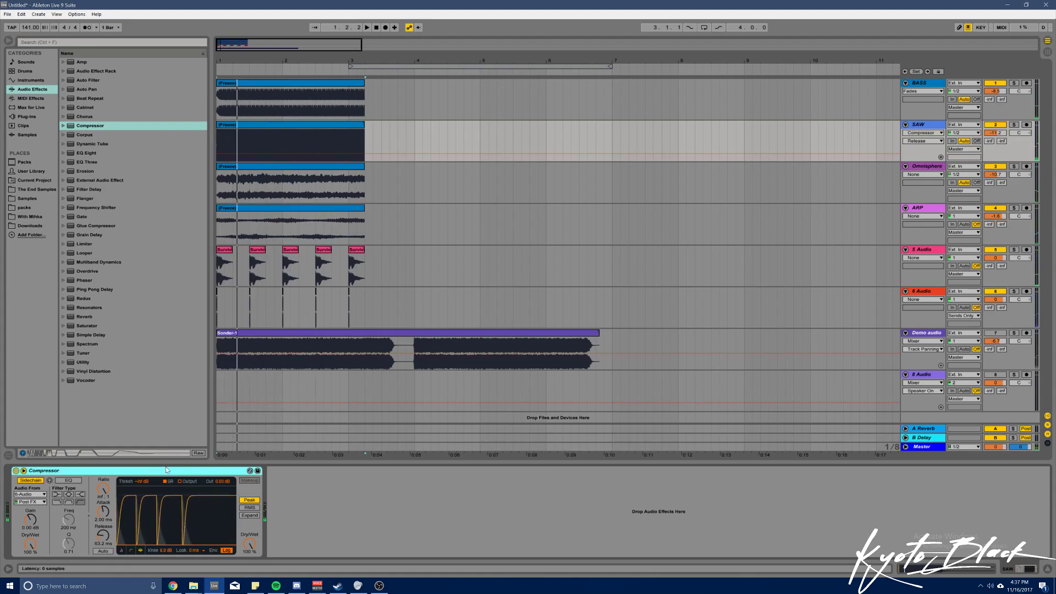
pyautogui.press('Delete')
pyautogui.moveTo(239, 47); pyautogui.dragTo(223, 93)
pyautogui.click(317, 159)
pyautogui.hotkey('ctrl', 'e')
pyautogui.click(361, 154)
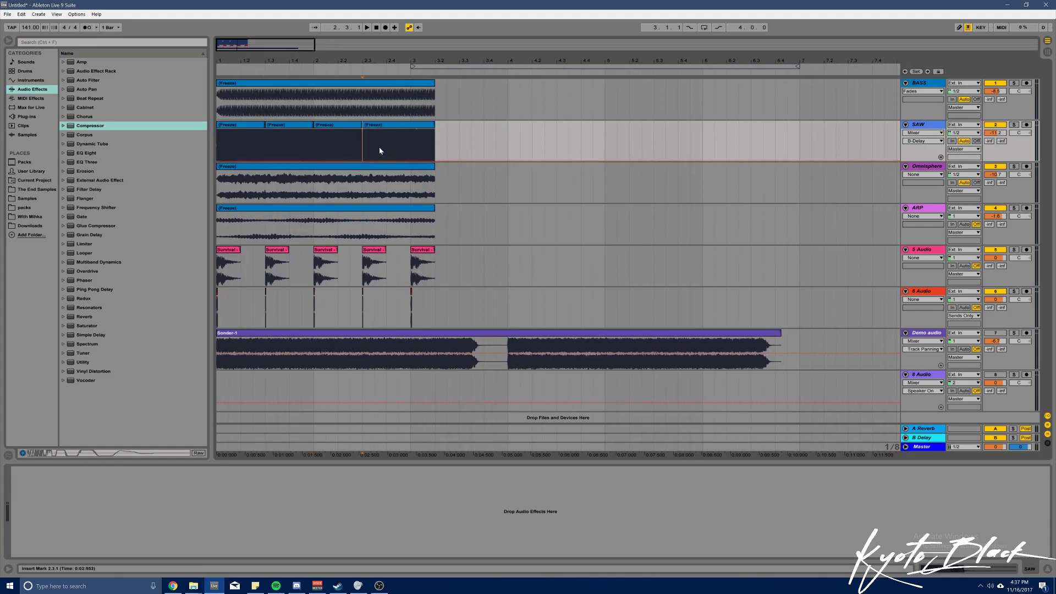
pyautogui.click(411, 149)
pyautogui.hotkey('ctrl', 'e')
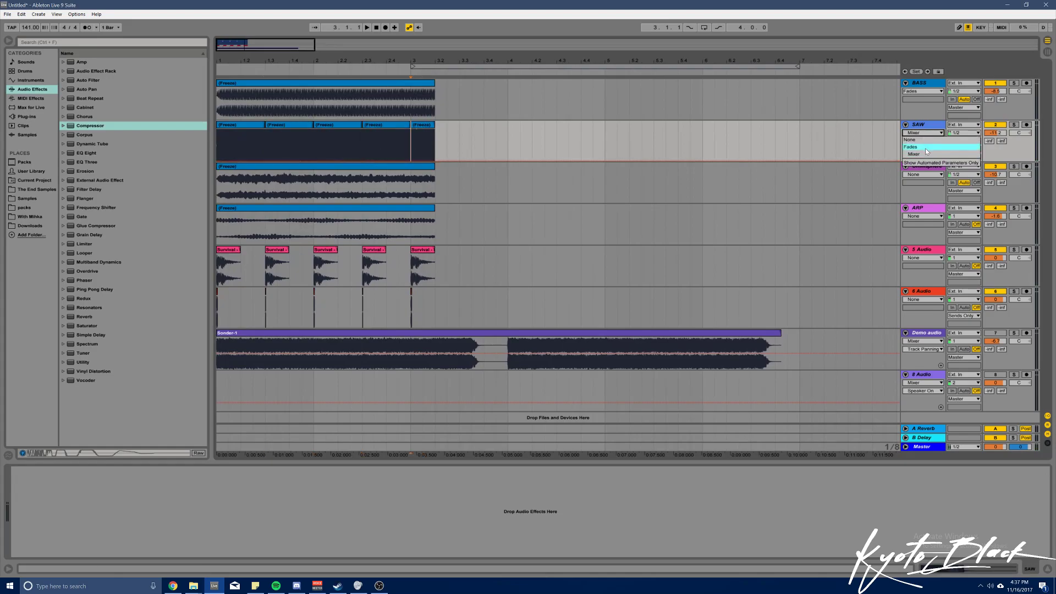
# Split the first SAW slice at 1.1.3, delete the part before the split, and play the result
pyautogui.click(245, 145)
pyautogui.click(228, 151)
pyautogui.hotkey('ctrl', 'e')
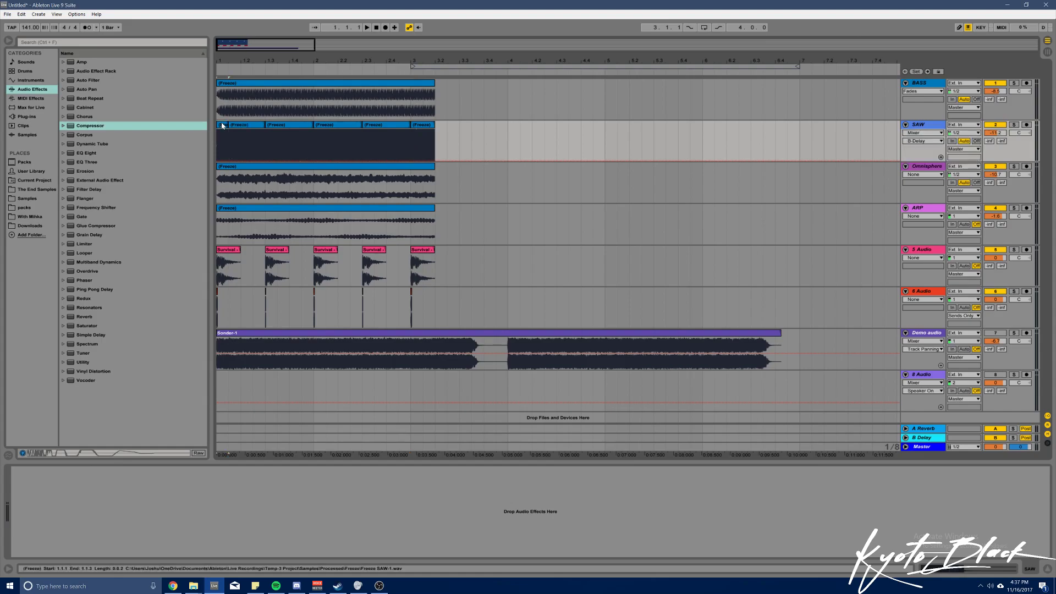
pyautogui.click(222, 126)
pyautogui.click(218, 176)
pyautogui.press('space')
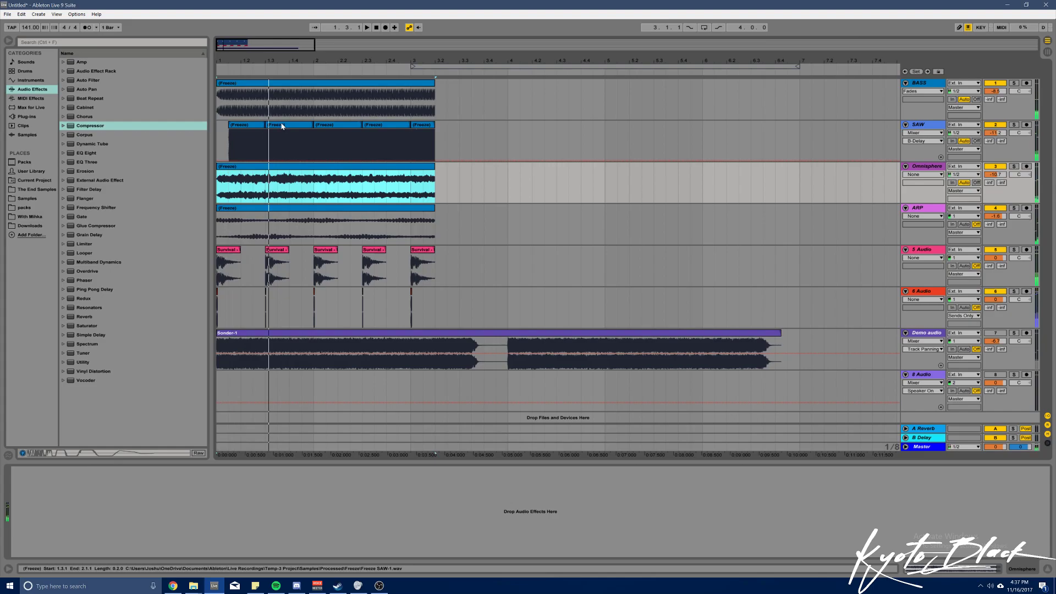
# Delete the SAW slices after the first and duplicate its two-beat section four times so a gap falls on every kick
pyautogui.click(283, 126)
pyautogui.press('Delete')
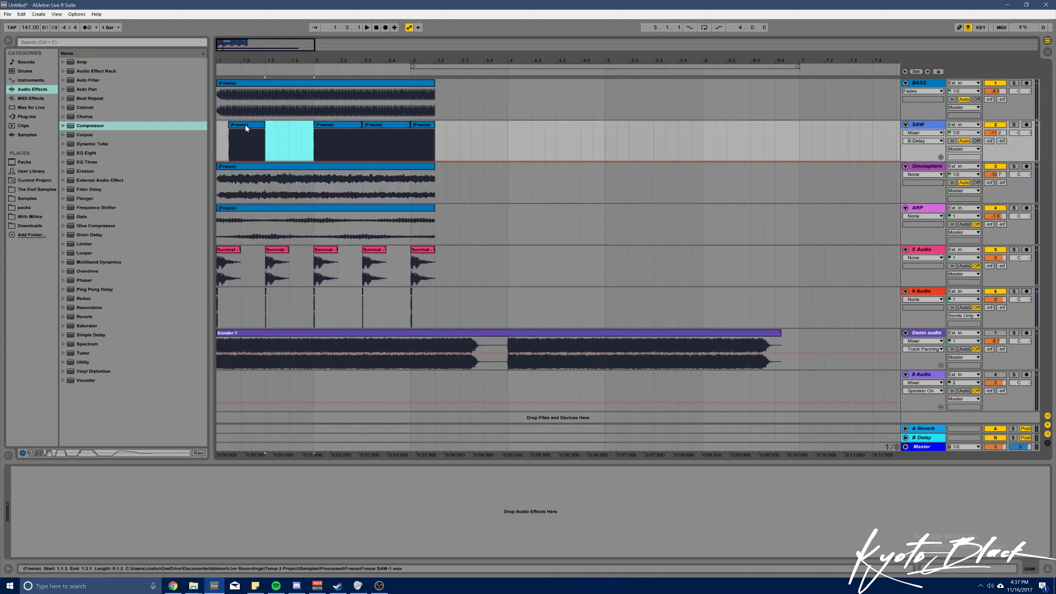
pyautogui.moveTo(263, 140); pyautogui.dragTo(194, 141)
pyautogui.hotkey('ctrl', 'd')
pyautogui.hotkey('ctrl', 'd')
pyautogui.hotkey('ctrl', 'd')
pyautogui.moveTo(455, 143); pyautogui.dragTo(209, 142)
pyautogui.press('Delete')
pyautogui.hotkey('ctrl', 'd')
pyautogui.hotkey('ctrl', 'd')
pyautogui.hotkey('ctrl', 'd')
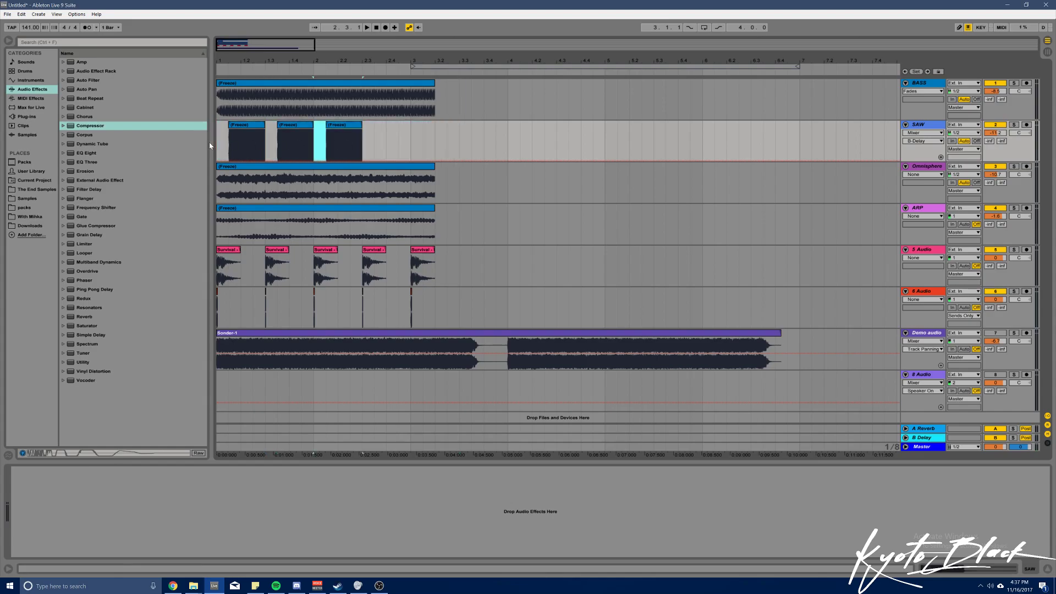
pyautogui.hotkey('ctrl', 'd')
# Play the gapped SAW pattern, and extend the first slice's start slightly earlier to narrow its gap on a finer grid
pyautogui.click(217, 147)
pyautogui.press('space')
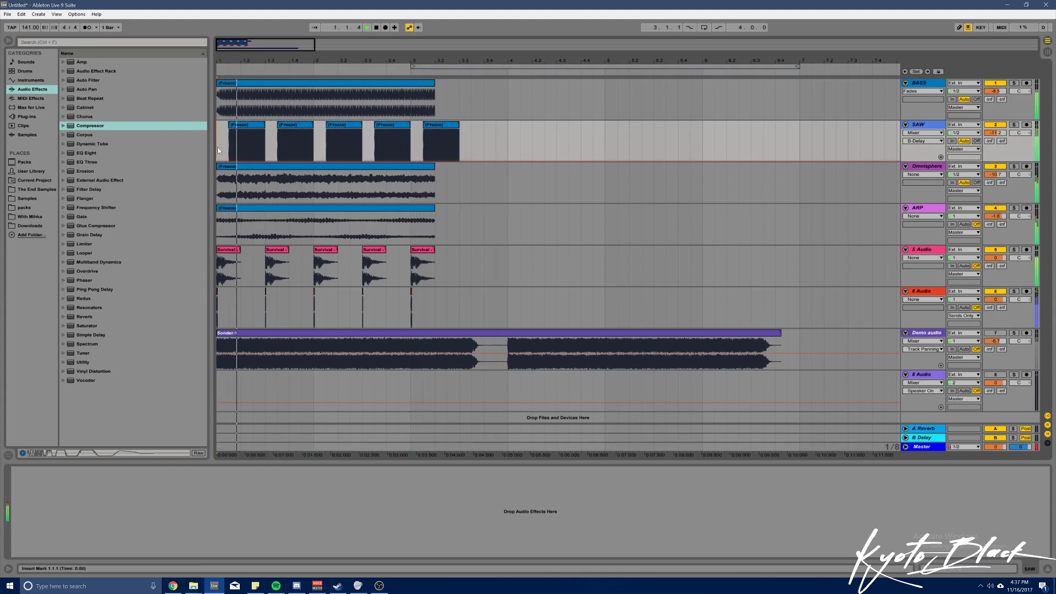
pyautogui.press('+')
pyautogui.moveTo(225, 52); pyautogui.dragTo(225, 70)
pyautogui.moveTo(254, 125); pyautogui.dragTo(215, 139)
pyautogui.press('space')
pyautogui.press('space')
pyautogui.press('space')
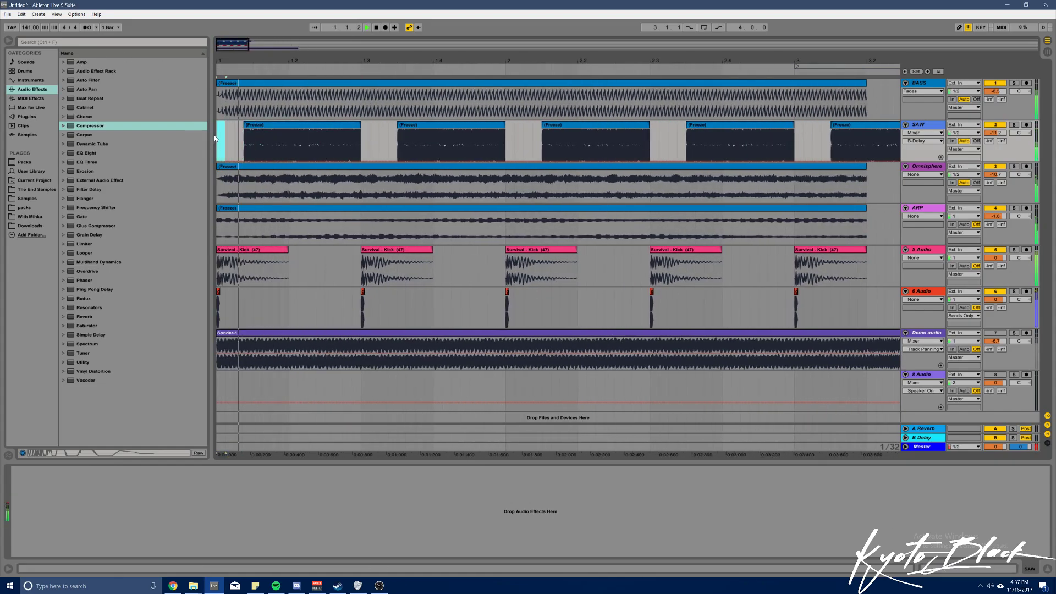
# Show the fades on the SAW track, add a short fade-in to the first SAW slice, and play it back
pyautogui.press('space')
pyautogui.press('space')
pyautogui.press('space')
pyautogui.click(922, 133)
pyautogui.click(917, 150)
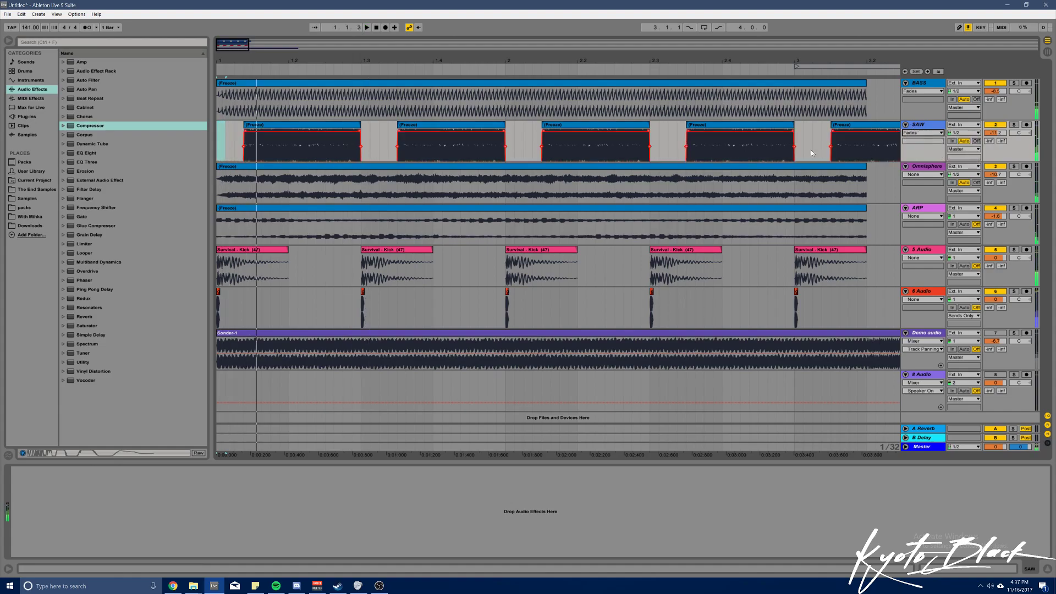
pyautogui.moveTo(245, 131); pyautogui.dragTo(258, 132)
pyautogui.press('space')
pyautogui.press('space')
pyautogui.press('space')
pyautogui.press('space')
pyautogui.press('space')
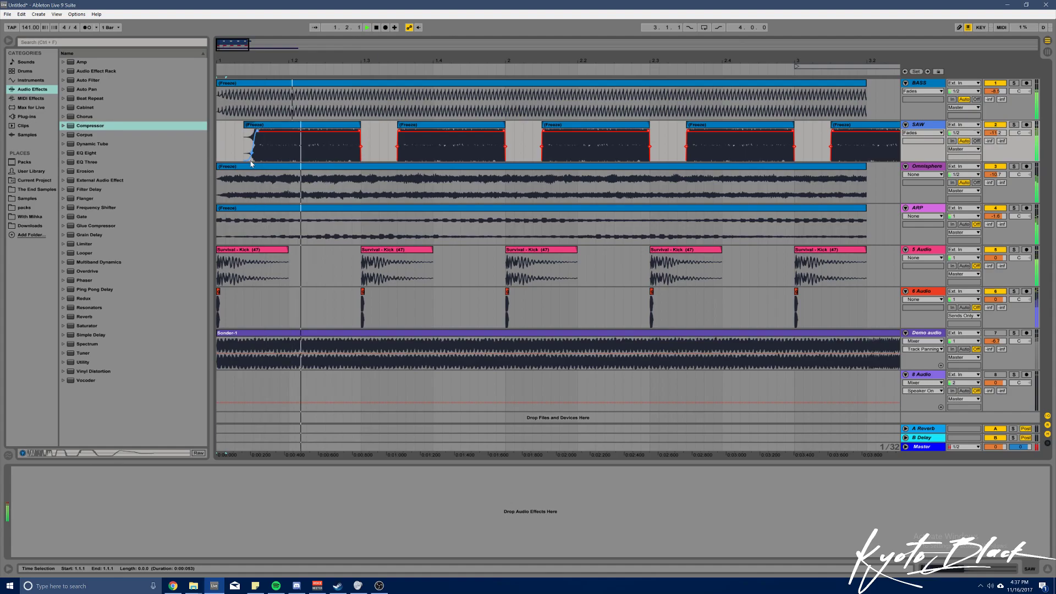
# Duplicate the first two-beat SAW section with its fade four times, and trim the last slice to end at 3.2.1
pyautogui.moveTo(219, 132); pyautogui.dragTo(359, 157)
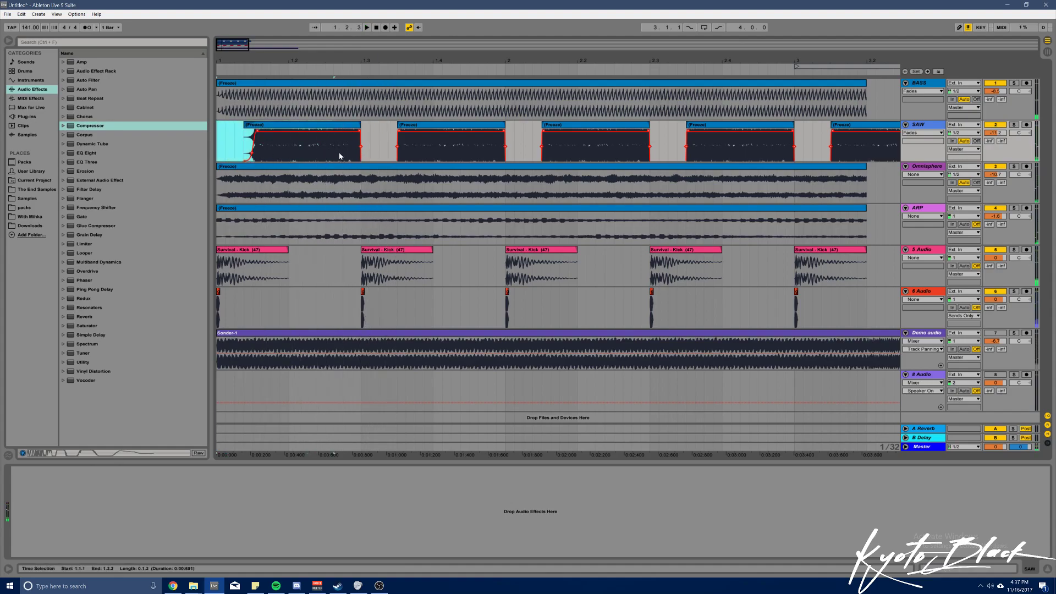
pyautogui.hotkey('ctrl', 'd')
pyautogui.hotkey('ctrl', 'd')
pyautogui.hotkey('ctrl', 'd')
pyautogui.hotkey('ctrl', 'd')
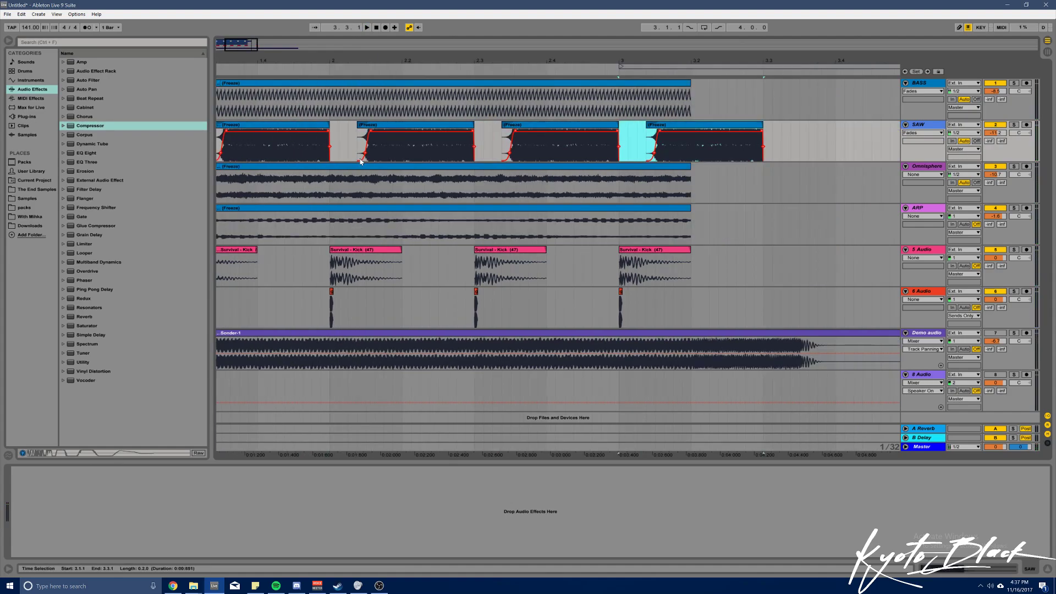
pyautogui.moveTo(765, 129); pyautogui.dragTo(692, 126)
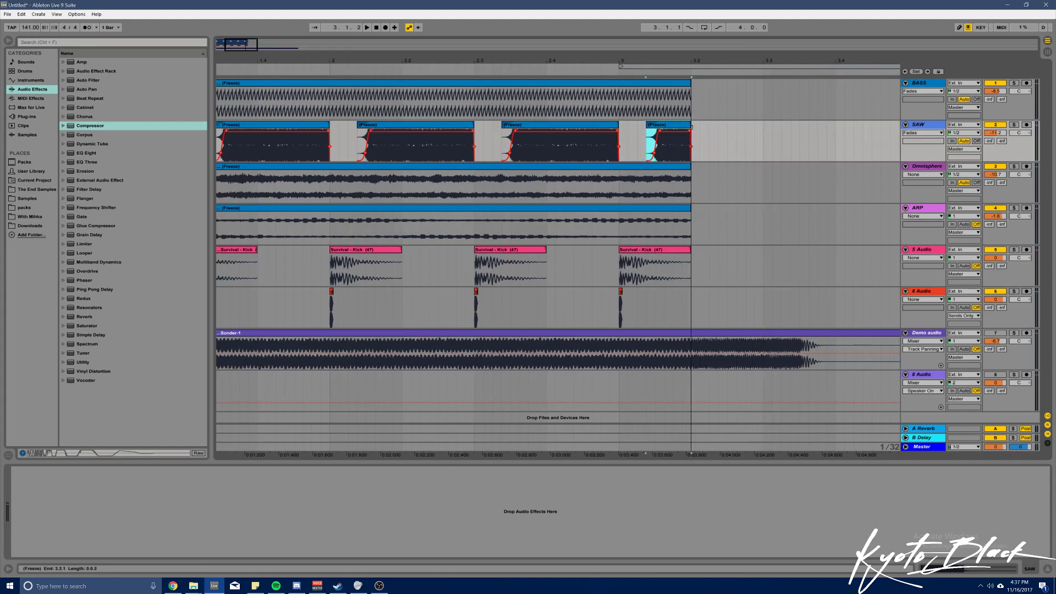
# Solo the BASS track and add a Compressor with its sidechain input taken from 6-Audio
pyautogui.moveTo(261, 43); pyautogui.dragTo(192, 1)
pyautogui.click(248, 84)
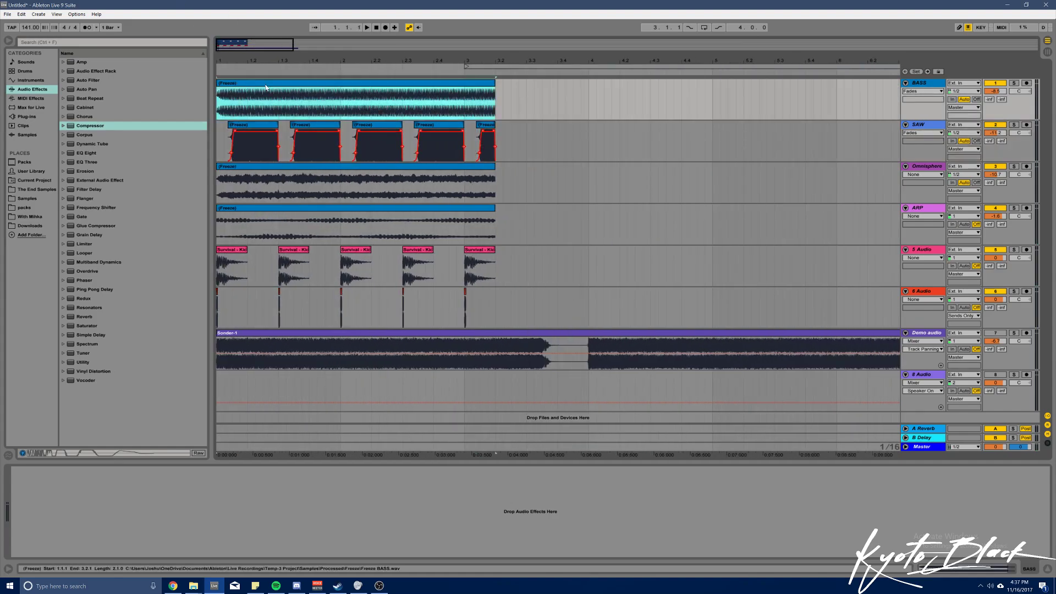
pyautogui.click(1008, 83)
pyautogui.press('space')
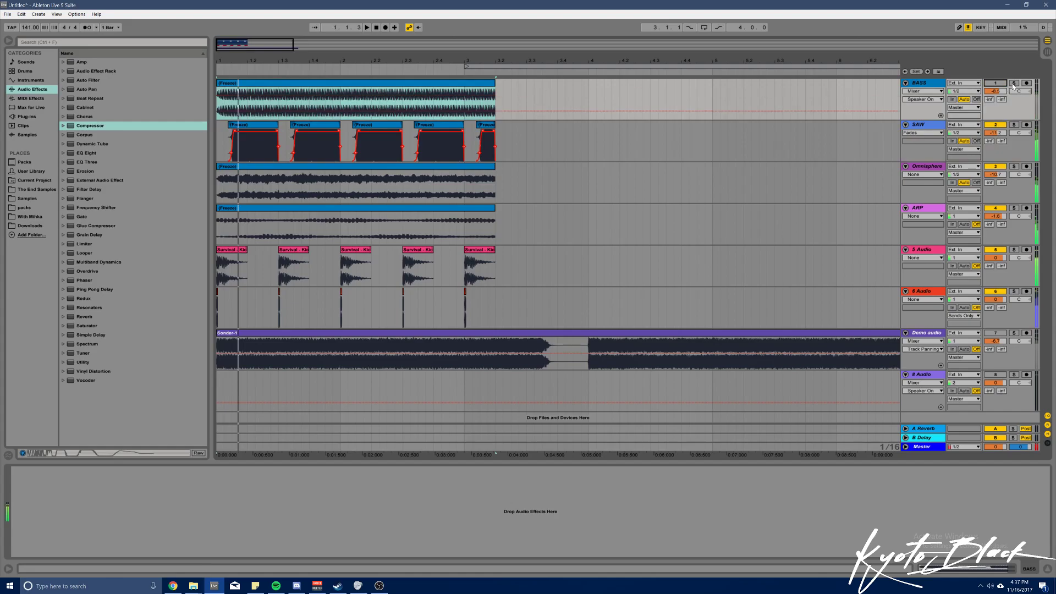
pyautogui.moveTo(89, 125); pyautogui.dragTo(72, 481)
pyautogui.click(24, 471)
pyautogui.click(29, 494)
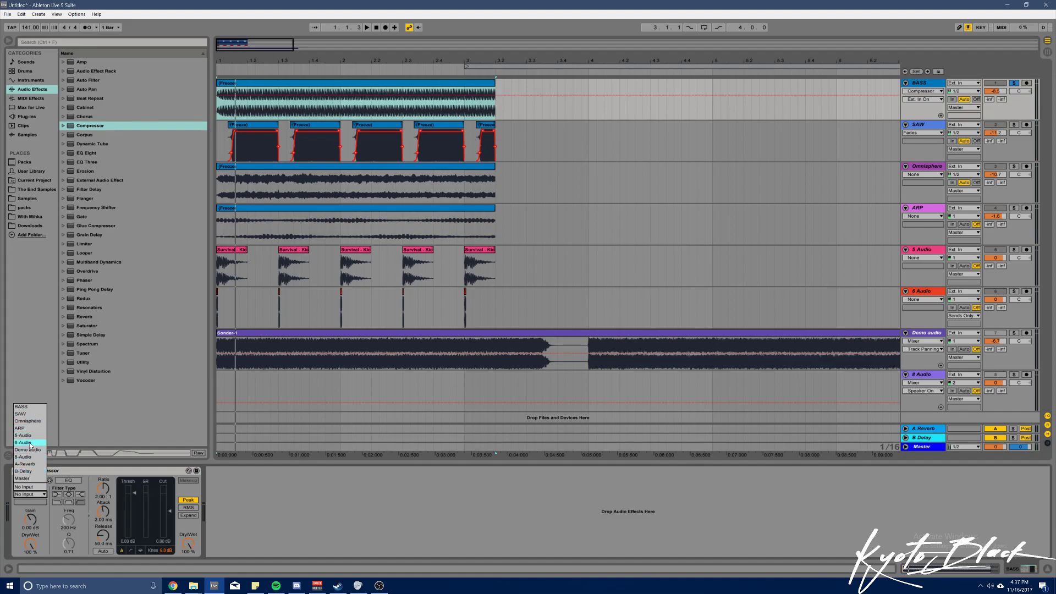
pyautogui.click(30, 444)
# Set the BASS Compressor's ratio to inf:1, lower its threshold, set lookahead to 10 ms and lengthen the release to about 58 ms
pyautogui.moveTo(101, 487); pyautogui.dragTo(101, 440)
pyautogui.press('space')
pyautogui.moveTo(135, 493); pyautogui.dragTo(134, 527)
pyautogui.click(141, 550)
pyautogui.click(195, 550)
pyautogui.click(194, 565)
pyautogui.click(195, 550)
pyautogui.click(198, 572)
pyautogui.moveTo(102, 535); pyautogui.dragTo(131, 543)
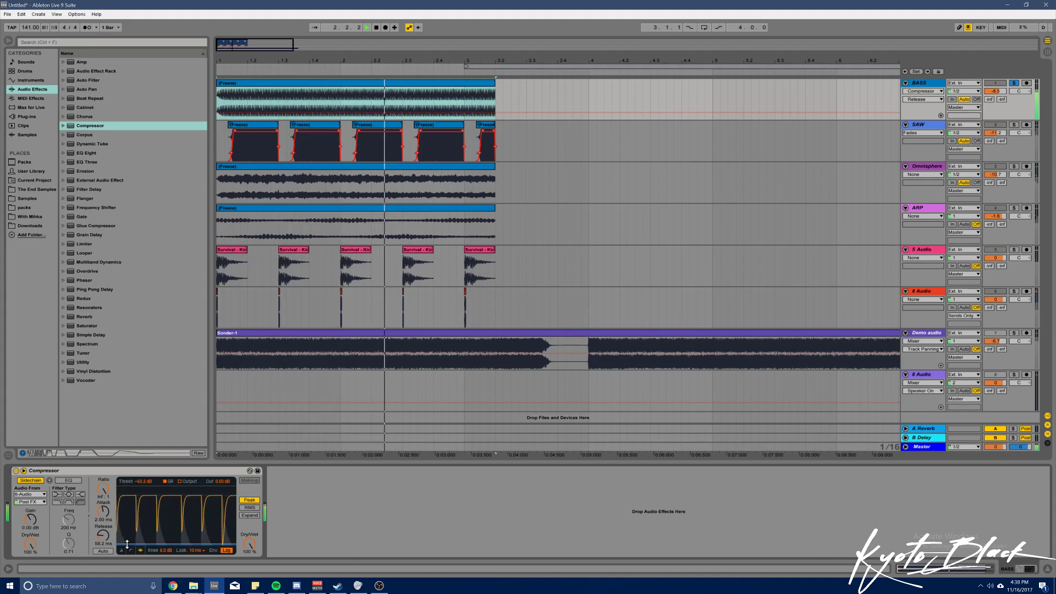
# Copy the BASS Compressor onto the ARP and Omnisphere tracks, then unsolo BASS during playback
pyautogui.click(136, 471)
pyautogui.click(307, 228)
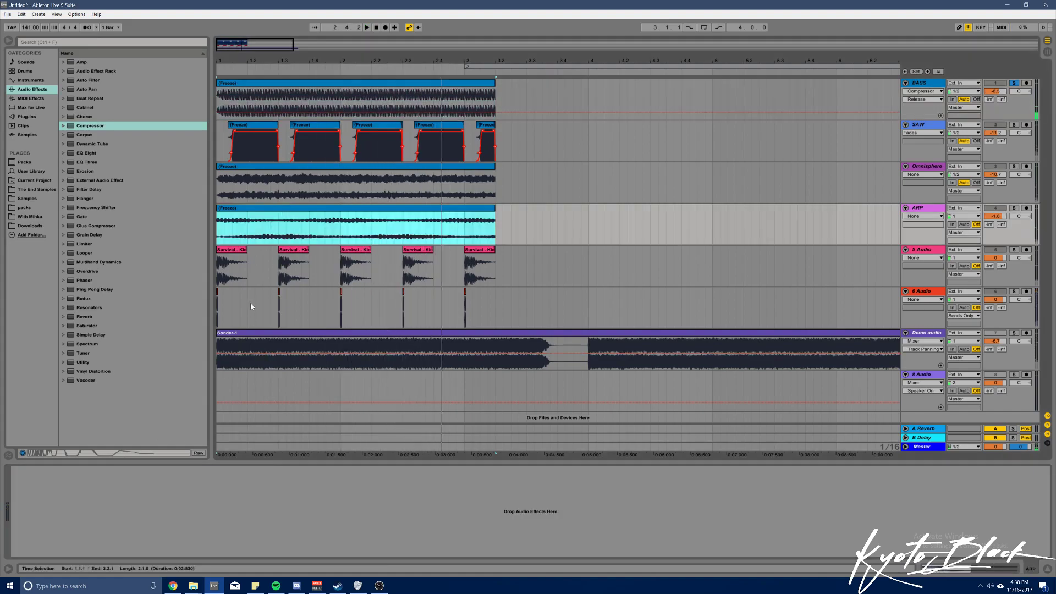
pyautogui.hotkey('ctrl', 'v')
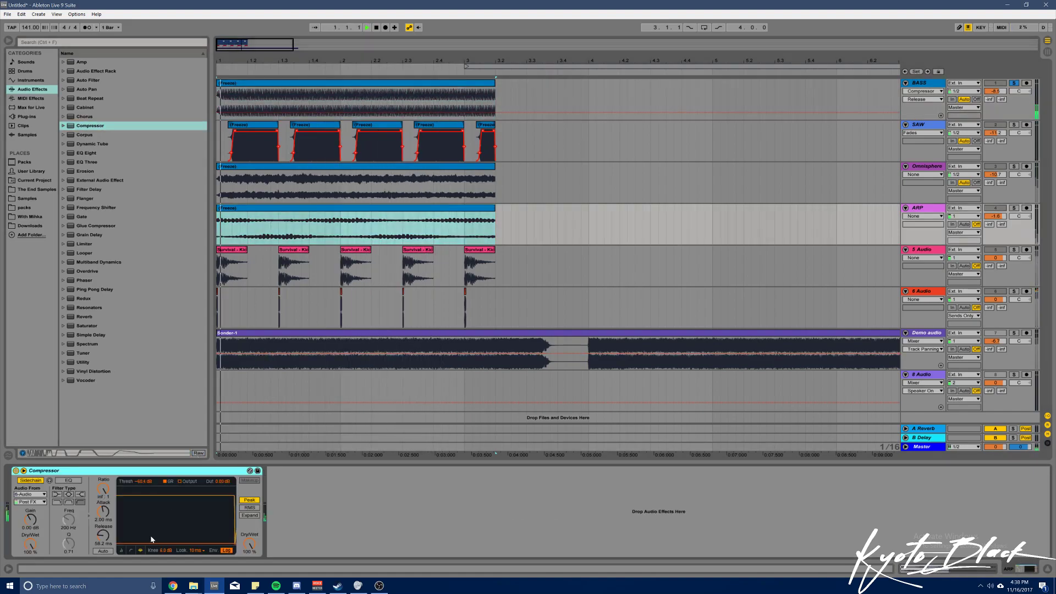
pyautogui.click(224, 176)
pyautogui.press('space')
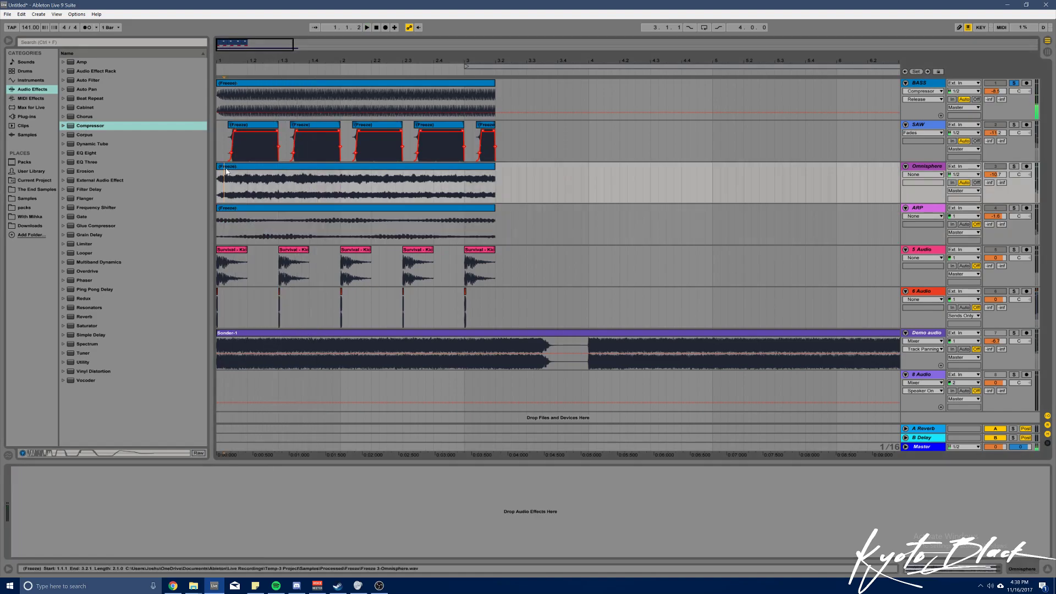
pyautogui.hotkey('ctrl', 'v')
pyautogui.press('space')
pyautogui.click(1014, 83)
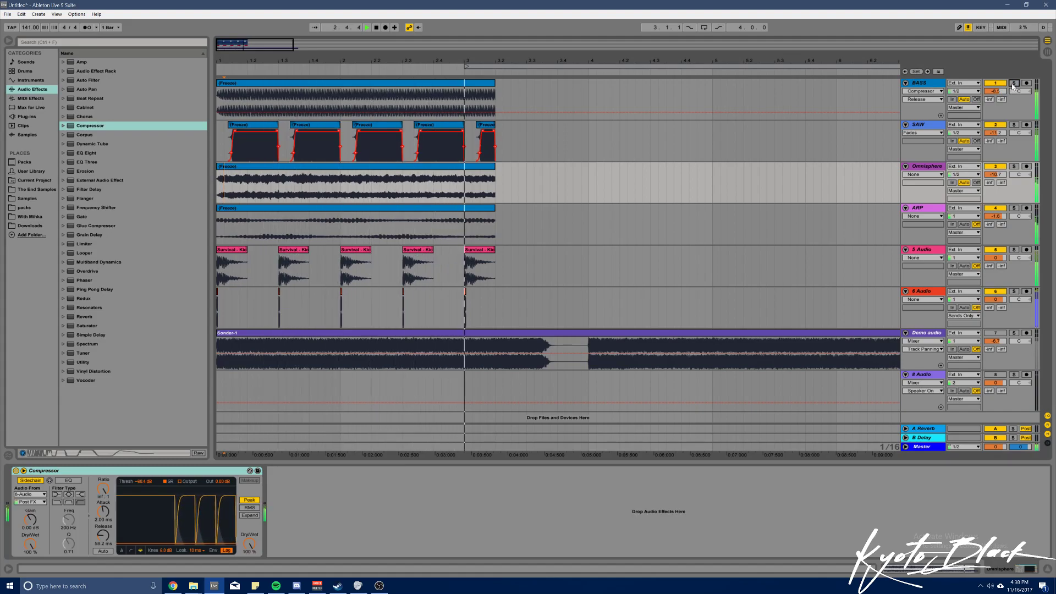
# Insert a new audio track below the kick track
pyautogui.rightClick(926, 251)
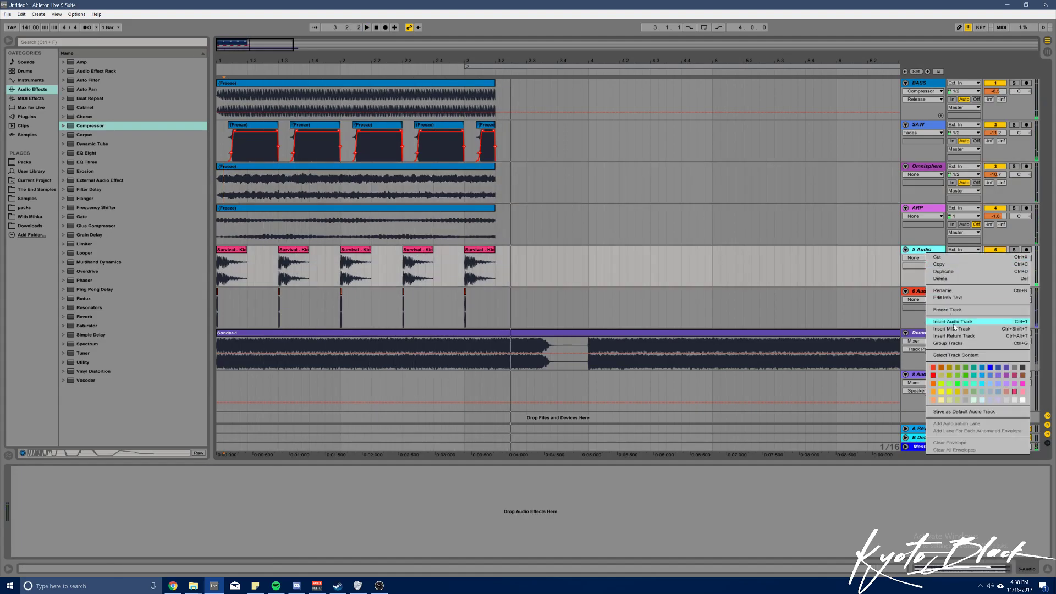
pyautogui.click(957, 321)
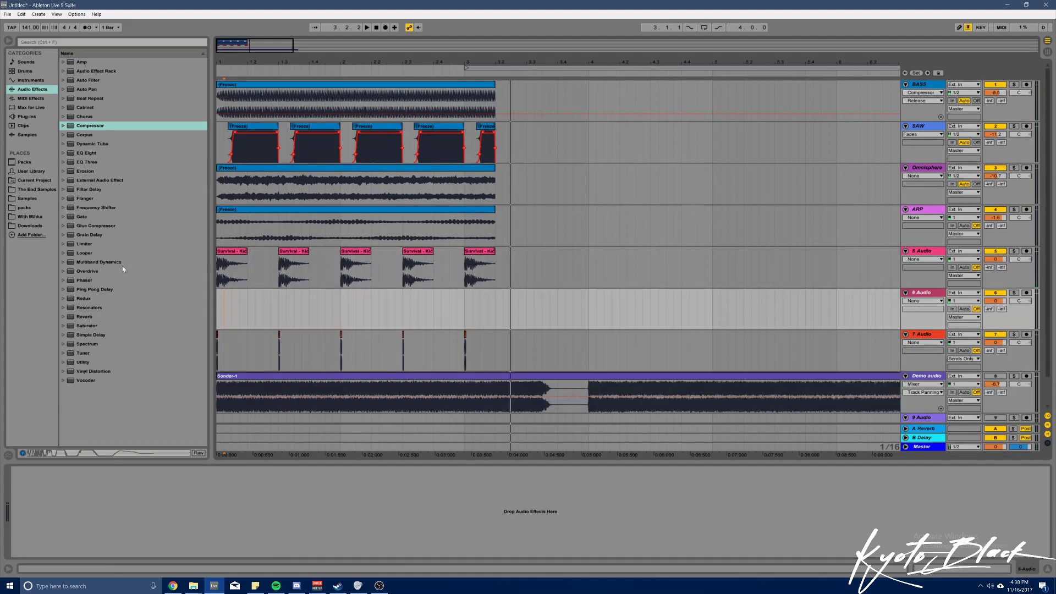
pyautogui.click(243, 131)
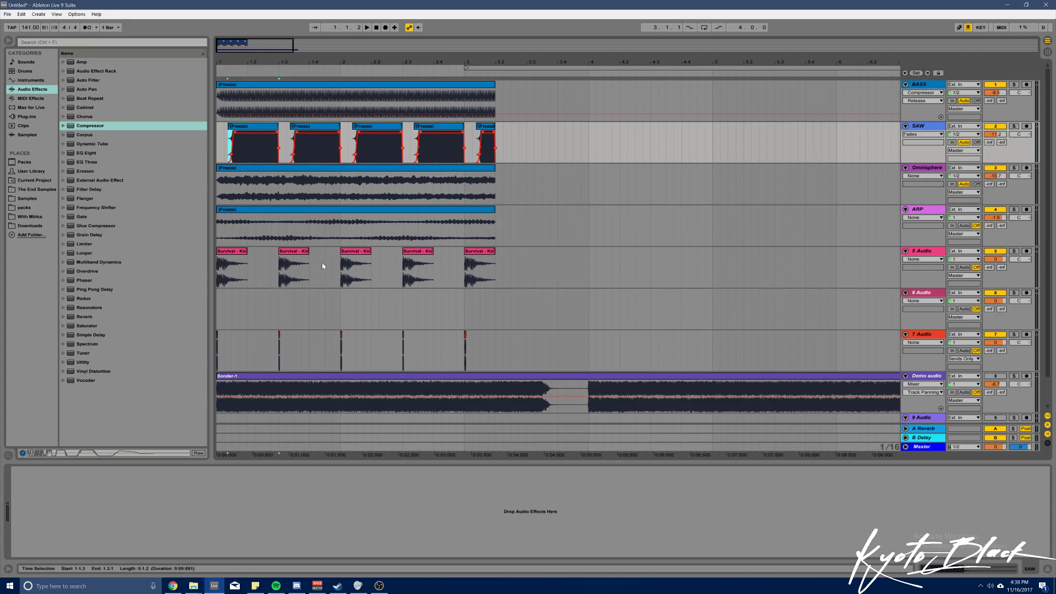
# Search the Samples folder for "surviva"
pyautogui.click(19, 200)
pyautogui.click(116, 271)
pyautogui.click(133, 345)
pyautogui.click(129, 372)
pyautogui.click(67, 52)
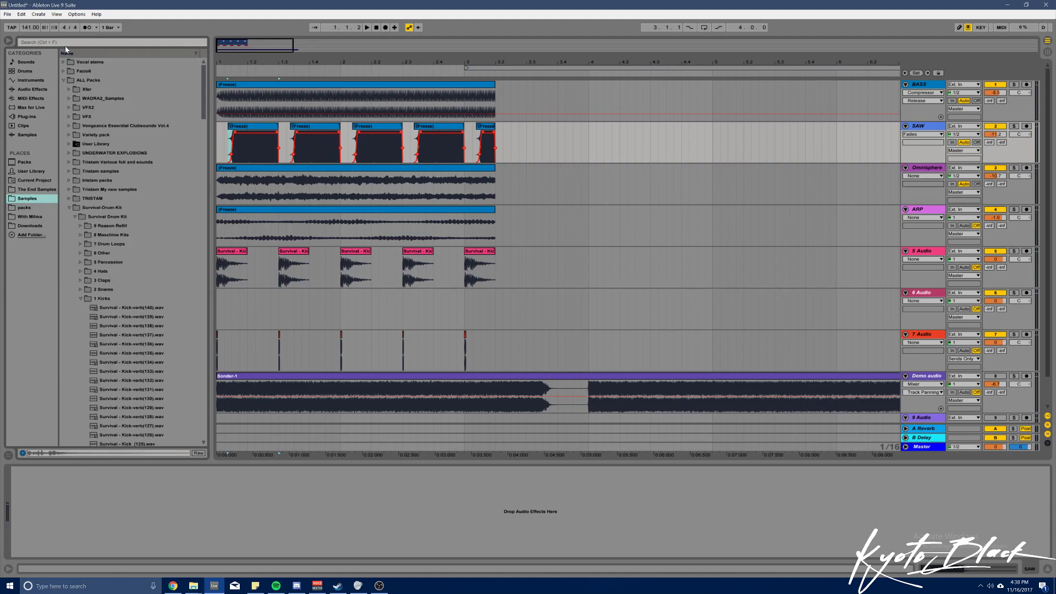
pyautogui.click(50, 45)
pyautogui.write('surviva')
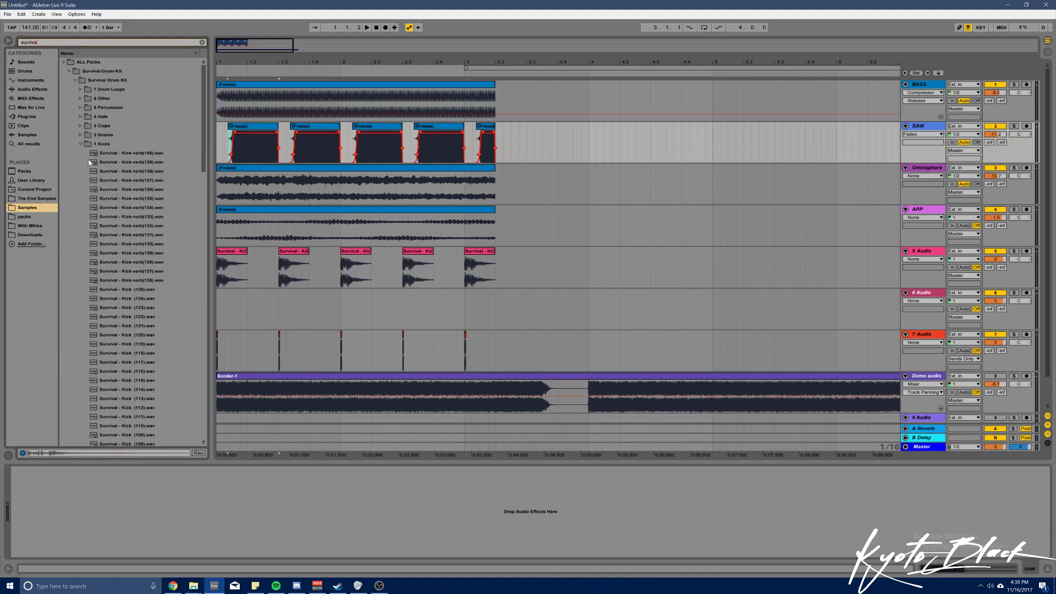
# Audition the snare samples in the Survival Drum Kit's 2 Snares folder
pyautogui.click(81, 144)
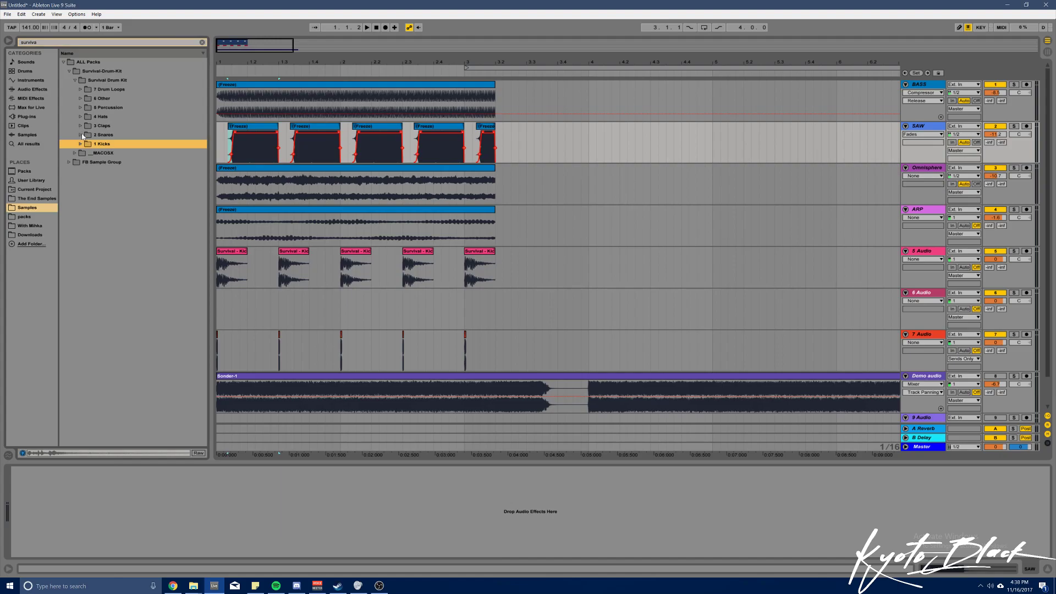
pyautogui.click(82, 133)
pyautogui.click(127, 198)
pyautogui.click(142, 325)
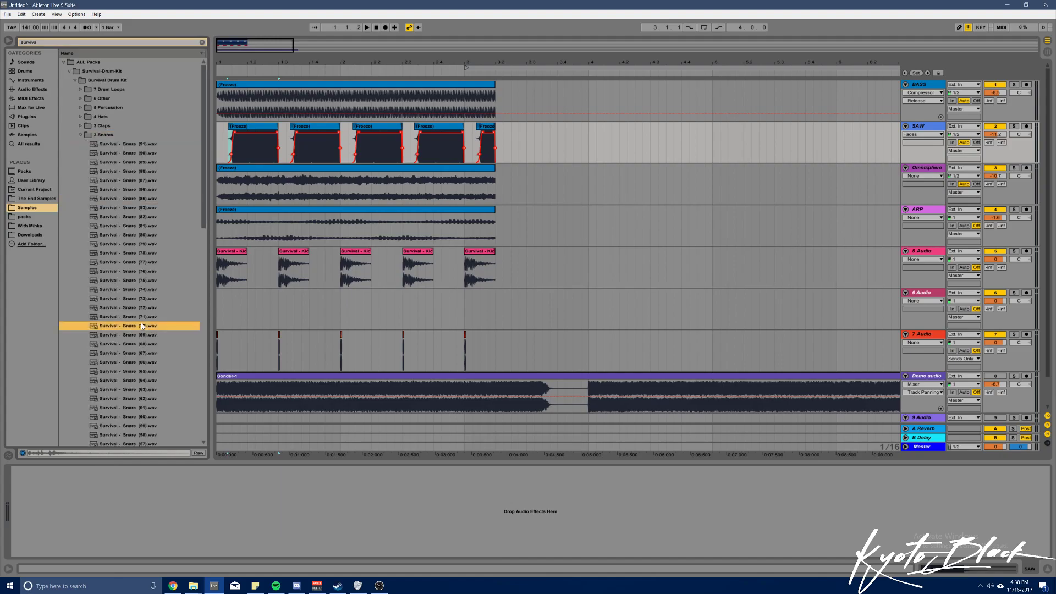
pyautogui.press('Down')
pyautogui.press('Down')
pyautogui.press('Down')
pyautogui.press('Down')
pyautogui.press('Down')
pyautogui.press('Down')
pyautogui.press('Down')
pyautogui.press('Down')
pyautogui.press('Down')
pyautogui.press('Down')
pyautogui.press('Down')
pyautogui.press('Down')
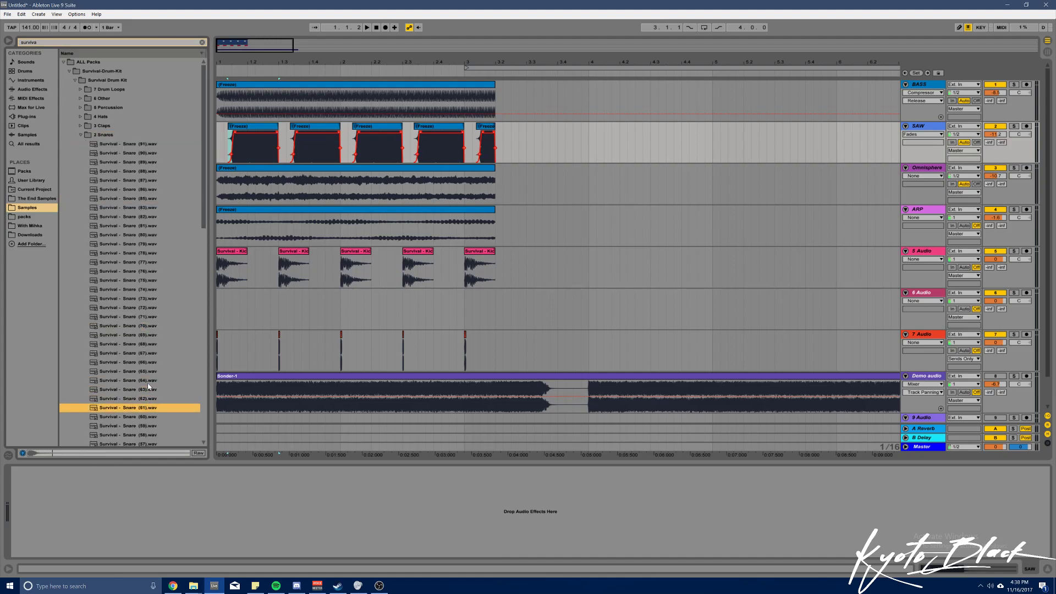
pyautogui.press('Down')
pyautogui.press('Down')
pyautogui.press('Down')
pyautogui.press('Down')
pyautogui.press('Down')
pyautogui.press('Down')
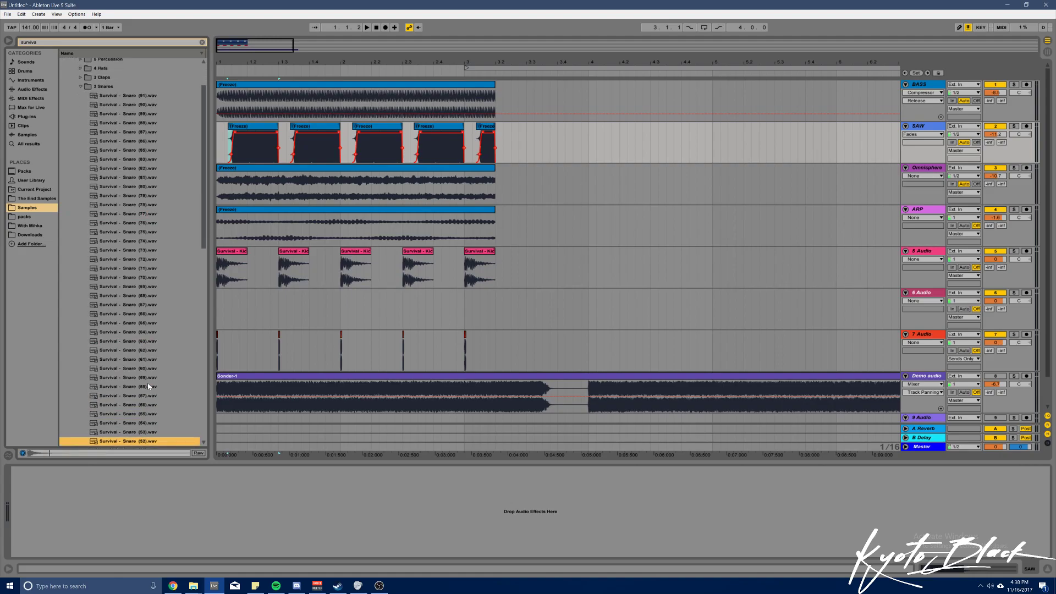
pyautogui.press('Down')
pyautogui.press('Down')
pyautogui.press('Down')
pyautogui.press('Down')
pyautogui.press('Down')
pyautogui.press('Down')
pyautogui.press('Down')
pyautogui.press('Down')
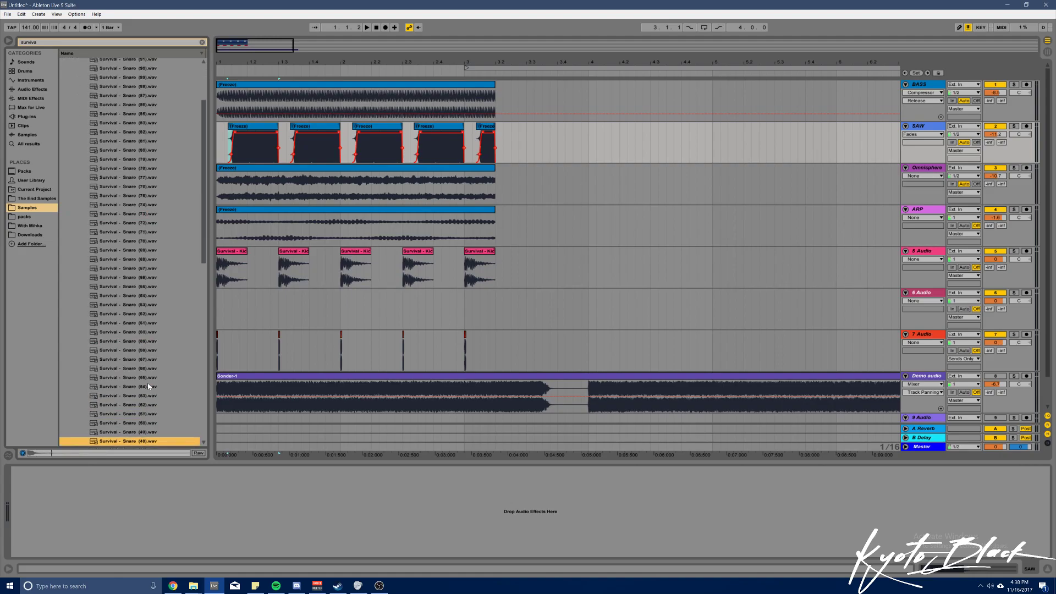
# Audition the clap samples in the Survival Drum Kit's 3 Claps folder
pyautogui.moveTo(199, 233); pyautogui.dragTo(201, 149)
pyautogui.click(80, 126)
pyautogui.click(138, 244)
pyautogui.press('Down')
pyautogui.press('Down')
pyautogui.press('Down')
pyautogui.press('Down')
pyautogui.press('Down')
pyautogui.press('Down')
pyautogui.press('Down')
pyautogui.press('Down')
pyautogui.moveTo(204, 197); pyautogui.dragTo(204, 372)
pyautogui.click(166, 363)
pyautogui.press('Down')
pyautogui.press('Down')
pyautogui.press('Down')
pyautogui.press('Down')
pyautogui.press('Down')
pyautogui.press('Down')
pyautogui.press('Down')
pyautogui.press('Down')
pyautogui.press('Down')
pyautogui.press('Down')
pyautogui.press('Down')
pyautogui.press('Down')
pyautogui.press('Down')
pyautogui.press('Down')
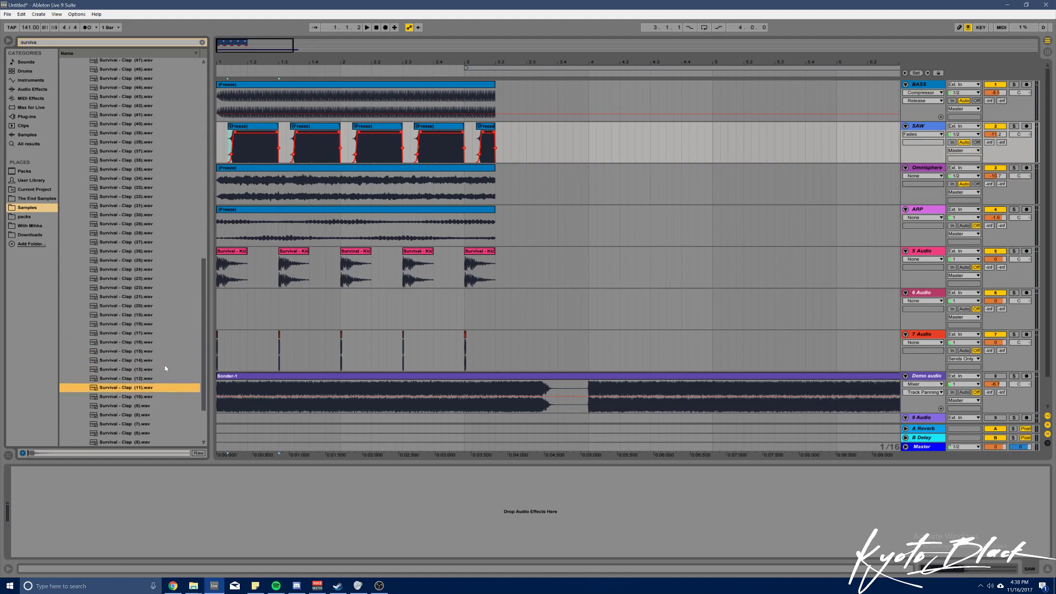
# Choose Survival - Clap (29) from the claps and place it at 1.3.1 on the new audio track
pyautogui.scroll(-1, 165, 368)
pyautogui.click(142, 305)
pyautogui.press('Up')
pyautogui.press('Up')
pyautogui.press('Up')
pyautogui.press('Up')
pyautogui.press('Up')
pyautogui.press('Up')
pyautogui.press('Up')
pyautogui.press('Up')
pyautogui.press('Up')
pyautogui.press('Up')
pyautogui.press('Up')
pyautogui.press('Up')
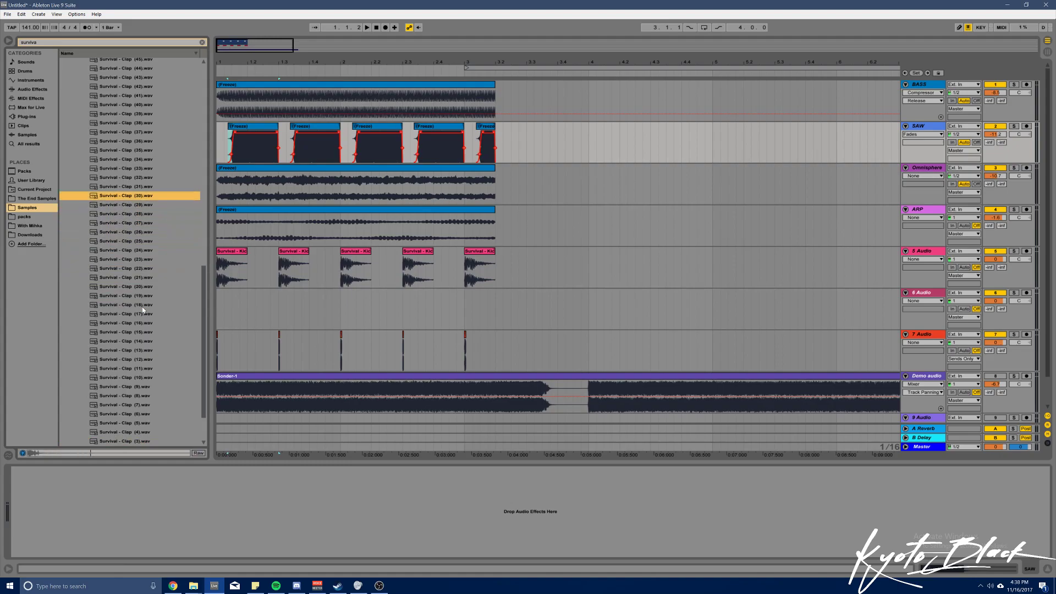
pyautogui.press('Down')
pyautogui.moveTo(132, 206); pyautogui.dragTo(332, 306)
# Duplicate the clap one bar later, and delete the surplus clap at 3.1.1
pyautogui.hotkey('ctrl', 'd')
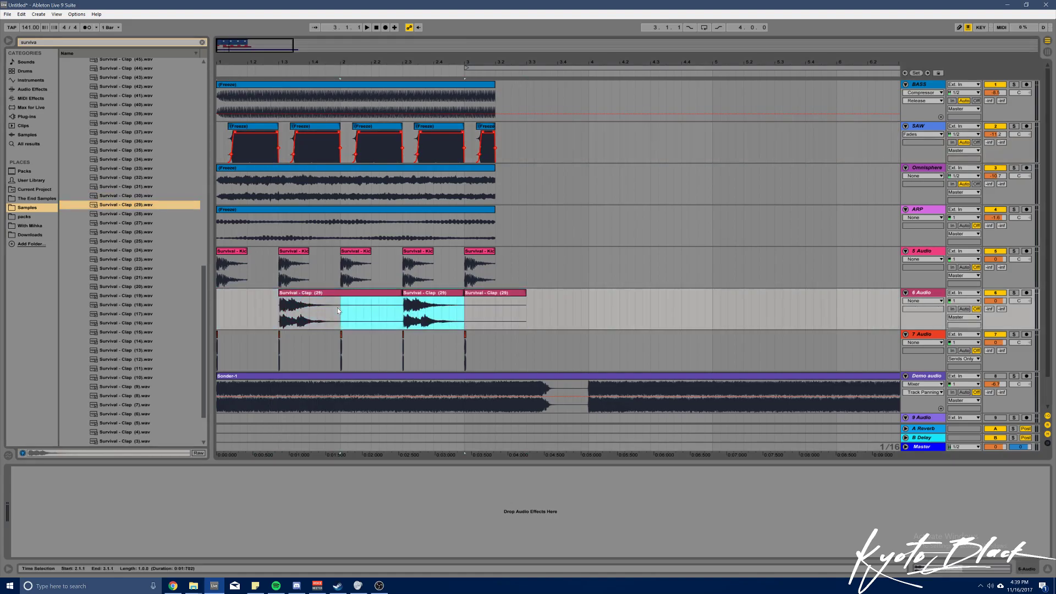
pyautogui.click(515, 291)
pyautogui.press('Delete')
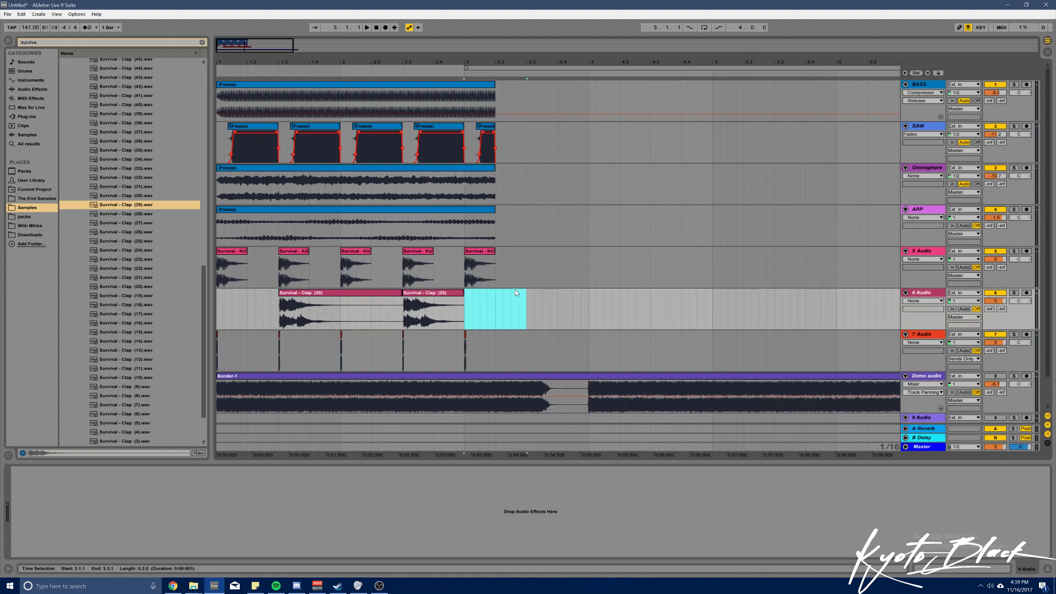
# Lower the clap track's volume and insert another audio track below it
pyautogui.moveTo(993, 302); pyautogui.dragTo(993, 310)
pyautogui.rightClick(931, 296)
pyautogui.click(969, 367)
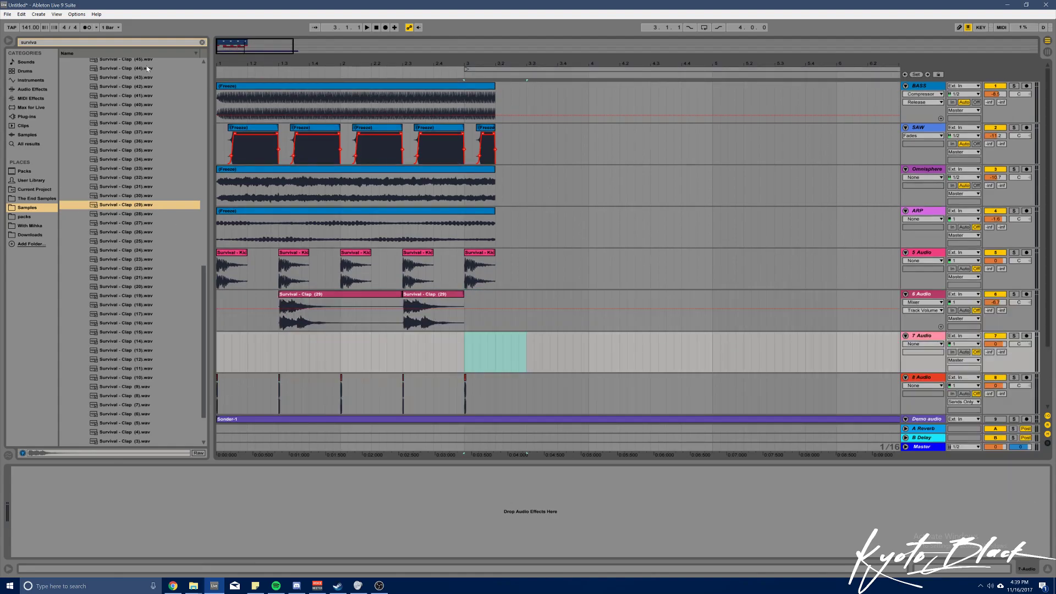
# Place Survival - Snare (70) from the 2 Snares folder at 1.3.1 on the new track below the clap
pyautogui.moveTo(207, 276); pyautogui.dragTo(204, 83)
pyautogui.click(81, 106)
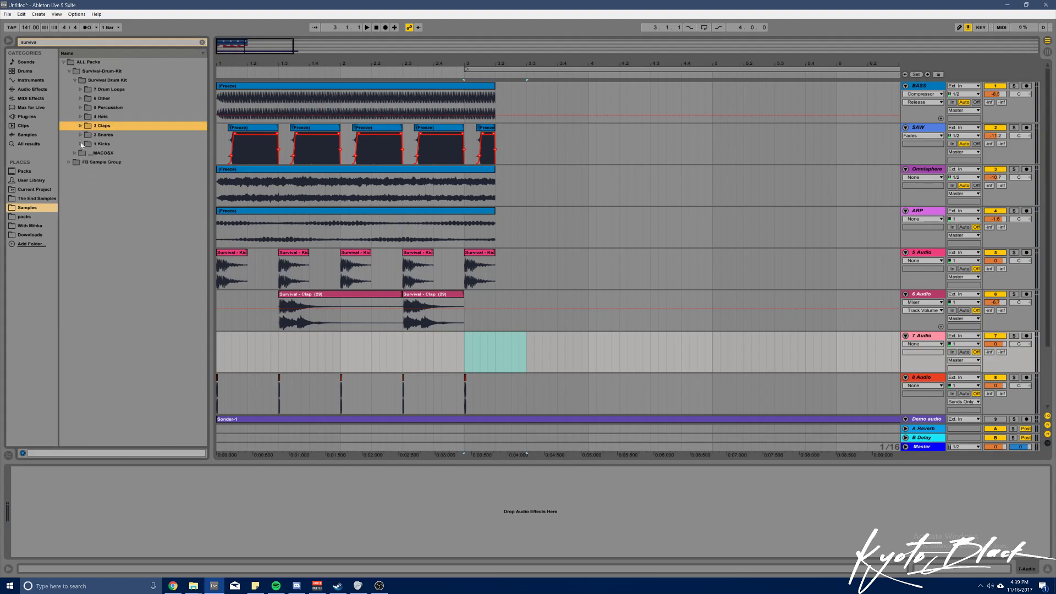
pyautogui.click(87, 135)
pyautogui.click(80, 135)
pyautogui.click(134, 327)
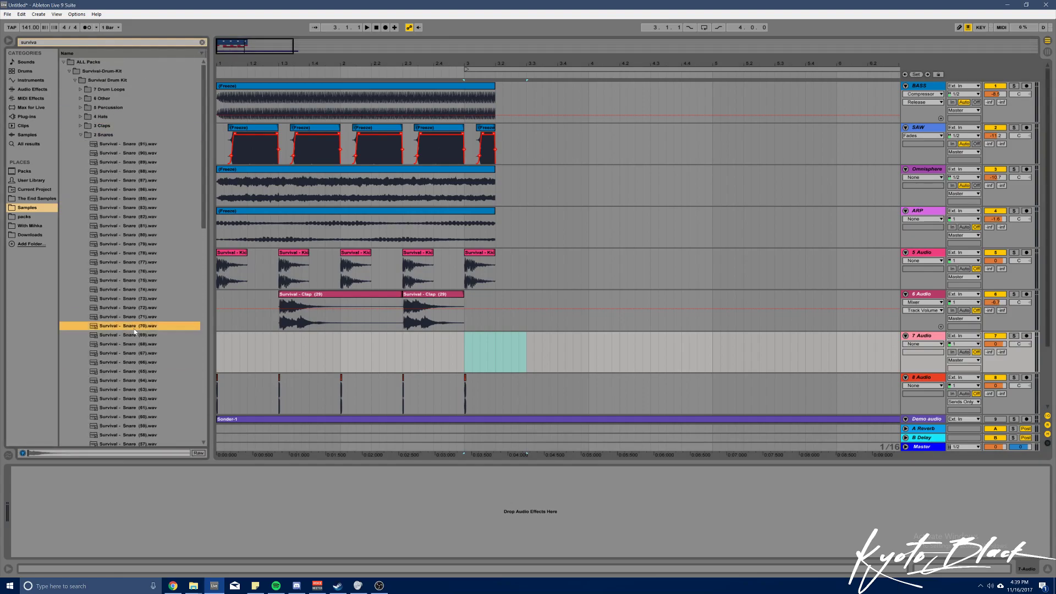
pyautogui.moveTo(135, 333); pyautogui.dragTo(281, 352)
# Show the snare track's fades, duplicate the snare one bar later to match the second clap, and play the arrangement
pyautogui.click(923, 344)
pyautogui.click(921, 358)
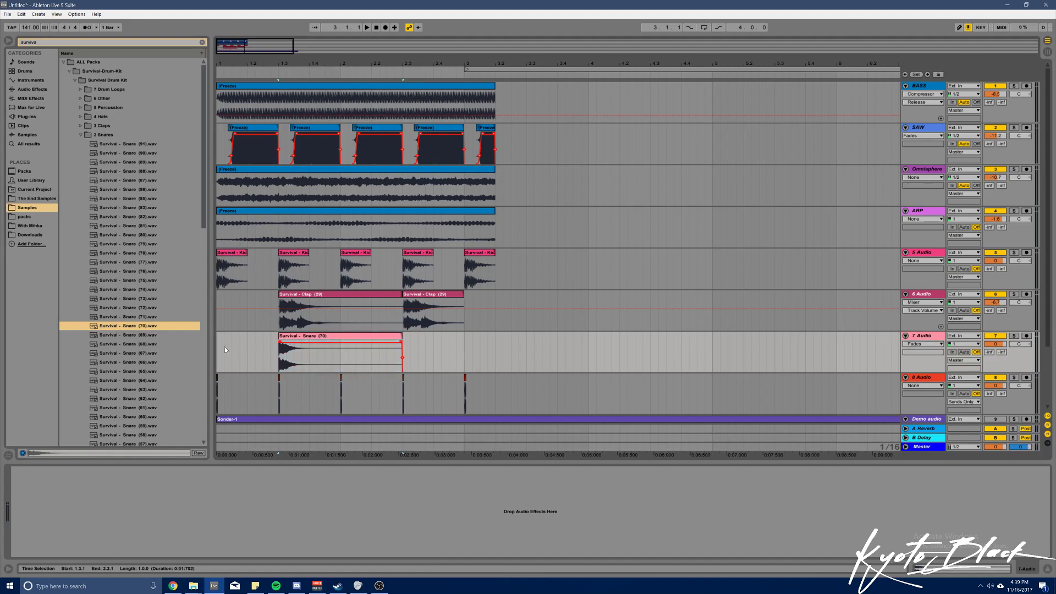
pyautogui.moveTo(217, 343); pyautogui.dragTo(338, 357)
pyautogui.hotkey('ctrl', 'd')
pyautogui.click(394, 342)
pyautogui.press('space')
pyautogui.click(226, 253)
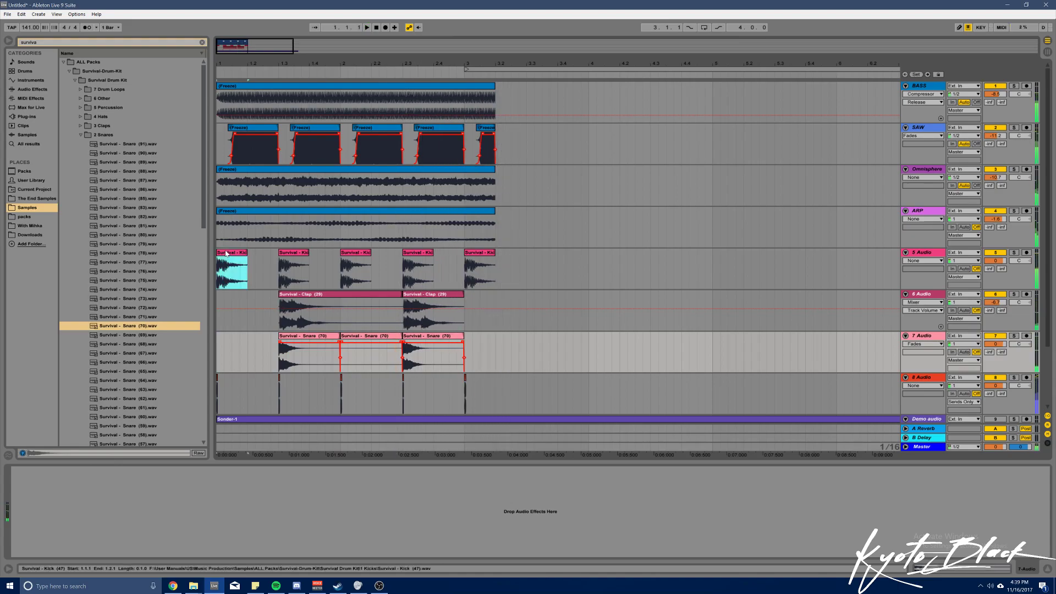
pyautogui.press('space')
# Group the clap and snare tracks, and play the group soloed
pyautogui.click(922, 294)
pyautogui.keyDown('shift'); pyautogui.click(926, 337); pyautogui.keyUp('shift')
pyautogui.hotkey('ctrl', 'g')
pyautogui.press('space')
pyautogui.press('space')
pyautogui.press('space')
pyautogui.press('space')
# Add ValhallaRoom_x64 from the VALHALLA plug-ins to the clap and snare group and play the soloed group
pyautogui.click(26, 116)
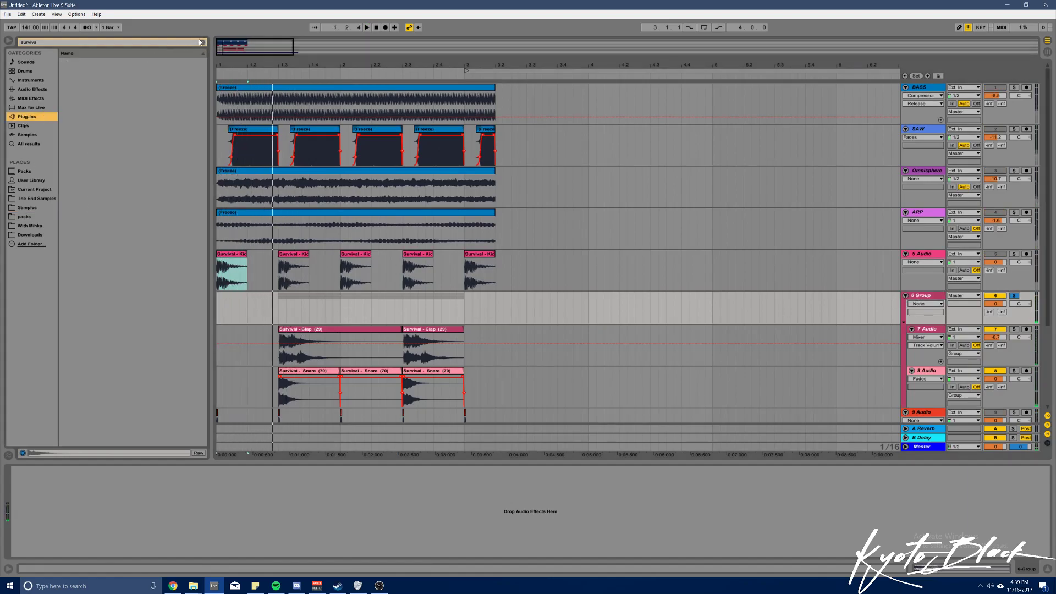
pyautogui.click(200, 42)
pyautogui.click(28, 89)
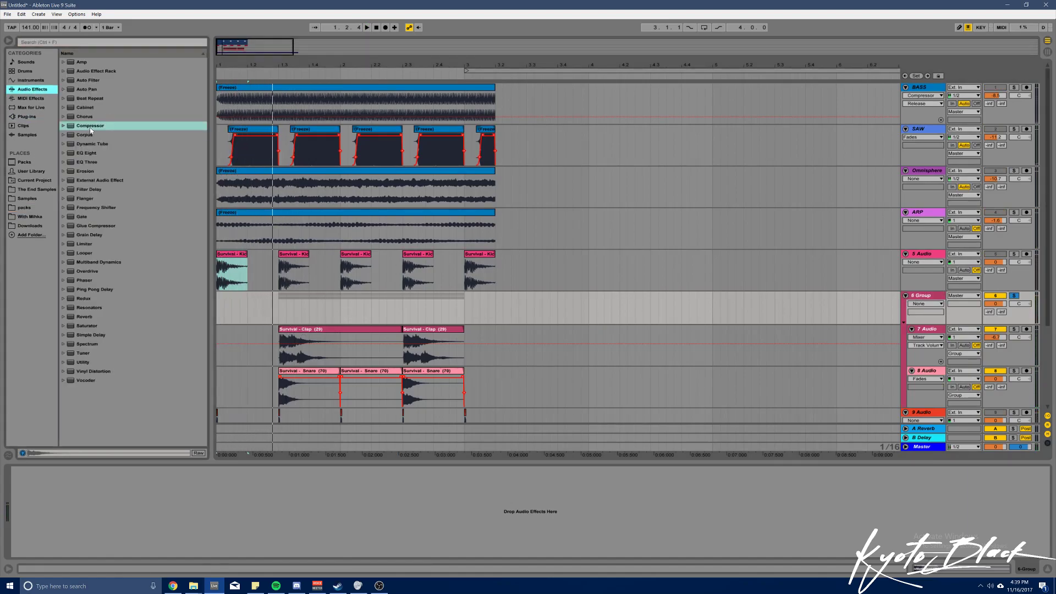
pyautogui.click(26, 117)
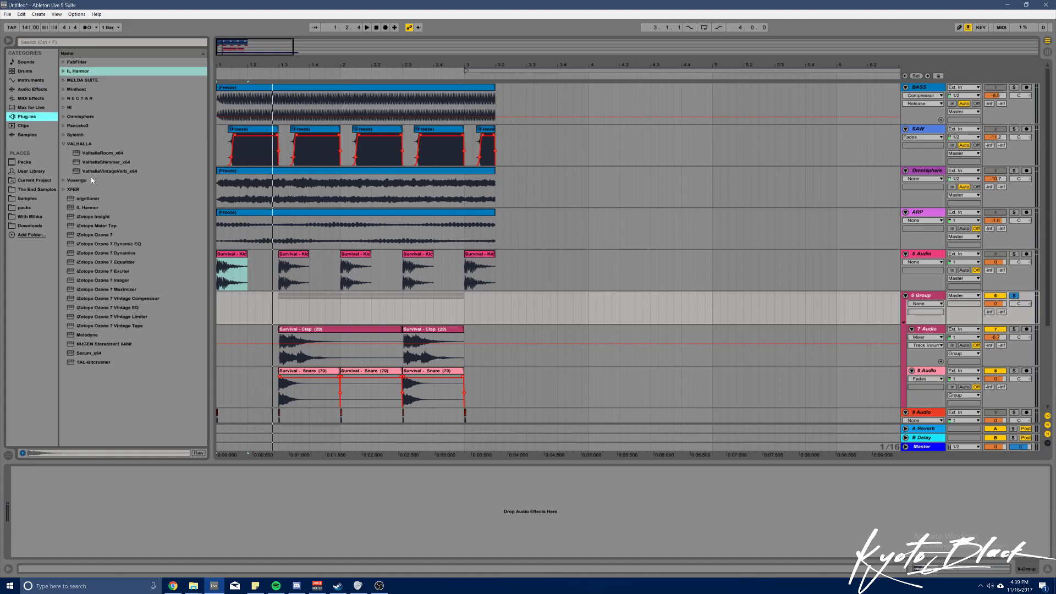
pyautogui.moveTo(105, 153); pyautogui.dragTo(149, 495)
pyautogui.press('space')
# Set the reverb's depth to 80.6%, high cut to 12940 Hz, mix to 19.4% and decay to 1.55 s
pyautogui.moveTo(467, 311); pyautogui.dragTo(467, 292)
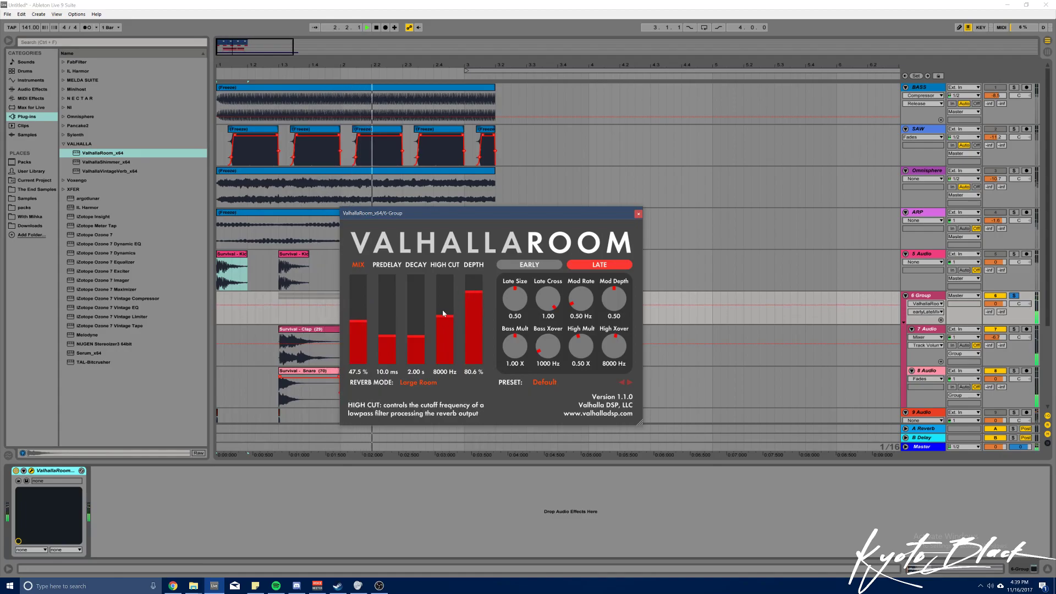
pyautogui.moveTo(416, 325); pyautogui.dragTo(414, 336)
pyautogui.moveTo(358, 323); pyautogui.dragTo(357, 347)
pyautogui.moveTo(420, 336); pyautogui.dragTo(420, 340)
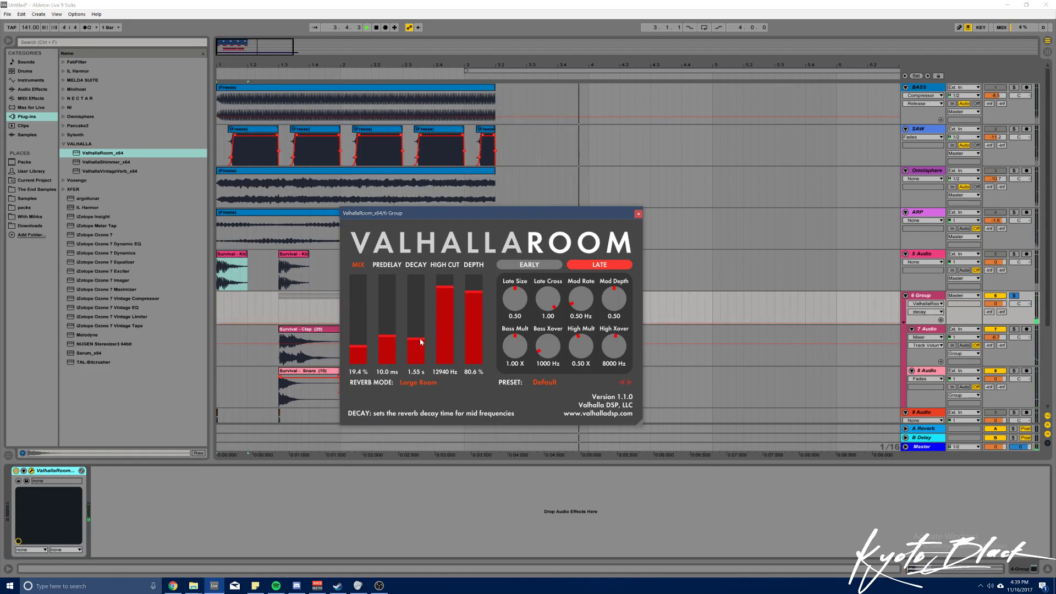
# Unsolo the clap and snare group, lower its volume slightly during full playback, and close the reverb window
pyautogui.click(1014, 295)
pyautogui.moveTo(1001, 305); pyautogui.dragTo(1001, 312)
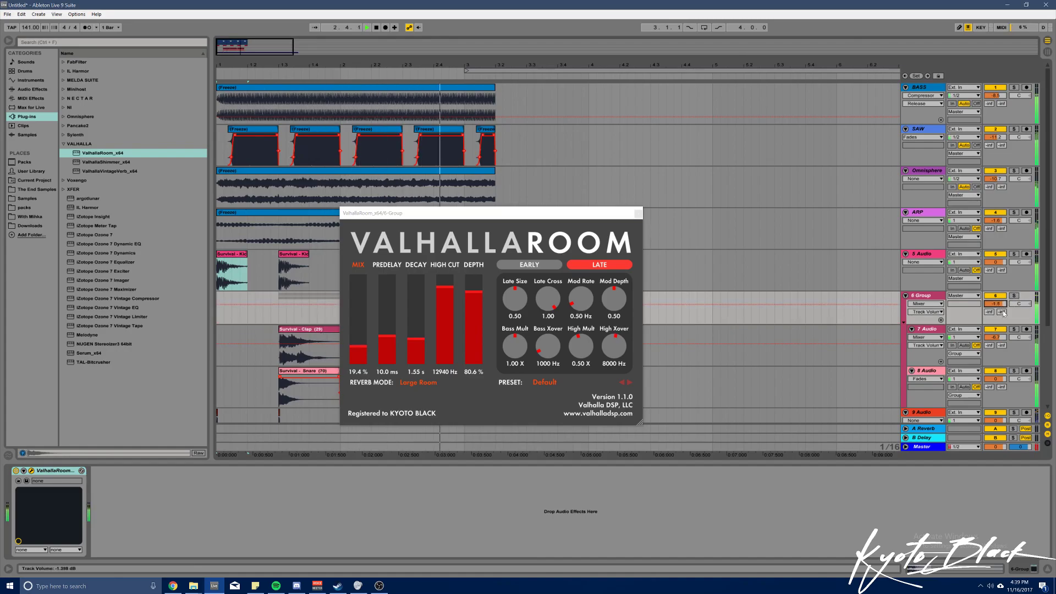
pyautogui.click(638, 214)
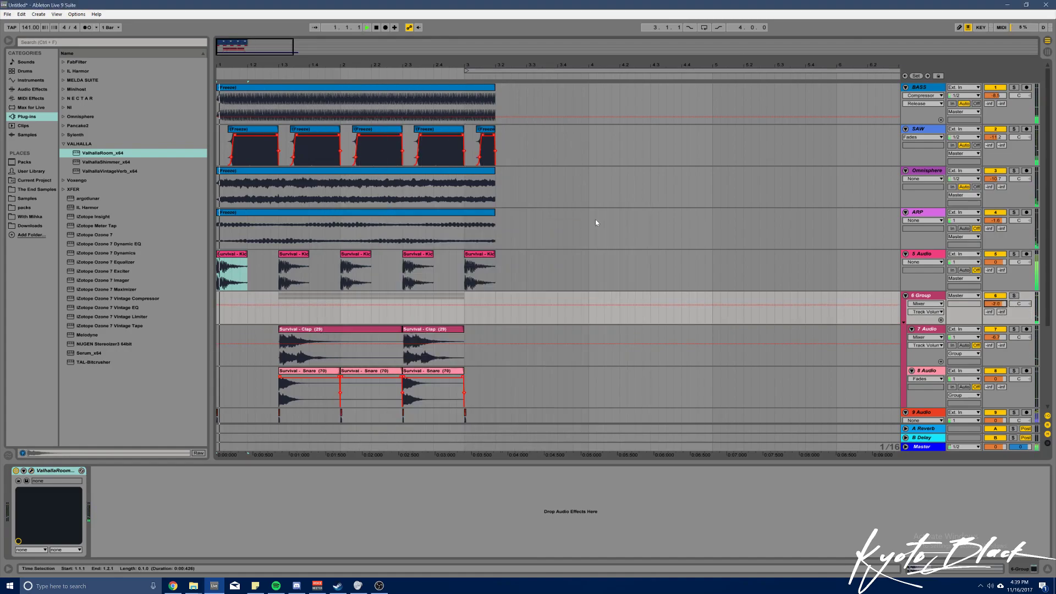
pyautogui.scroll(-4, 599, 218)
pyautogui.press('space')
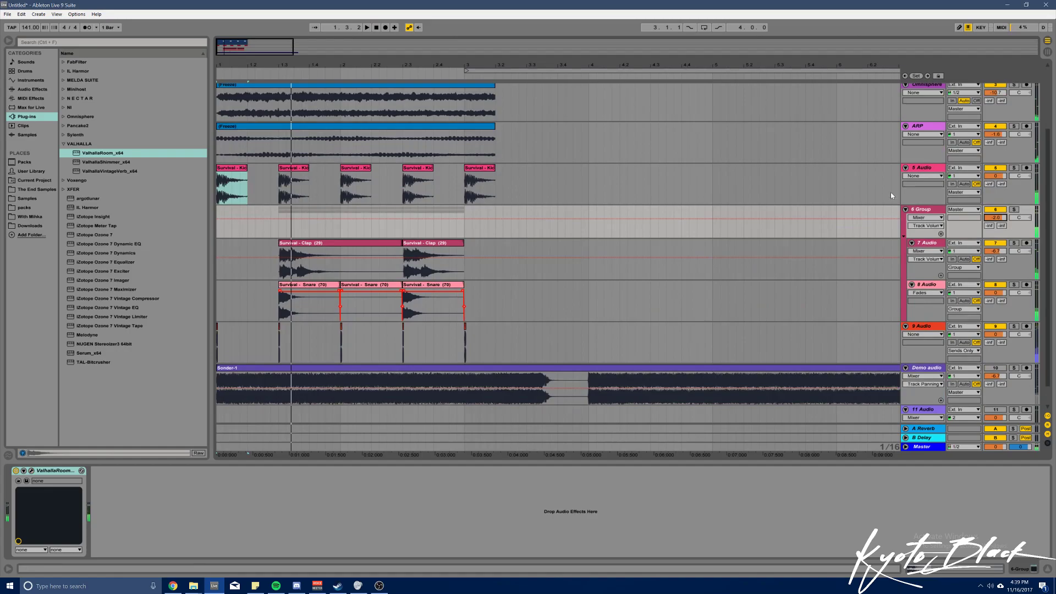
# Solo the BASS track and listen to it from the start
pyautogui.scroll(4, 473, 222)
pyautogui.moveTo(242, 44); pyautogui.dragTo(183, 51)
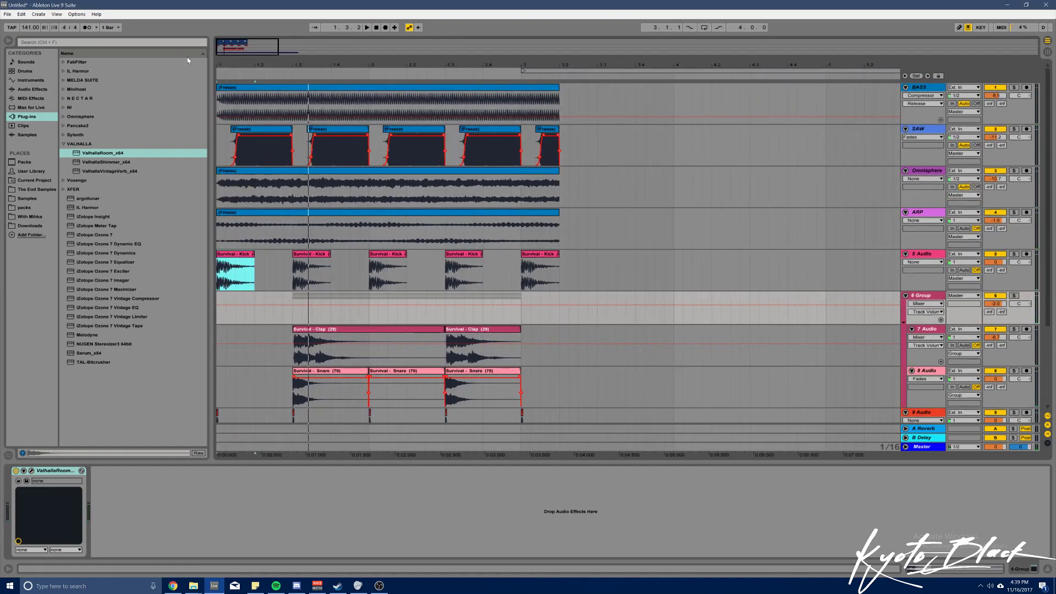
pyautogui.click(224, 97)
pyautogui.click(1013, 87)
pyautogui.press('space')
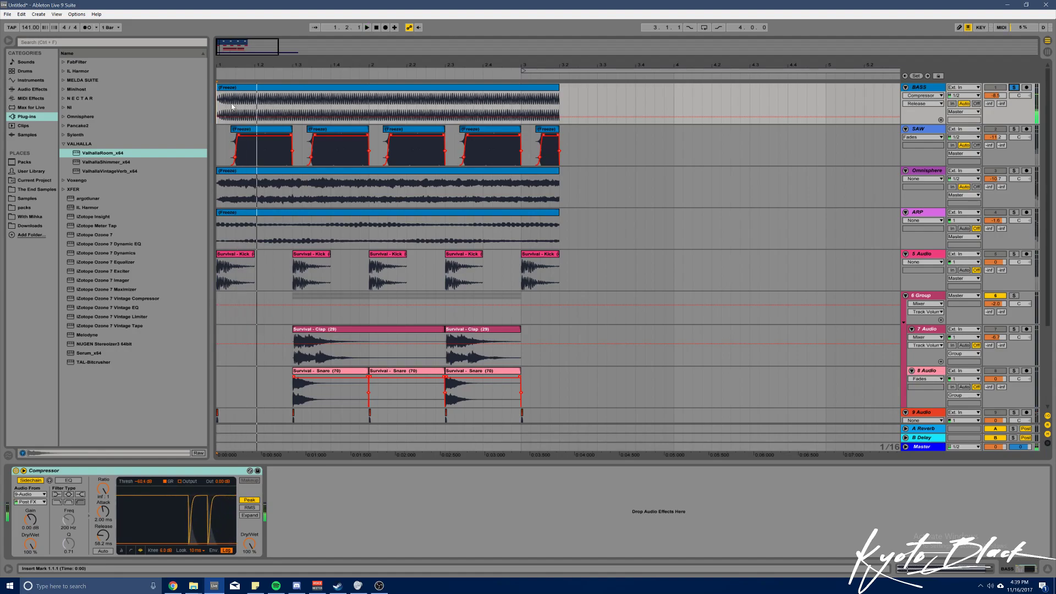
# Split the BASS clip at 1.2.1 and delete everything after the first beat
pyautogui.click(254, 101)
pyautogui.hotkey('ctrl', 'e')
pyautogui.click(273, 89)
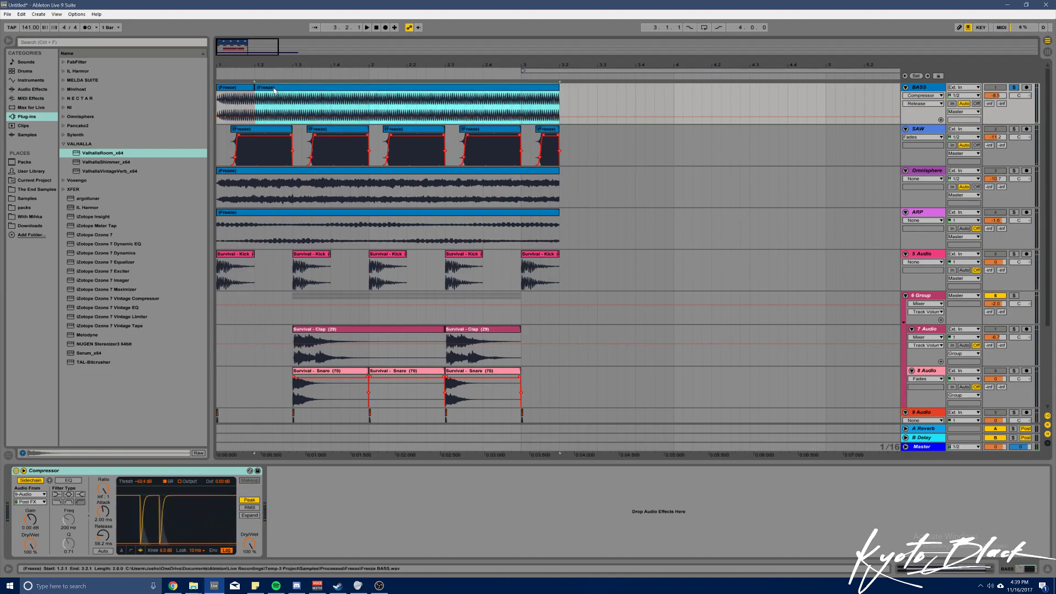
pyautogui.press('Delete')
# Duplicate the one-beat BASS clip seven times so that it fills the track up to bar 3
pyautogui.click(248, 92)
pyautogui.hotkey('ctrl', 'd')
pyautogui.hotkey('ctrl', 'd')
pyautogui.hotkey('ctrl', 'd')
pyautogui.hotkey('ctrl', 'd')
pyautogui.hotkey('ctrl', 'd')
pyautogui.hotkey('ctrl', 'd')
pyautogui.hotkey('ctrl', 'd')
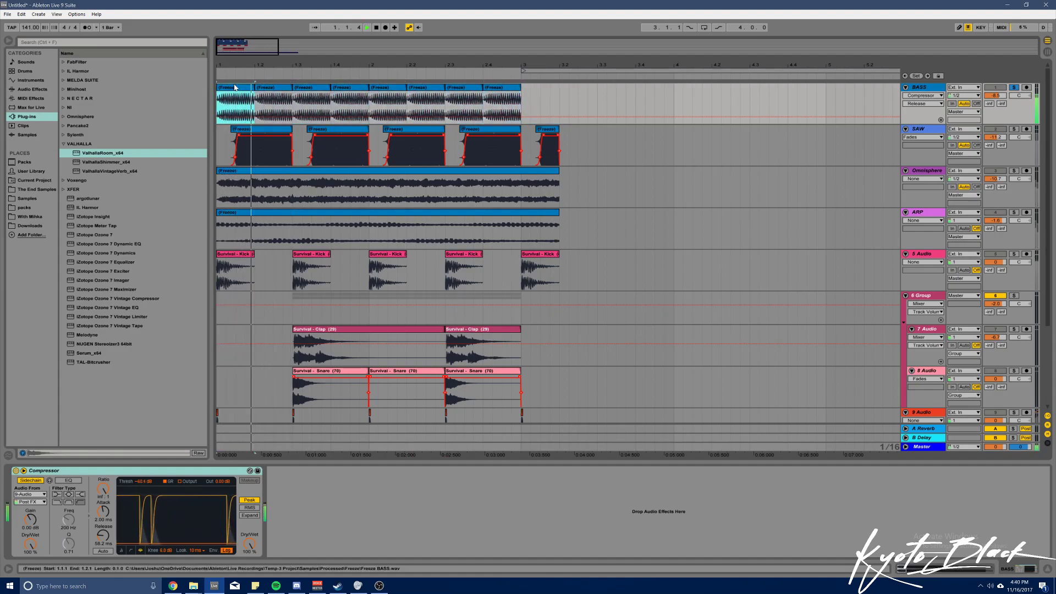
# Shorten the first BASS clip to half a beat, ending at 1.1.3, and show the track's fades
pyautogui.moveTo(254, 86); pyautogui.dragTo(236, 86)
pyautogui.click(931, 95)
pyautogui.click(925, 109)
# Duplicate the half-beat BASS clip repeatedly up to bar 3 and play the soloed result from the start
pyautogui.click(226, 88)
pyautogui.hotkey('ctrl', 'd')
pyautogui.hotkey('ctrl', 'd')
pyautogui.hotkey('ctrl', 'd')
pyautogui.hotkey('ctrl', 'd')
pyautogui.hotkey('ctrl', 'd')
pyautogui.hotkey('ctrl', 'd')
pyautogui.hotkey('ctrl', 'd')
pyautogui.hotkey('ctrl', 'd')
pyautogui.hotkey('ctrl', 'd')
pyautogui.hotkey('ctrl', 'd')
pyautogui.hotkey('ctrl', 'd')
pyautogui.hotkey('ctrl', 'd')
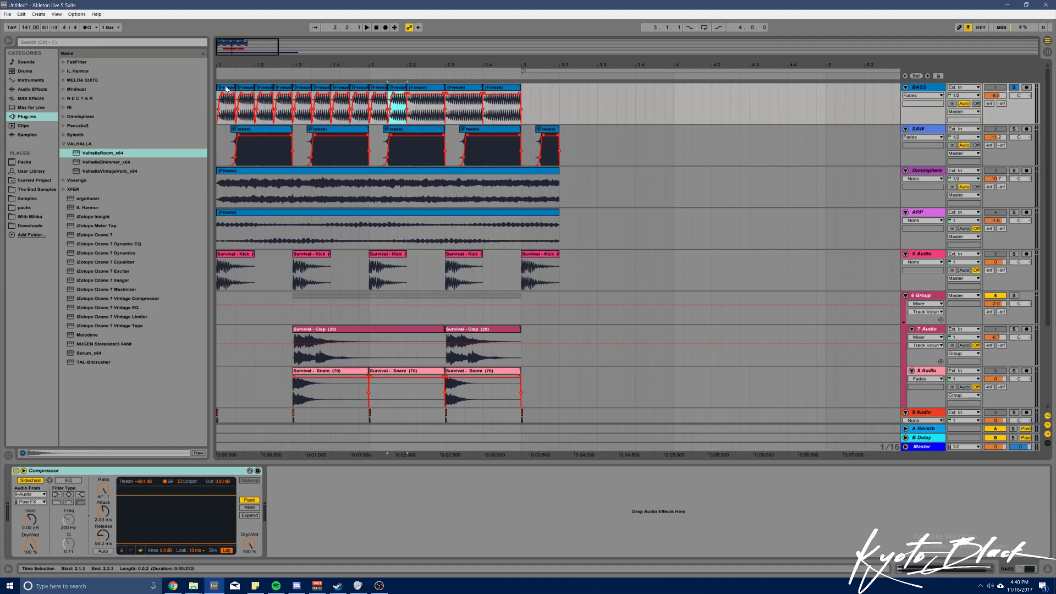
pyautogui.click(226, 88)
pyautogui.press('space')
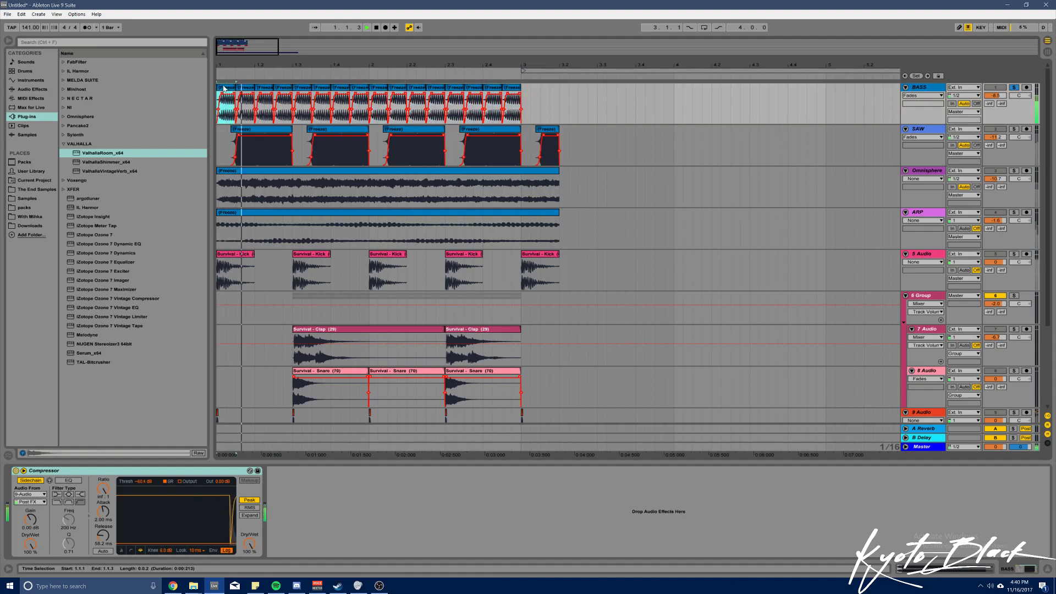
# Unsolo the BASS track and raise its volume to about -7.2 dB while the arrangement plays
pyautogui.click(1014, 88)
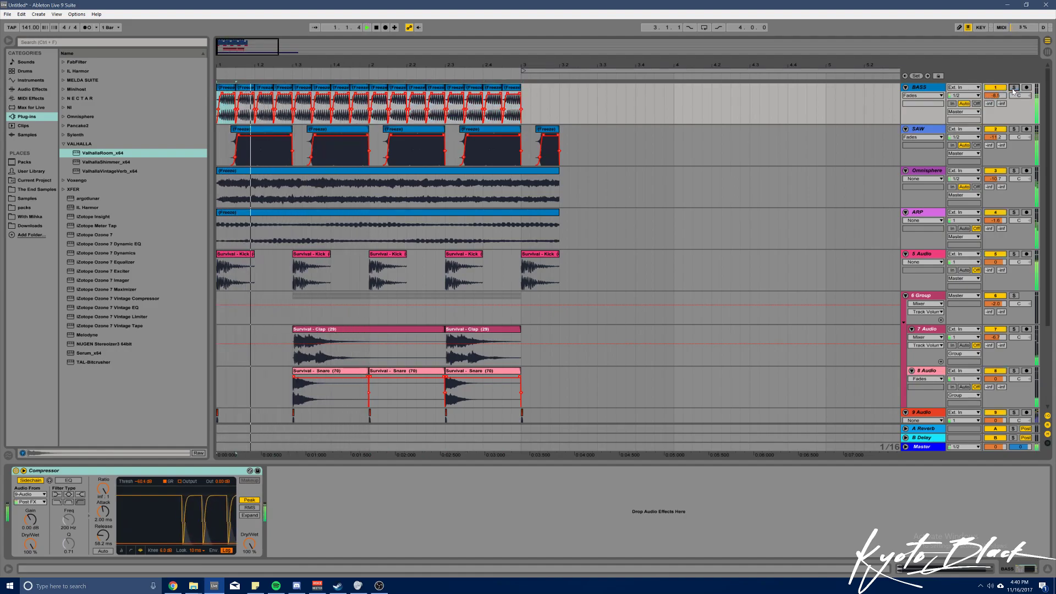
pyautogui.click(995, 95)
pyautogui.moveTo(995, 92); pyautogui.dragTo(995, 95)
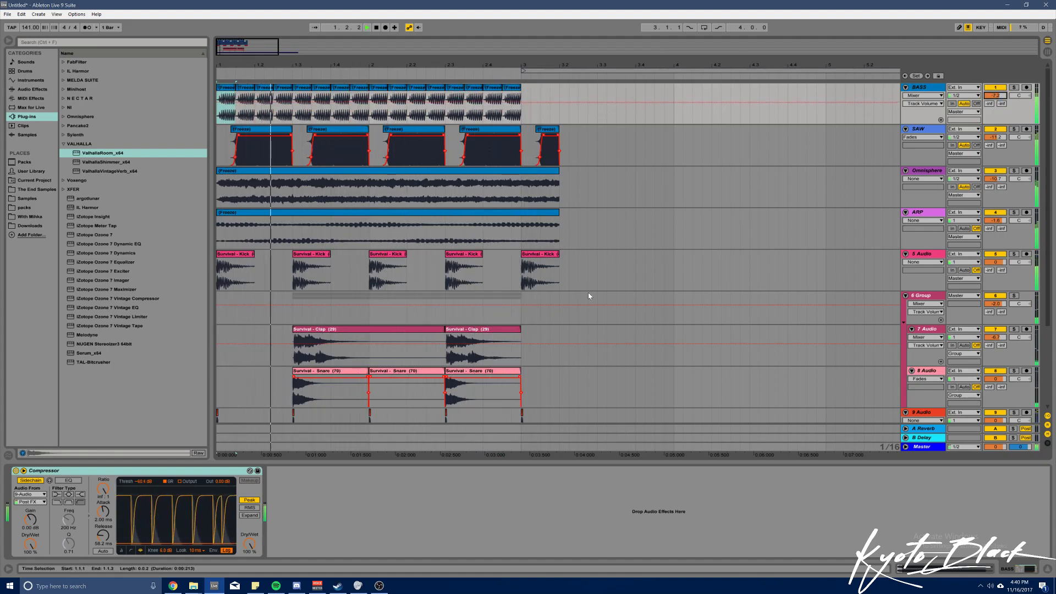
# Delete the clip material after 3.1.1 on the SAW, Omnisphere, ARP and kick tracks, and stop playback
pyautogui.moveTo(587, 278); pyautogui.dragTo(524, 133)
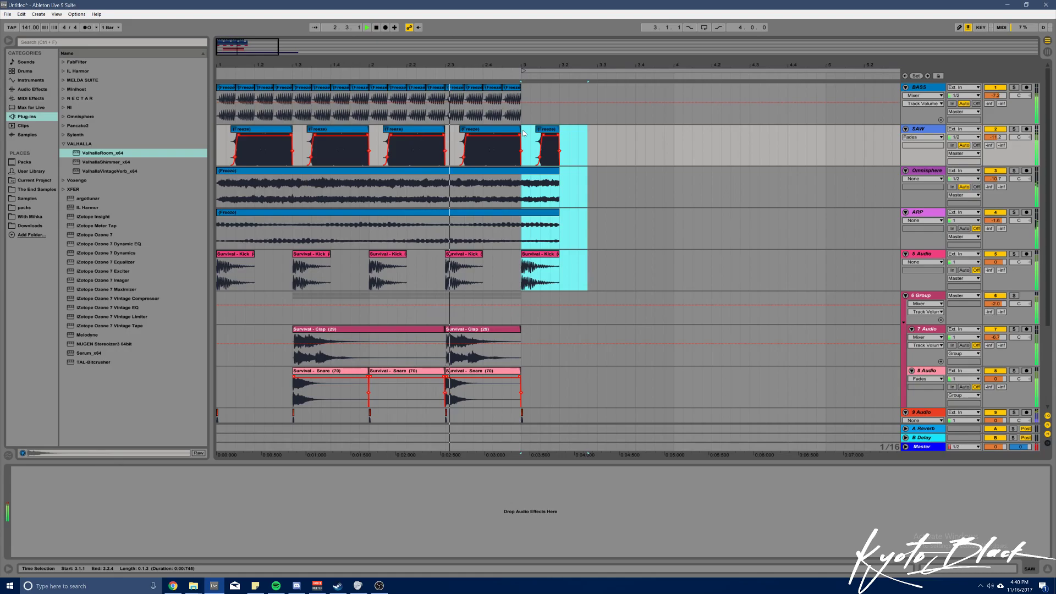
pyautogui.press('Delete')
pyautogui.press('space')
# Select the whole arrangement and move it one bar later to start at 2.1.1
pyautogui.moveTo(248, 46); pyautogui.dragTo(247, 9)
pyautogui.hotkey('ctrl', 'a')
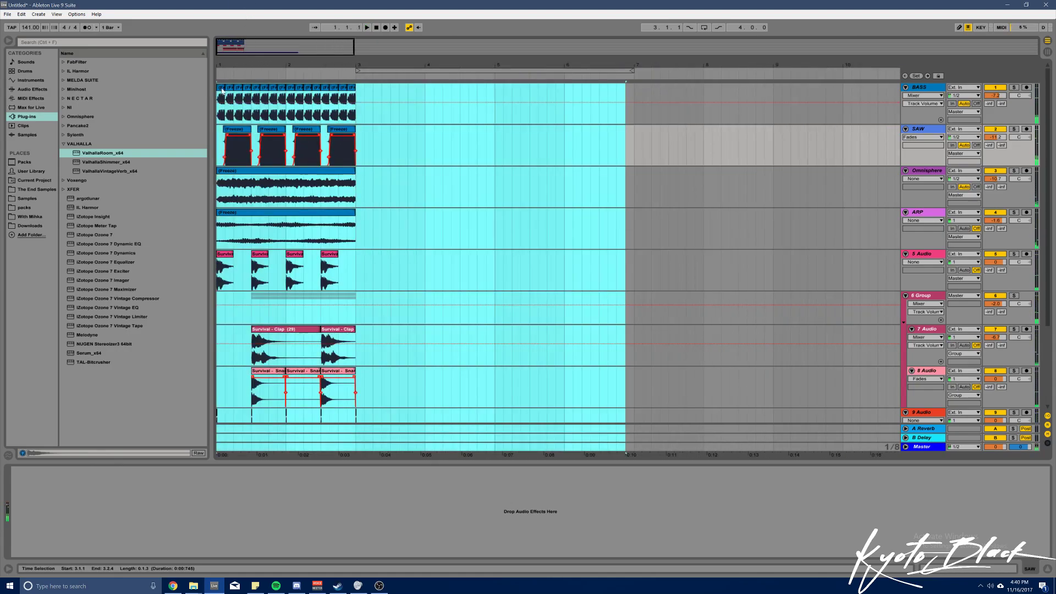
pyautogui.moveTo(222, 87); pyautogui.dragTo(291, 94)
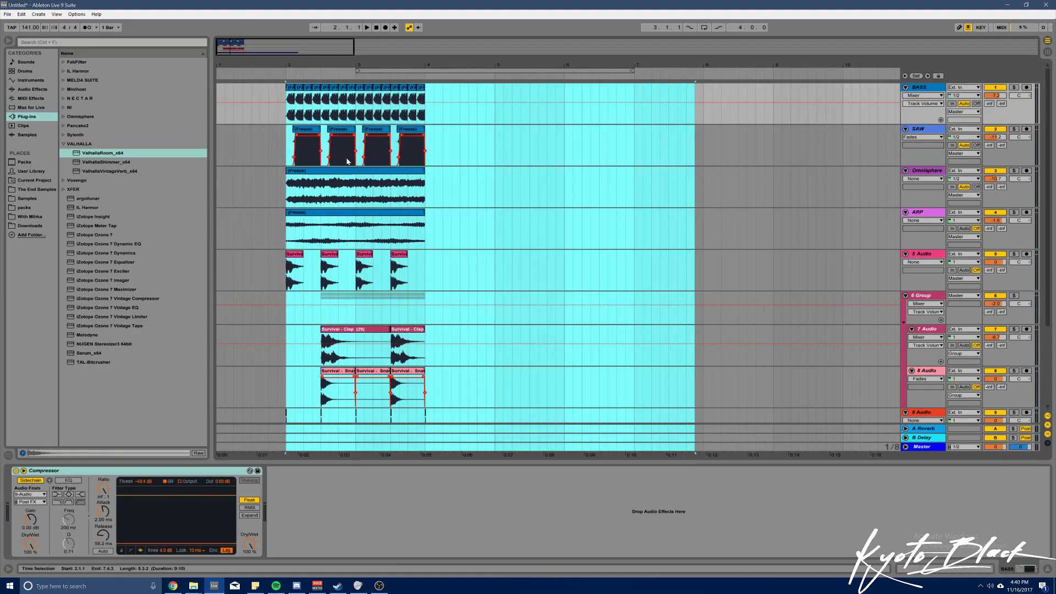
# Insert an audio track directly below the kick track
pyautogui.scroll(-1, 605, 248)
pyautogui.rightClick(930, 247)
pyautogui.click(937, 315)
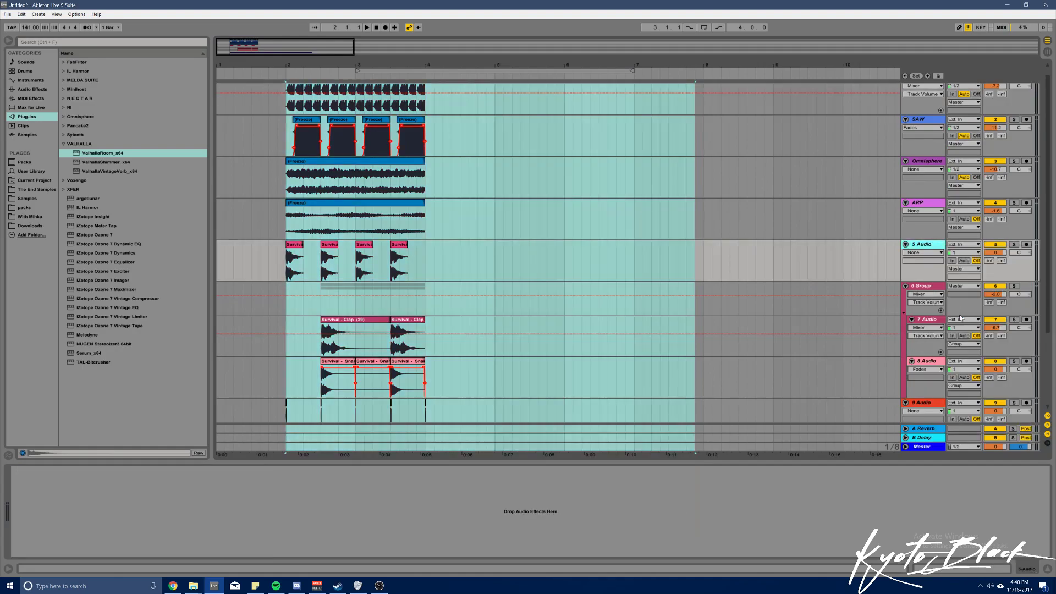
# Open the Cymbals folder of the KSHMR Vol. 2 drums in The End Samples
pyautogui.click(37, 189)
pyautogui.click(92, 226)
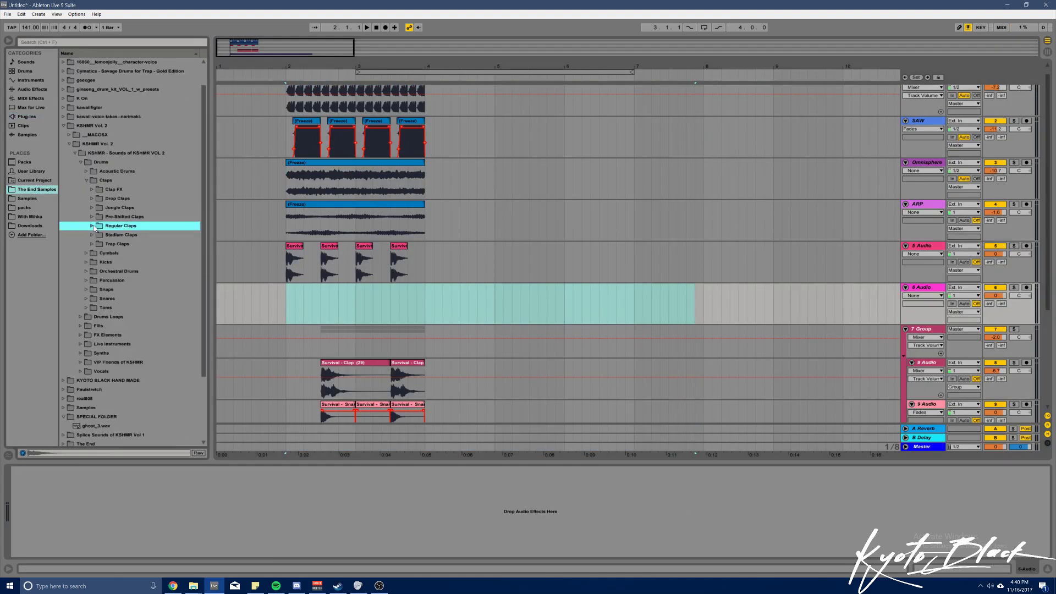
pyautogui.click(86, 253)
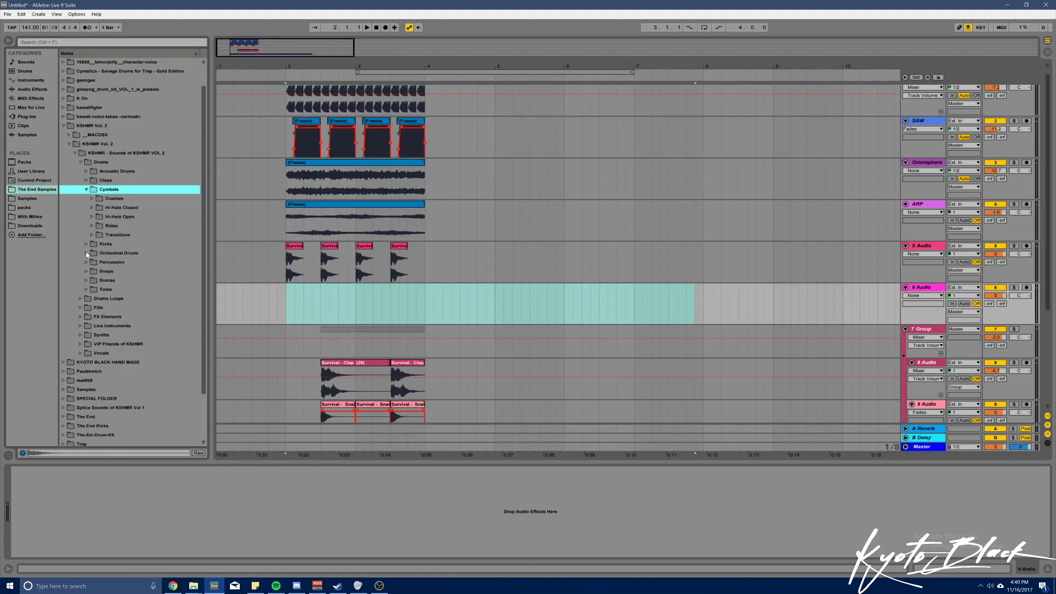
pyautogui.click(96, 199)
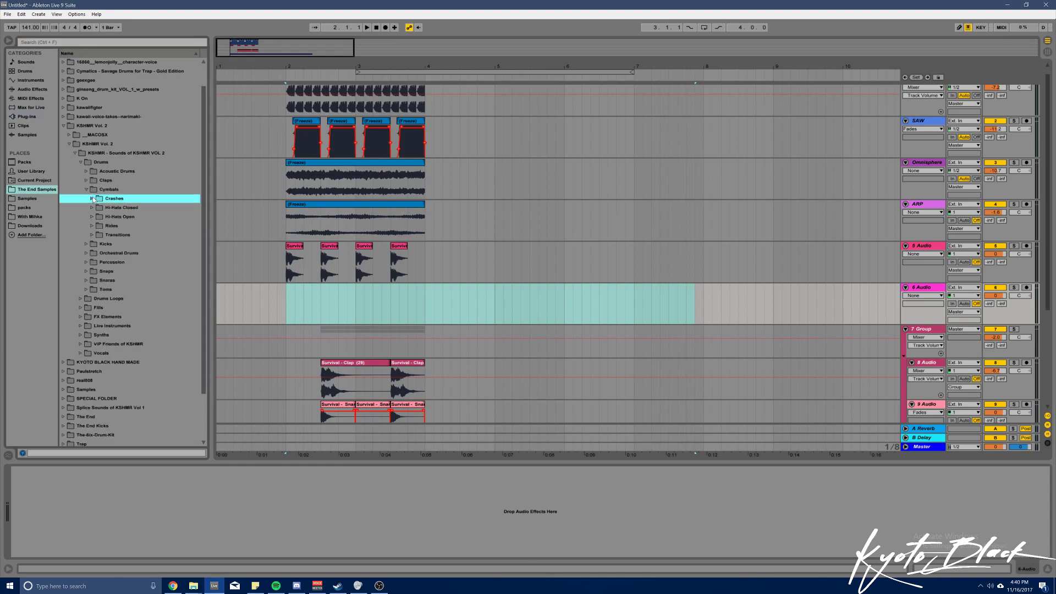
pyautogui.click(92, 198)
pyautogui.click(92, 198)
# Audition several samples in the Hi-Hats Open folder
pyautogui.click(95, 217)
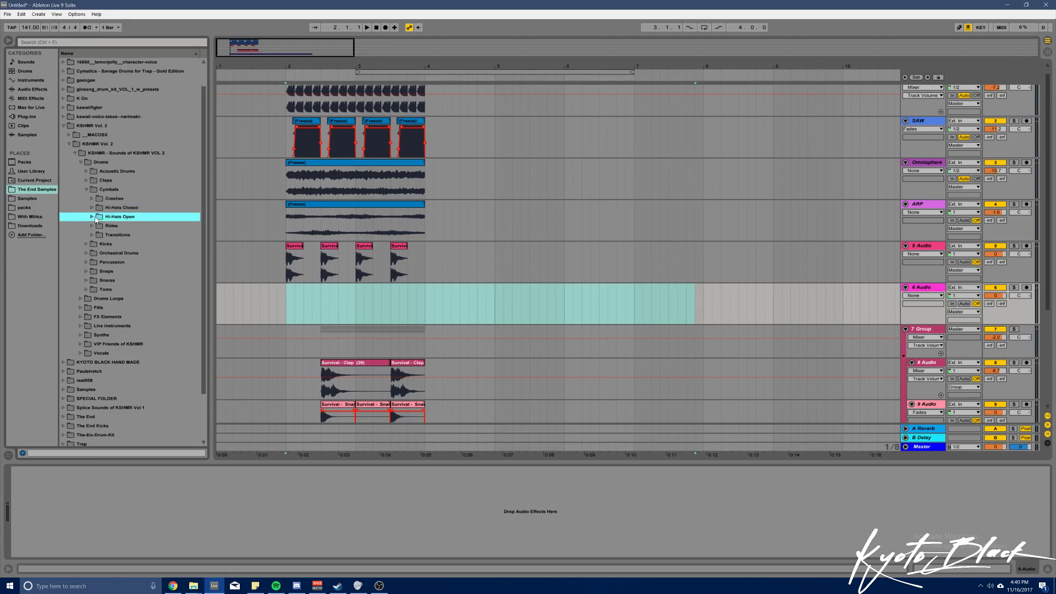
pyautogui.click(93, 216)
pyautogui.click(122, 235)
pyautogui.press('Down')
pyautogui.press('Down')
pyautogui.press('Down')
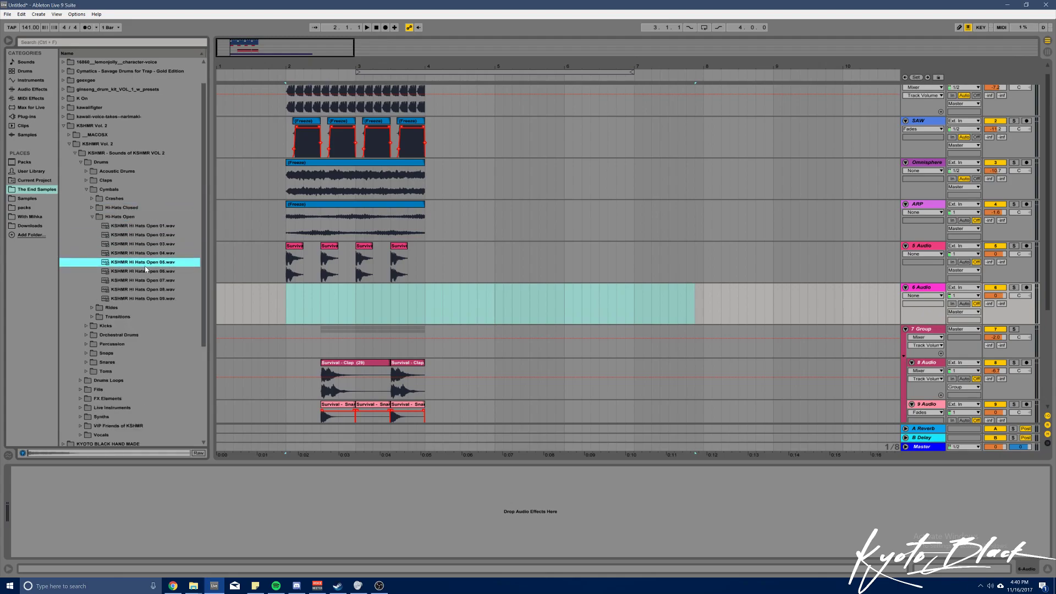
pyautogui.press('Down')
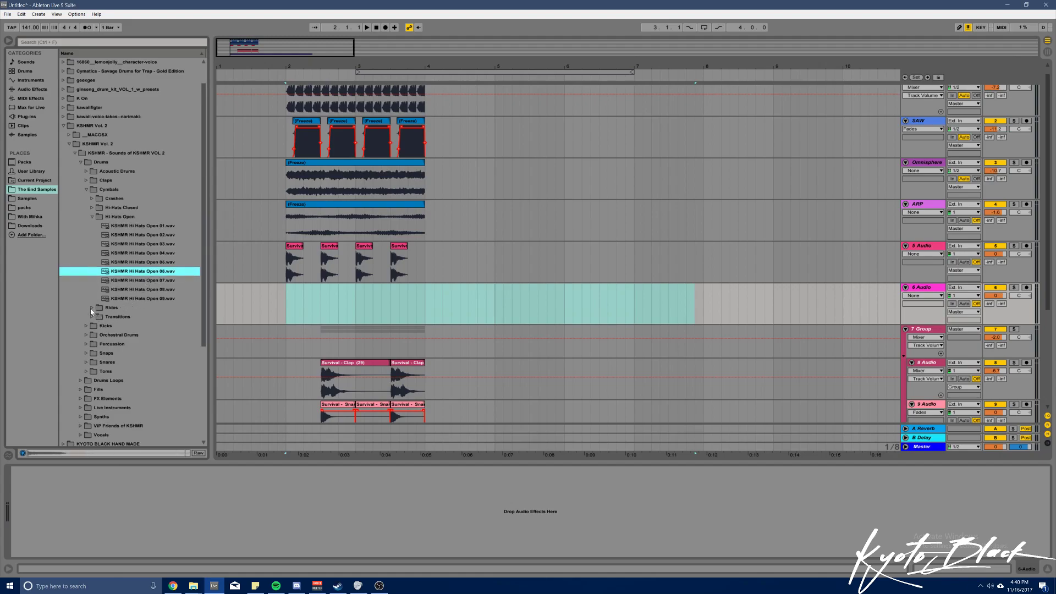
# Open the Rides folder and audition its ride cymbal samples
pyautogui.click(91, 308)
pyautogui.click(124, 245)
pyautogui.click(129, 262)
pyautogui.click(129, 253)
# Place KSHMR Rides 02 at 2.1.1 on the new track, duplicate it three times, and play the arrangement
pyautogui.moveTo(129, 244)
pyautogui.mouseDown()
pyautogui.moveTo(316, 306)
pyautogui.moveTo(289, 304)
pyautogui.mouseUp()
pyautogui.hotkey('ctrl', 'd')
pyautogui.hotkey('ctrl', 'd')
pyautogui.hotkey('ctrl', 'd')
pyautogui.click(289, 304)
pyautogui.press('space')
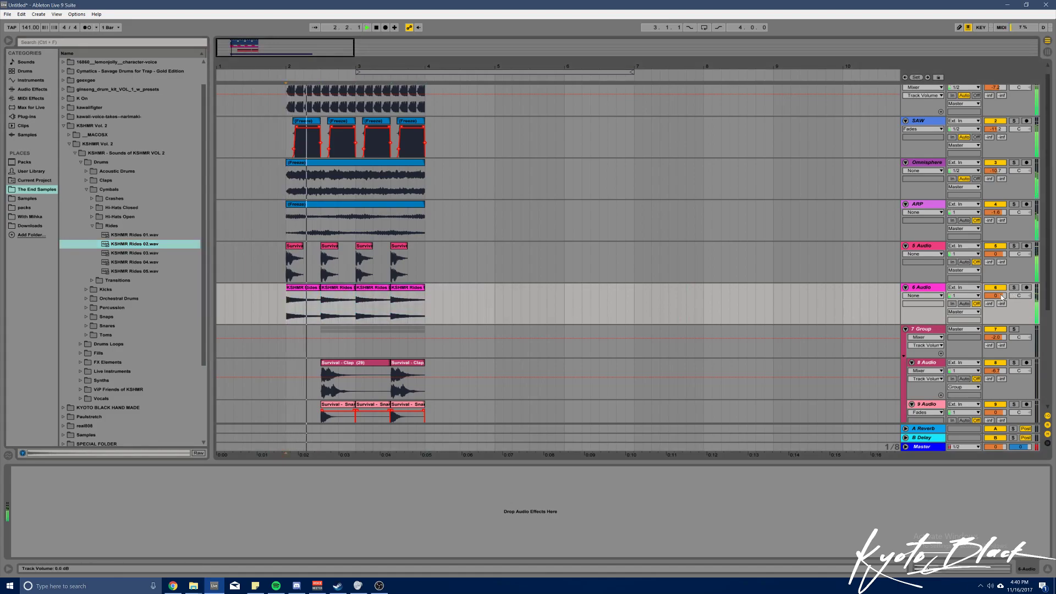
# Insert an audio track below the rides track and search the sample library for "shaker"
pyautogui.rightClick(929, 289)
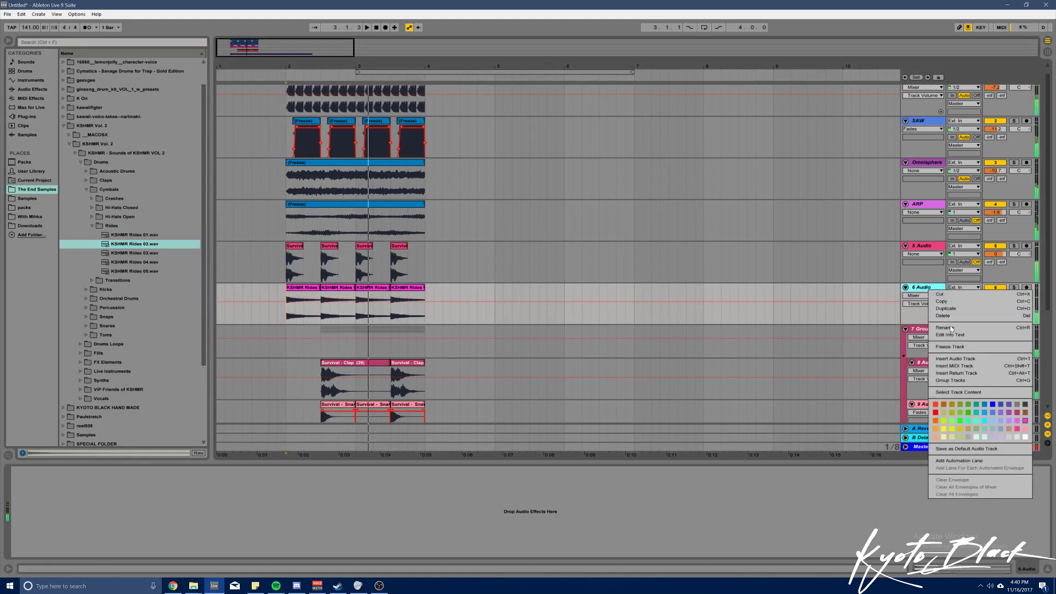
pyautogui.click(956, 359)
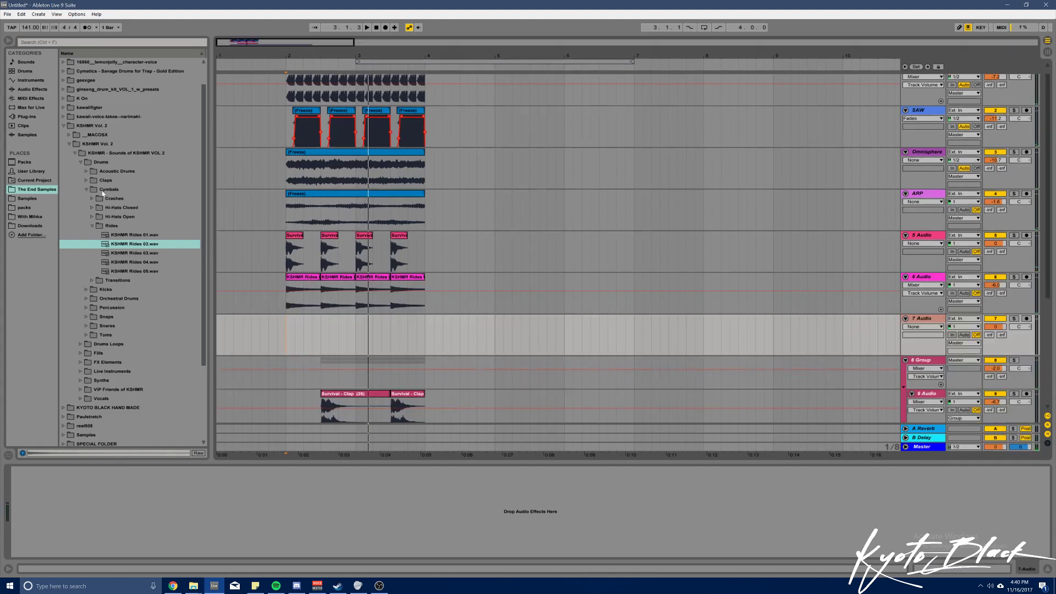
pyautogui.click(56, 44)
pyautogui.write('shaker')
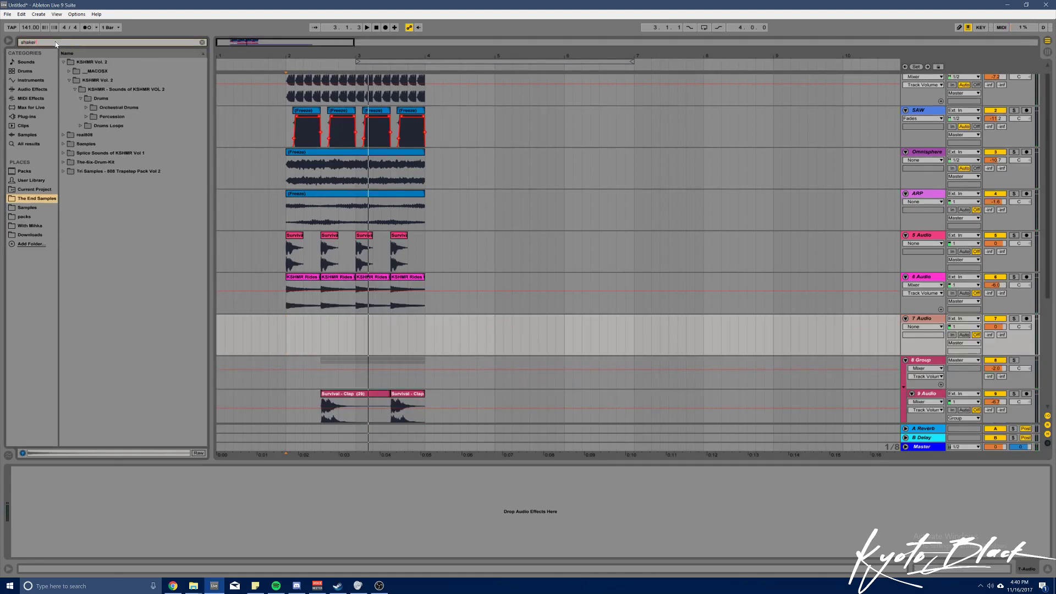
# Open the KSHMR Shaker Loops 128BPM folder and audition several of its loops
pyautogui.click(92, 125)
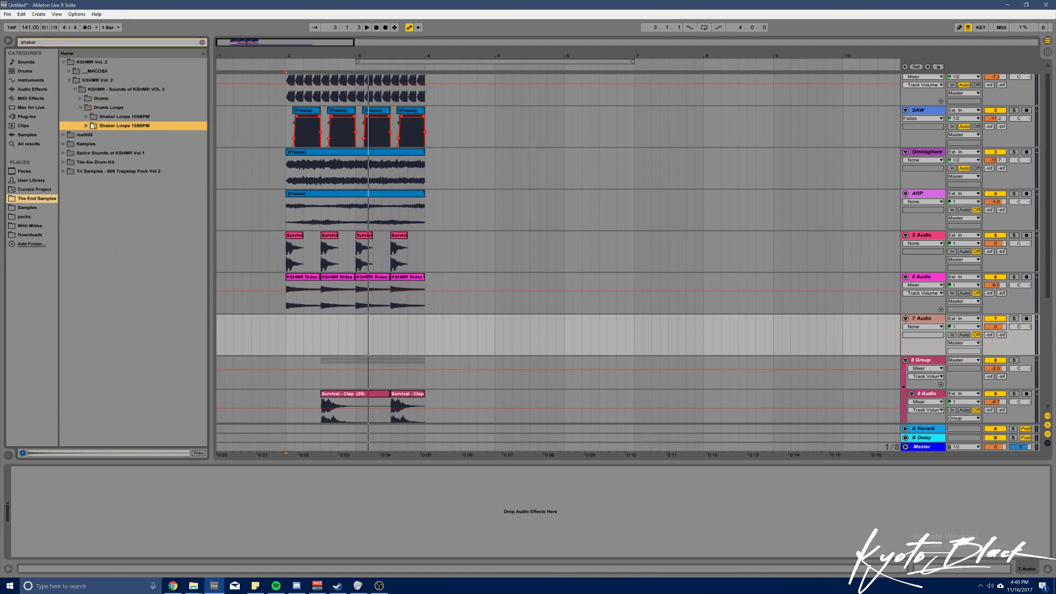
pyautogui.click(87, 127)
pyautogui.click(115, 153)
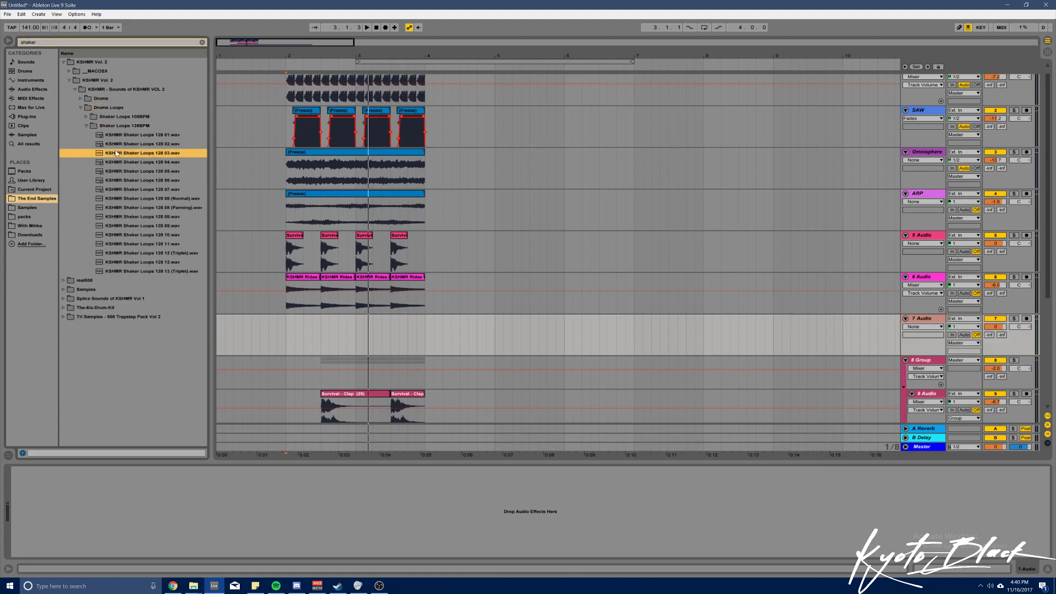
pyautogui.click(138, 172)
pyautogui.press('Down')
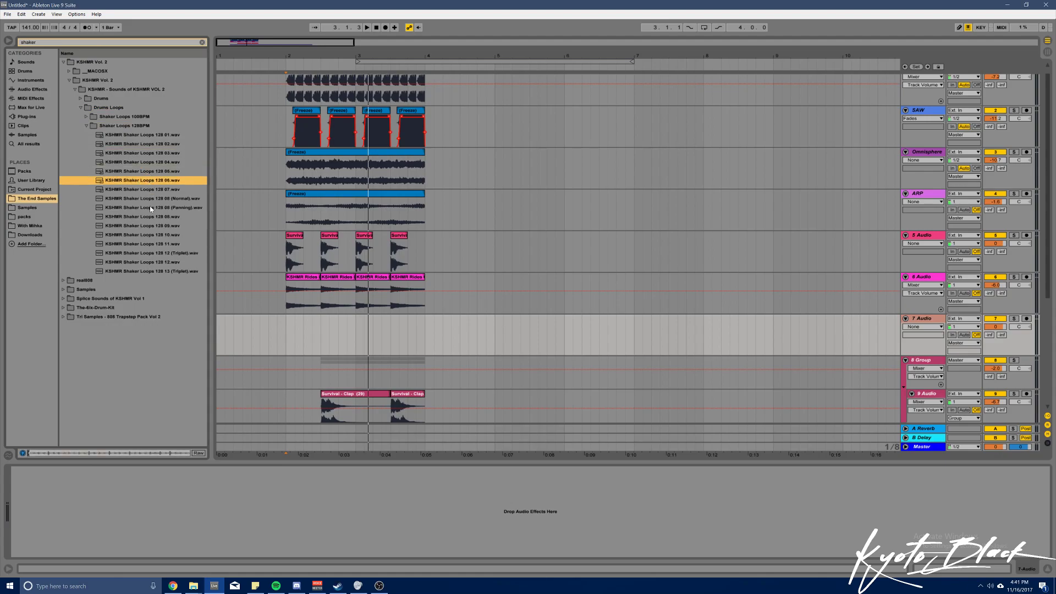
pyautogui.click(141, 190)
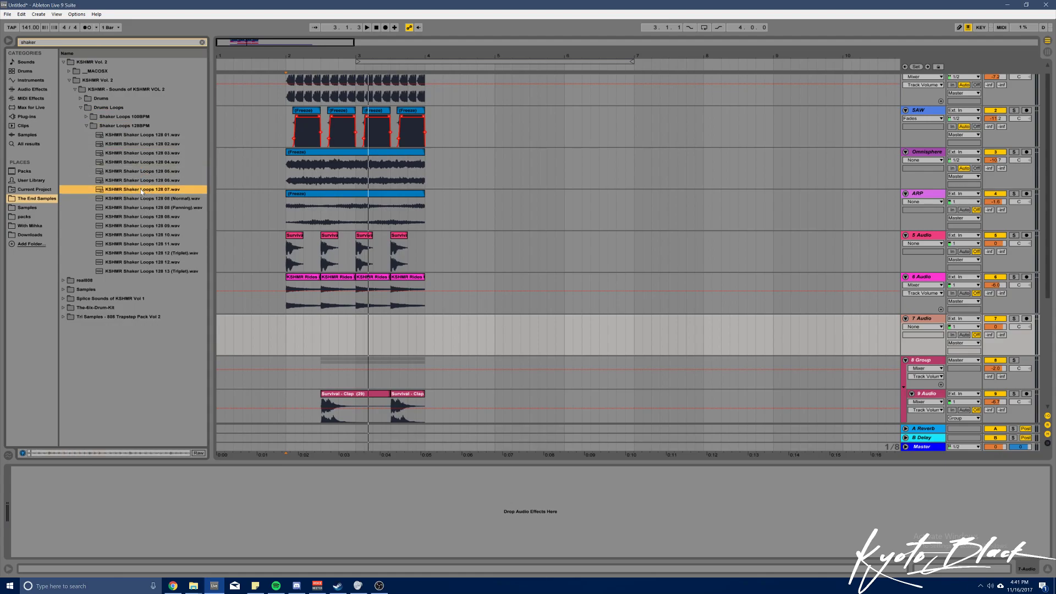
pyautogui.click(143, 226)
pyautogui.click(143, 235)
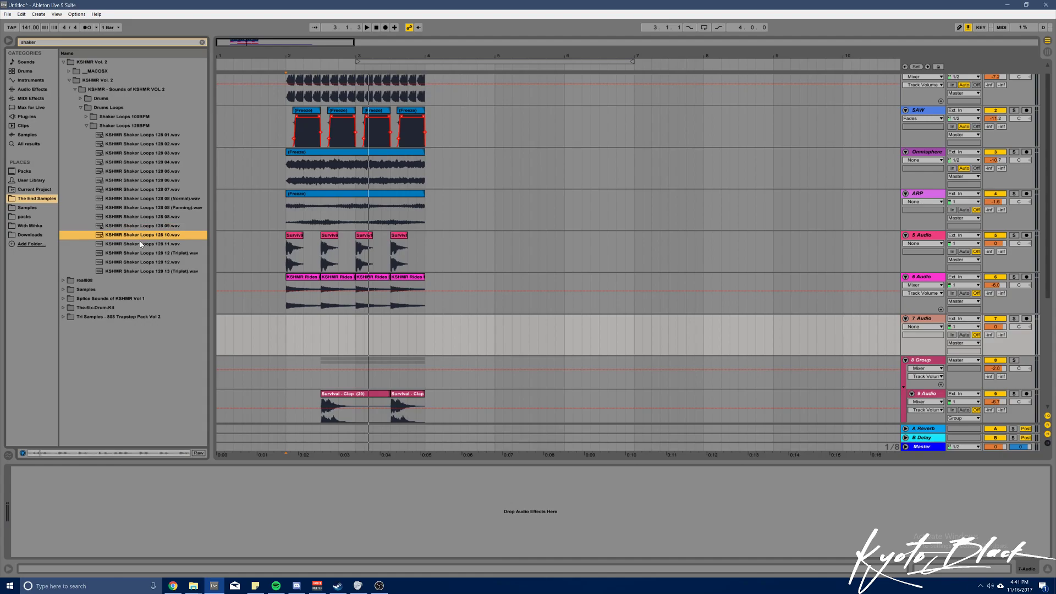
# Place KSHMR Shaker Loops 128 09 at 2.1.1 on the new track and lower its volume to about -10 dB during playback
pyautogui.press('Up')
pyautogui.moveTo(139, 231); pyautogui.dragTo(288, 336)
pyautogui.press('space')
pyautogui.moveTo(997, 326); pyautogui.dragTo(1004, 371)
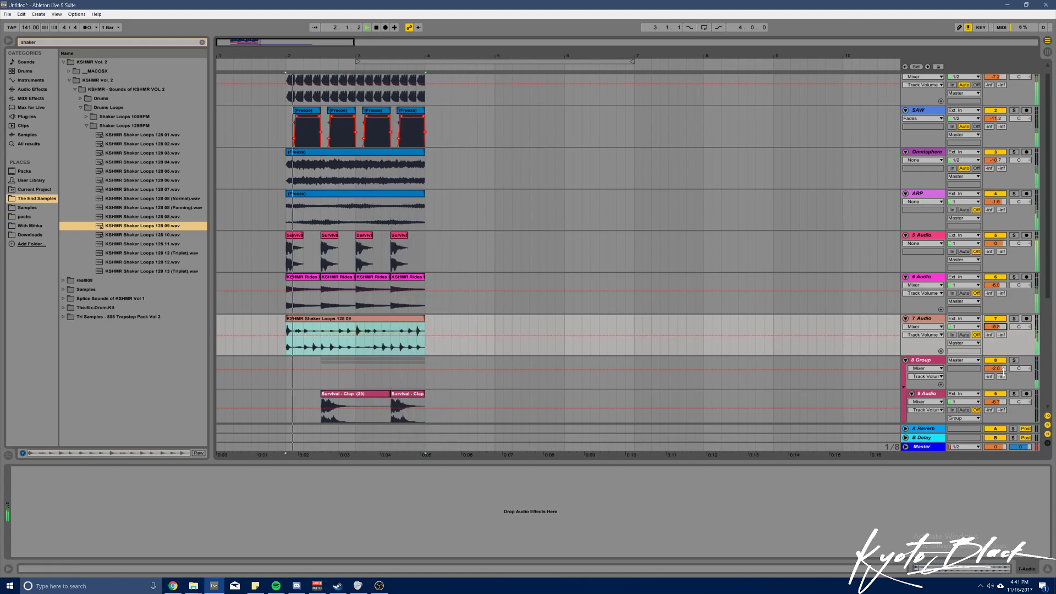
pyautogui.moveTo(999, 328); pyautogui.dragTo(999, 331)
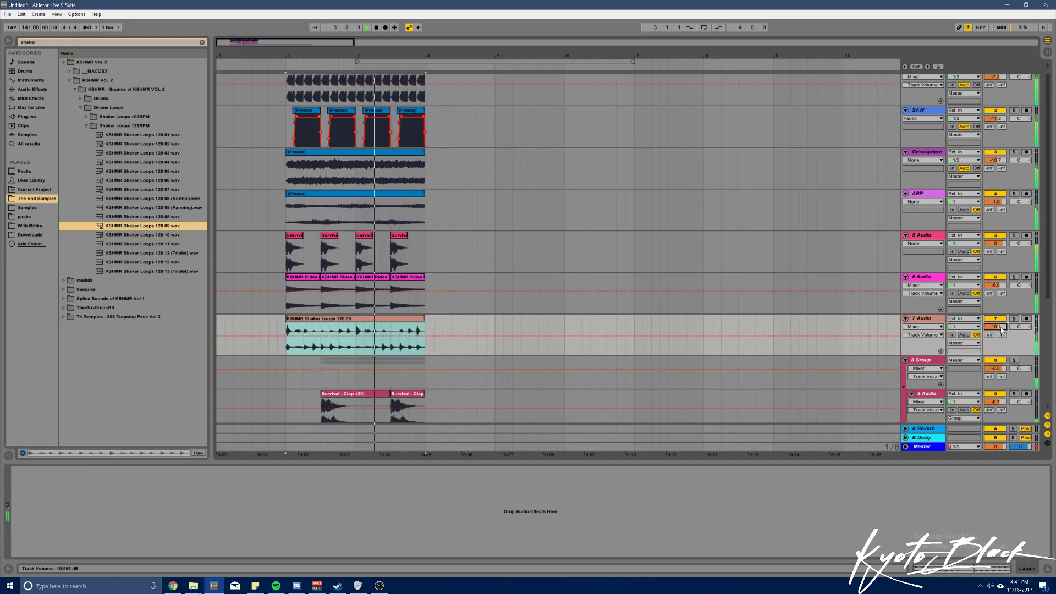
pyautogui.press('space')
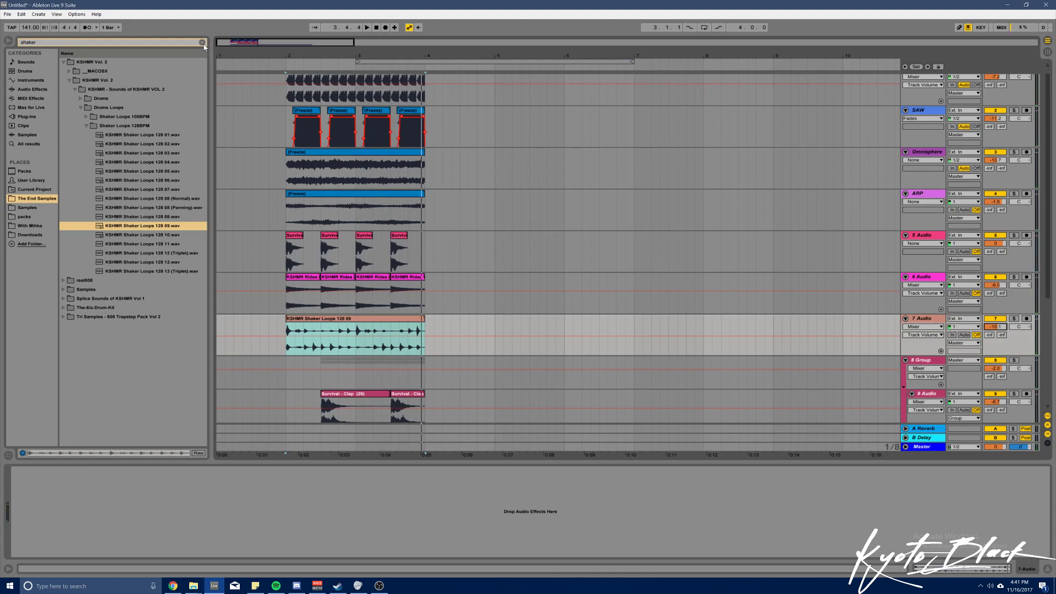
# Search the sample library for "tom" and open the Toms folder inside the KSHMR drums
pyautogui.click(88, 43)
pyautogui.write('tom')
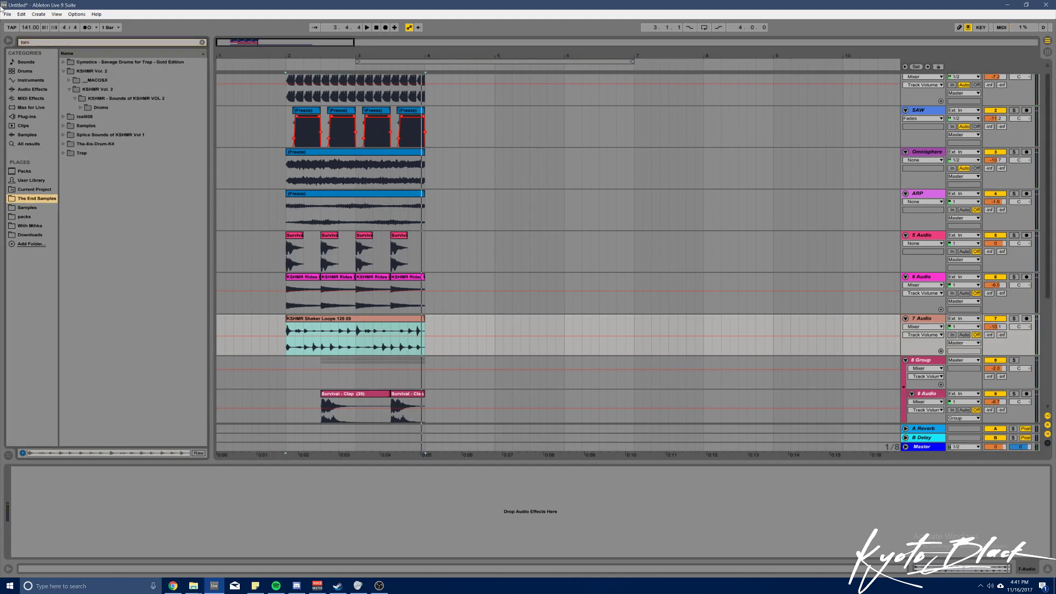
pyautogui.click(107, 107)
pyautogui.click(80, 107)
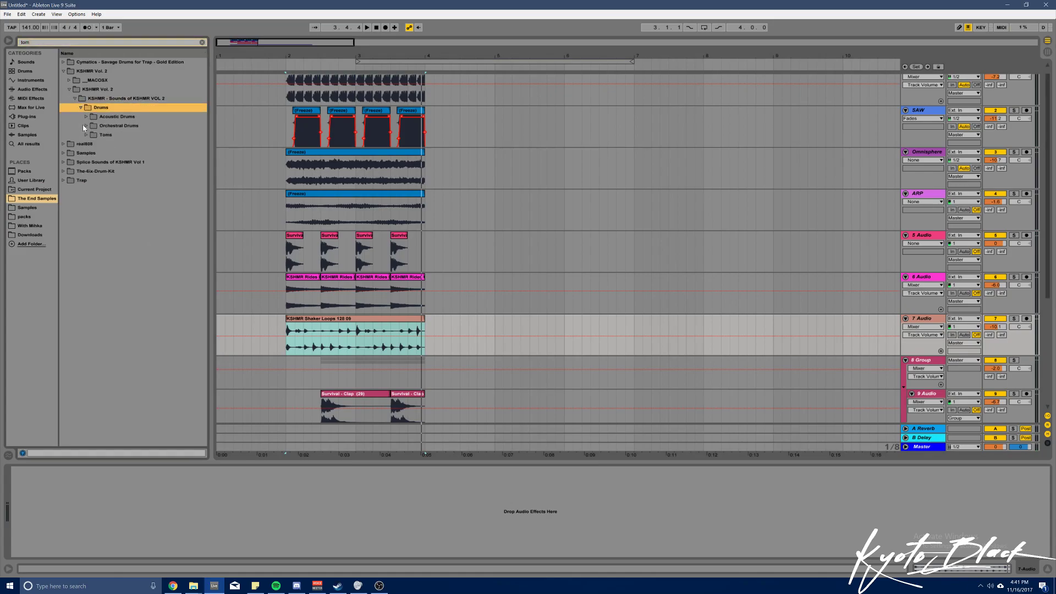
pyautogui.click(83, 126)
pyautogui.click(85, 135)
# Audition the tom samples in the KSHMR Toms folder one after another
pyautogui.click(132, 153)
pyautogui.press('Up')
pyautogui.press('Down')
pyautogui.press('Down')
pyautogui.press('Down')
pyautogui.press('Down')
pyautogui.press('Down')
pyautogui.press('Down')
pyautogui.press('Down')
pyautogui.press('Down')
pyautogui.press('Down')
pyautogui.press('Down')
pyautogui.press('Down')
pyautogui.press('Down')
pyautogui.press('Down')
pyautogui.press('Down')
pyautogui.press('Down')
pyautogui.press('Down')
pyautogui.press('Down')
pyautogui.press('Up')
pyautogui.press('Up')
pyautogui.press('Down')
pyautogui.press('Down')
pyautogui.press('Down')
pyautogui.press('Down')
pyautogui.press('Down')
pyautogui.press('Down')
pyautogui.press('Down')
pyautogui.press('Down')
pyautogui.press('Down')
pyautogui.press('Up')
# Place KSHMR Tom 21 - F at 1.2.1 ahead of the shaker loop and display the track's fades
pyautogui.moveTo(146, 357); pyautogui.dragTo(233, 344)
pyautogui.moveTo(233, 52); pyautogui.dragTo(296, 319)
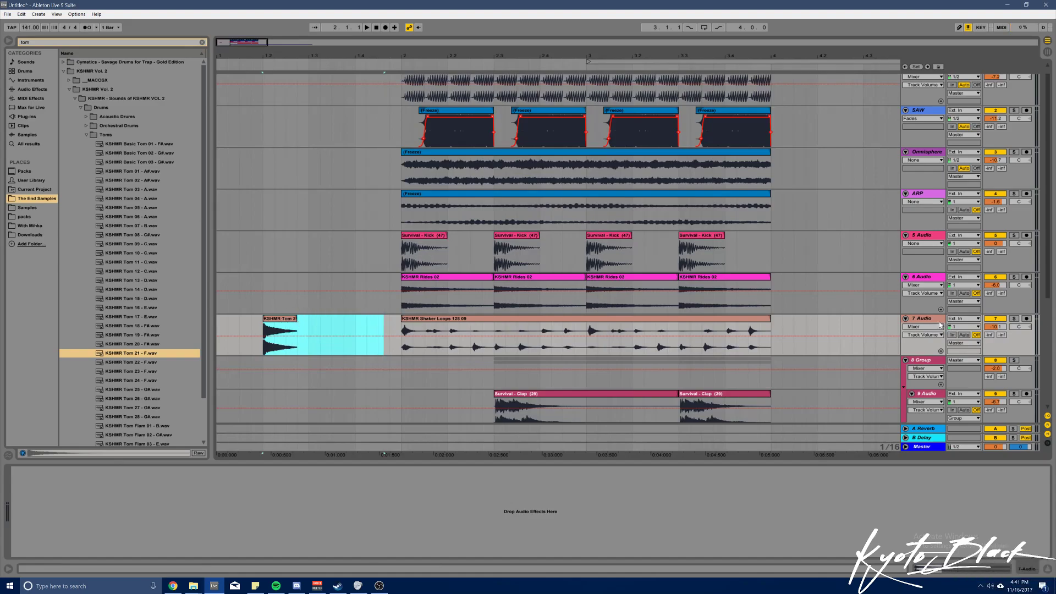
pyautogui.click(928, 327)
pyautogui.click(944, 344)
pyautogui.click(346, 333)
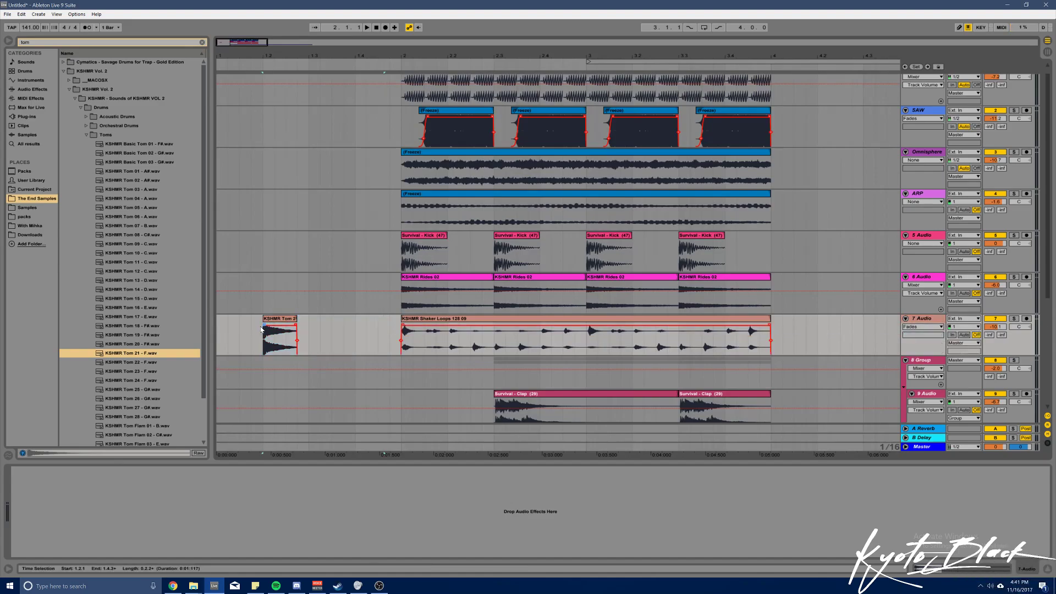
# Move the tom clip to 1.3.1, shorten it to an eighth note and duplicate it
pyautogui.moveTo(289, 319); pyautogui.dragTo(332, 319)
pyautogui.click(325, 319)
pyautogui.hotkey('ctrl', 'd')
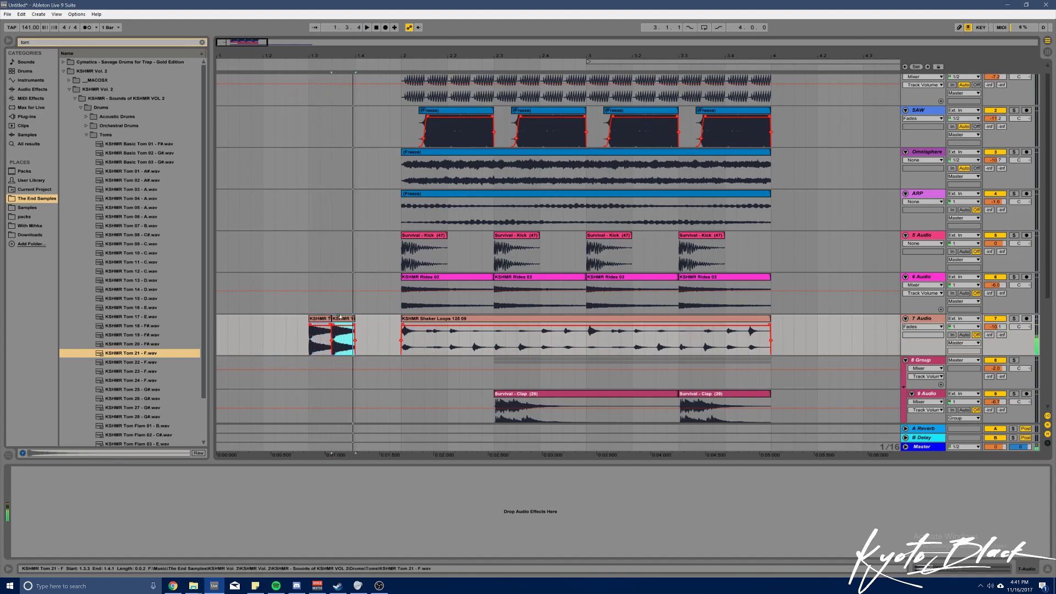
# Transpose the second tom hit to -2 st and trim its end back to 1.4.1
pyautogui.doubleClick(341, 319)
pyautogui.press('space')
pyautogui.press('space')
pyautogui.press('space')
pyautogui.moveTo(359, 127); pyautogui.dragTo(355, 127)
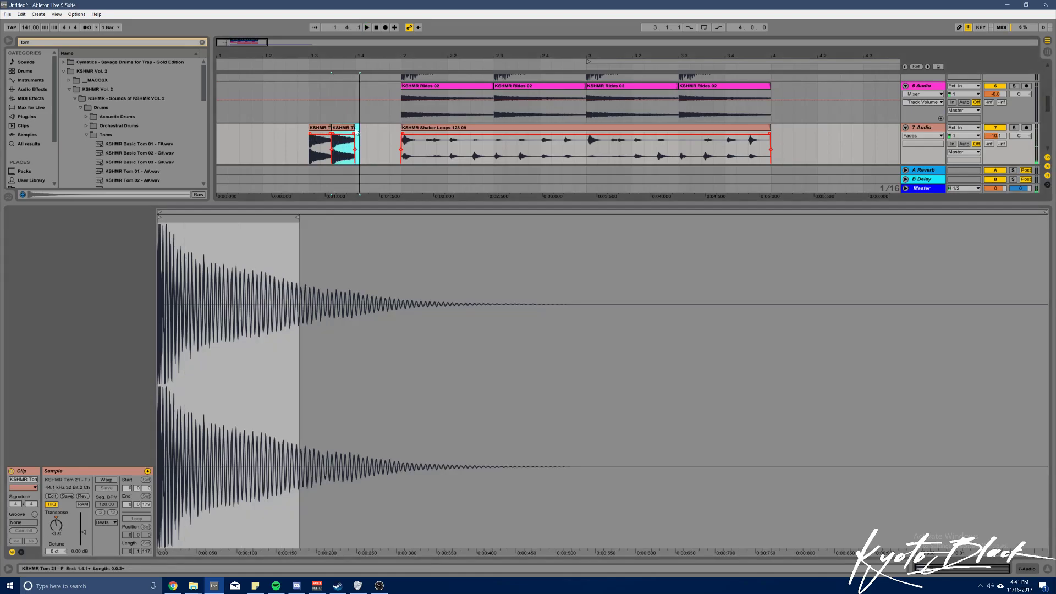
# Duplicate the tom into a third and fourth hit ending at 2.1.1, transpose each copy lower, and play the result
pyautogui.hotkey('ctrl', 'd')
pyautogui.moveTo(57, 522); pyautogui.dragTo(62, 526)
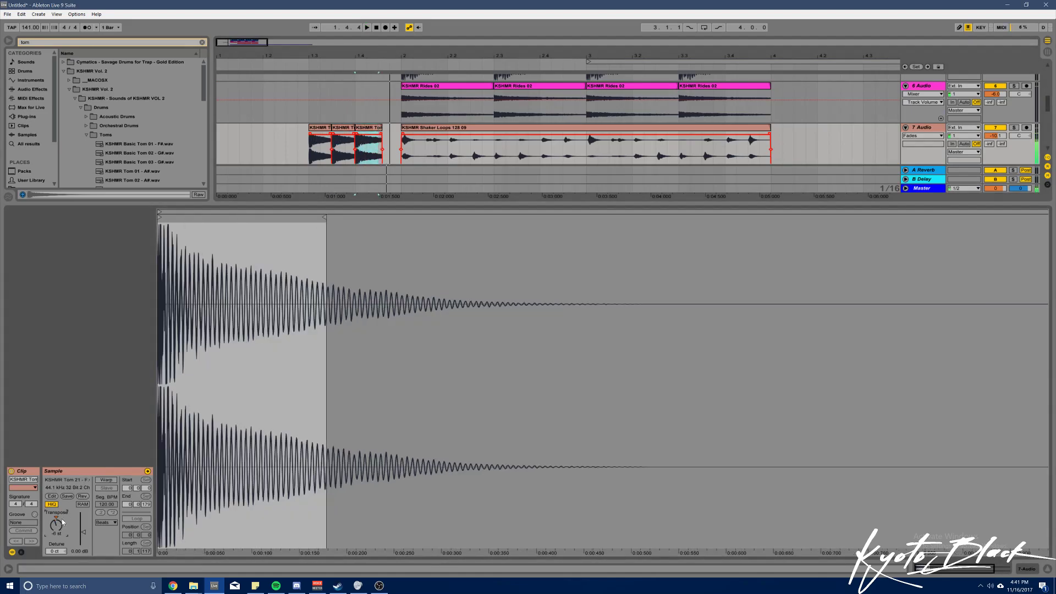
pyautogui.hotkey('ctrl', 'd')
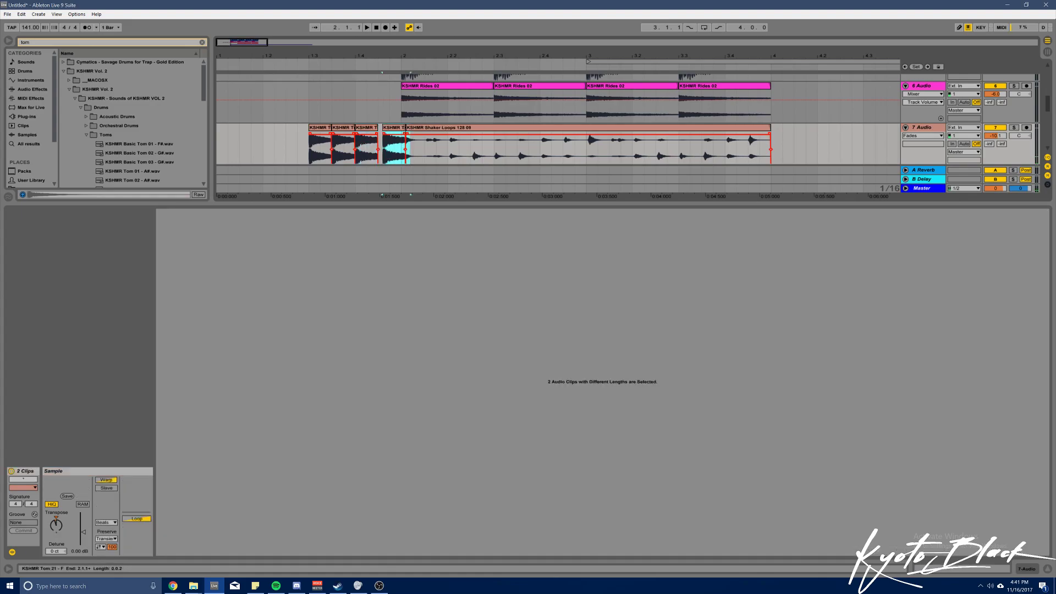
pyautogui.hotkey('ctrl', 'z')
pyautogui.click(367, 128)
pyautogui.hotkey('ctrl', 'd')
pyautogui.moveTo(58, 525); pyautogui.dragTo(63, 533)
pyautogui.press('space')
pyautogui.click(1036, 573)
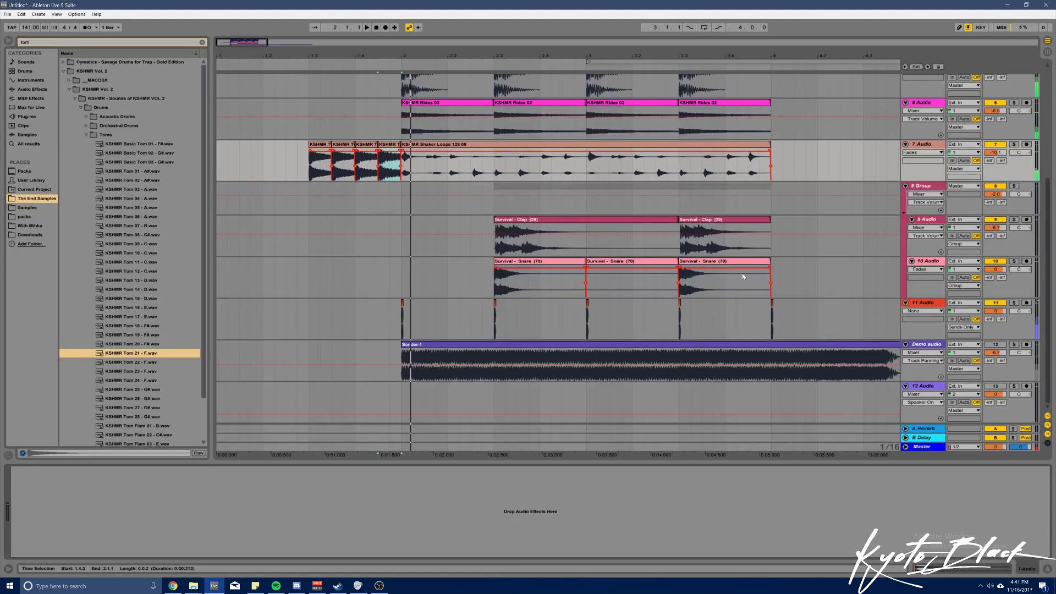
# Insert an audio track below the shaker track and move the four tom clips onto it
pyautogui.rightClick(924, 176)
pyautogui.click(942, 245)
pyautogui.moveTo(316, 180); pyautogui.dragTo(401, 182)
pyautogui.moveTo(308, 178); pyautogui.dragTo(330, 220)
pyautogui.moveTo(242, 56); pyautogui.dragTo(225, 4)
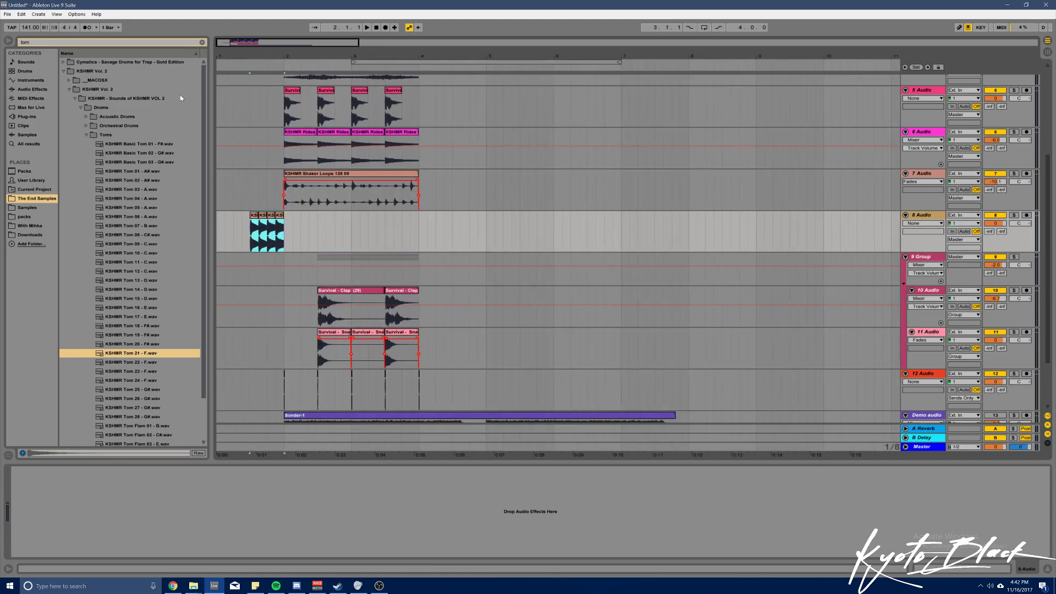
# Clear the sample search and lower the tom track's volume while the arrangement plays
pyautogui.click(201, 42)
pyautogui.press('space')
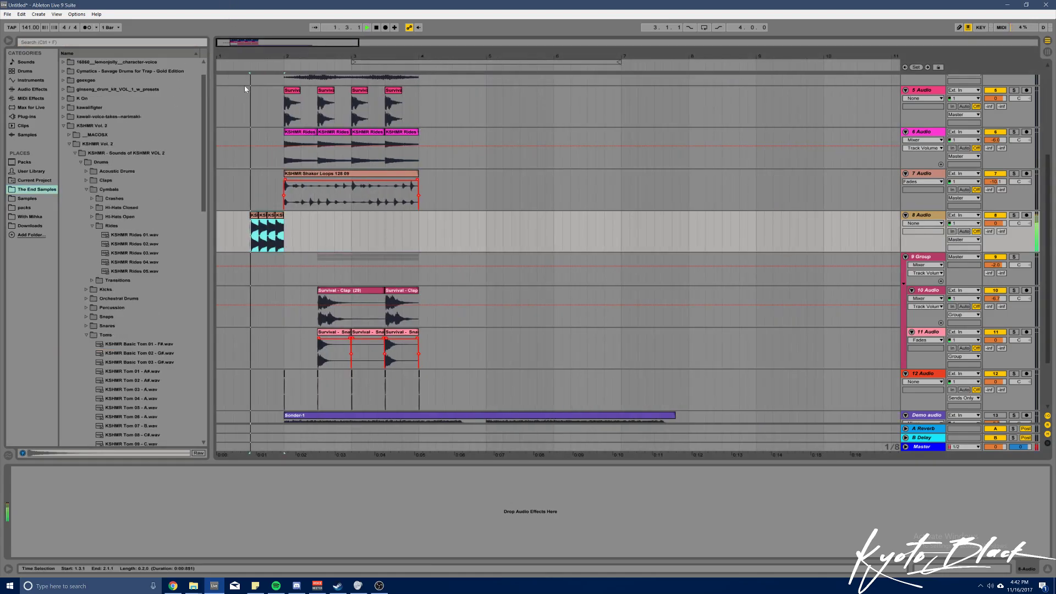
pyautogui.moveTo(995, 223); pyautogui.dragTo(1002, 274)
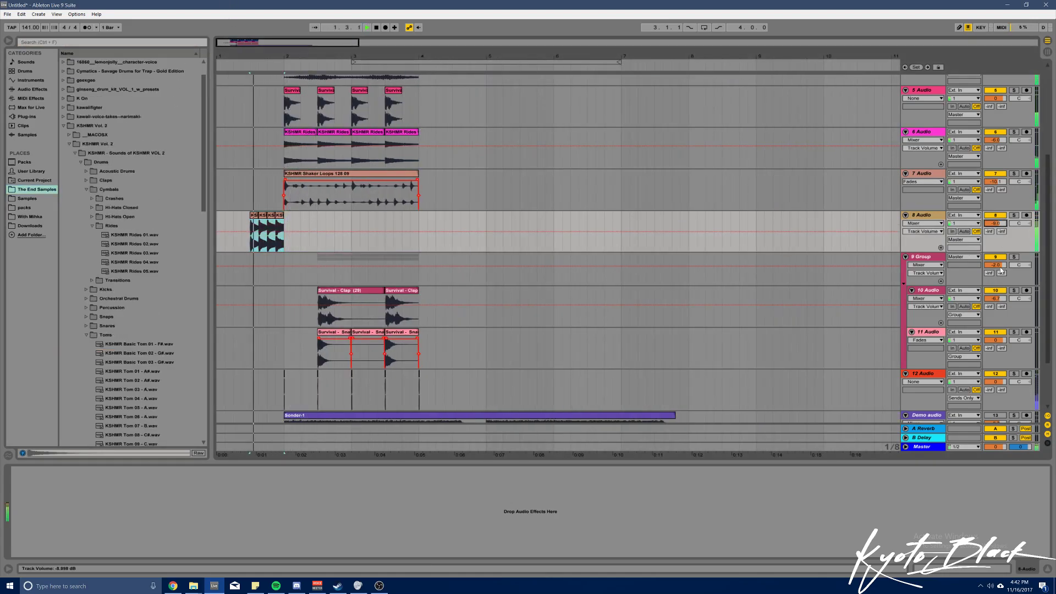
pyautogui.press('space')
# Tighten the four tom hits into a one-beat run of sixteenths and move the run to start at 1.4.1
pyautogui.moveTo(230, 55); pyautogui.dragTo(237, 106)
pyautogui.click(279, 215)
pyautogui.moveTo(279, 219); pyautogui.dragTo(303, 216)
pyautogui.click(314, 220)
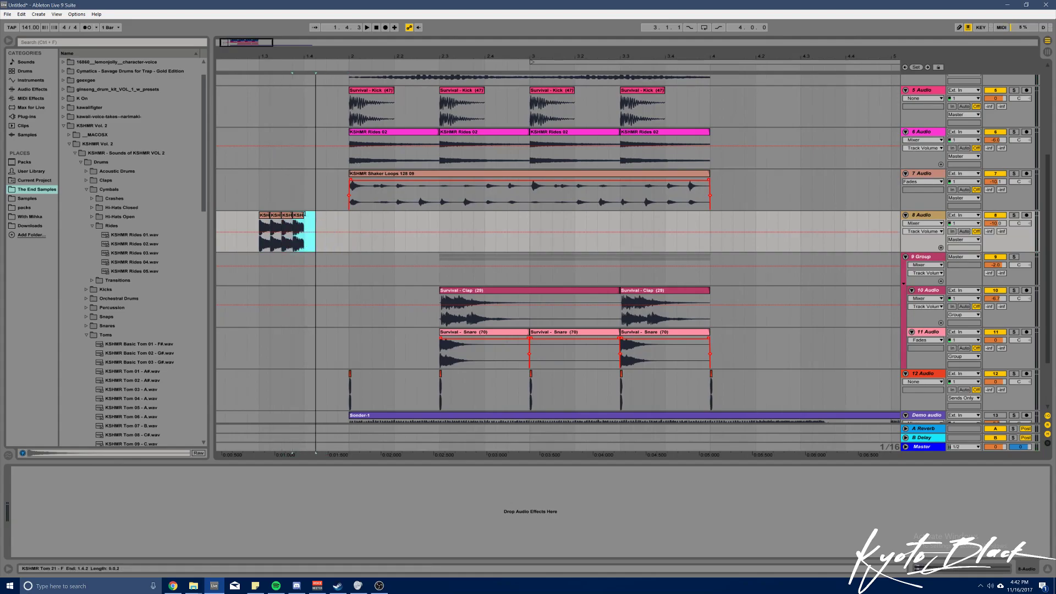
pyautogui.keyDown('shift'); pyautogui.click(267, 217); pyautogui.keyUp('shift')
pyautogui.moveTo(298, 217); pyautogui.dragTo(343, 223)
# Play the tom run and lower the tom track's volume to about -12 dB
pyautogui.press('space')
pyautogui.moveTo(994, 226); pyautogui.dragTo(994, 229)
pyautogui.press('space')
pyautogui.press('space')
pyautogui.press('space')
pyautogui.press('space')
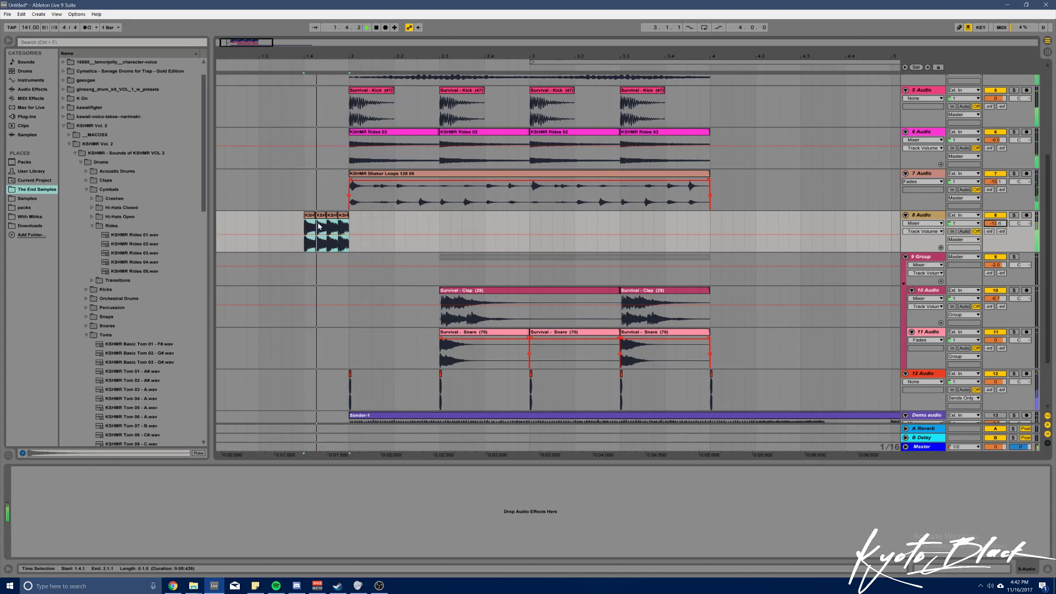
# Try the tom run without its first hit and without its last hit, undoing each deletion
pyautogui.press('space')
pyautogui.click(306, 216)
pyautogui.press('Delete')
pyautogui.press('space')
pyautogui.hotkey('ctrl', 'z')
pyautogui.press('space')
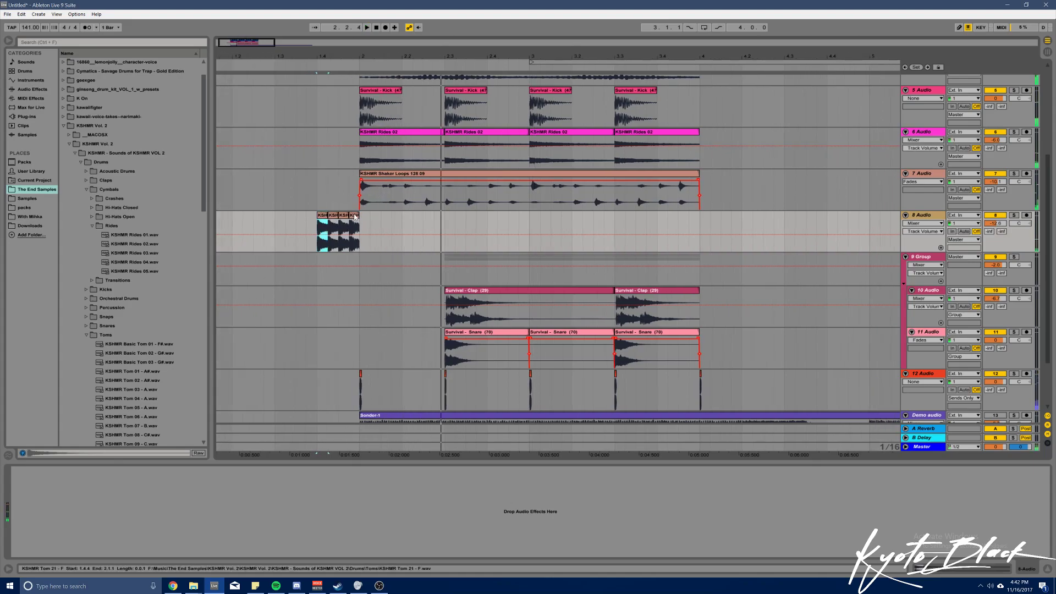
pyautogui.press('Delete')
pyautogui.hotkey('ctrl', 'z')
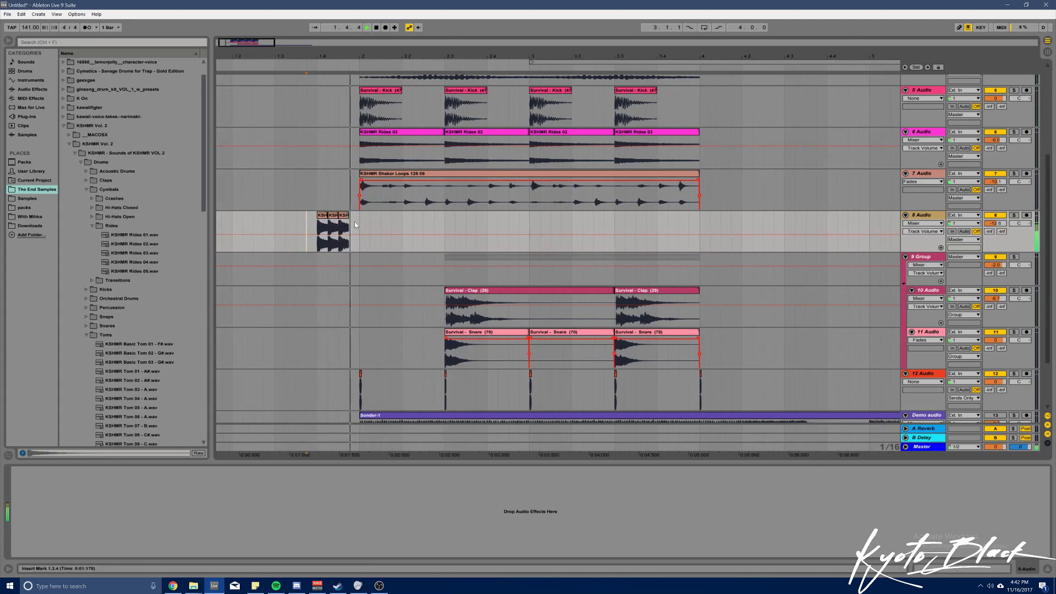
pyautogui.press('space')
# Set the arrangement loop to start at 2.1.1 with a length of two bars
pyautogui.moveTo(233, 55); pyautogui.dragTo(254, 1)
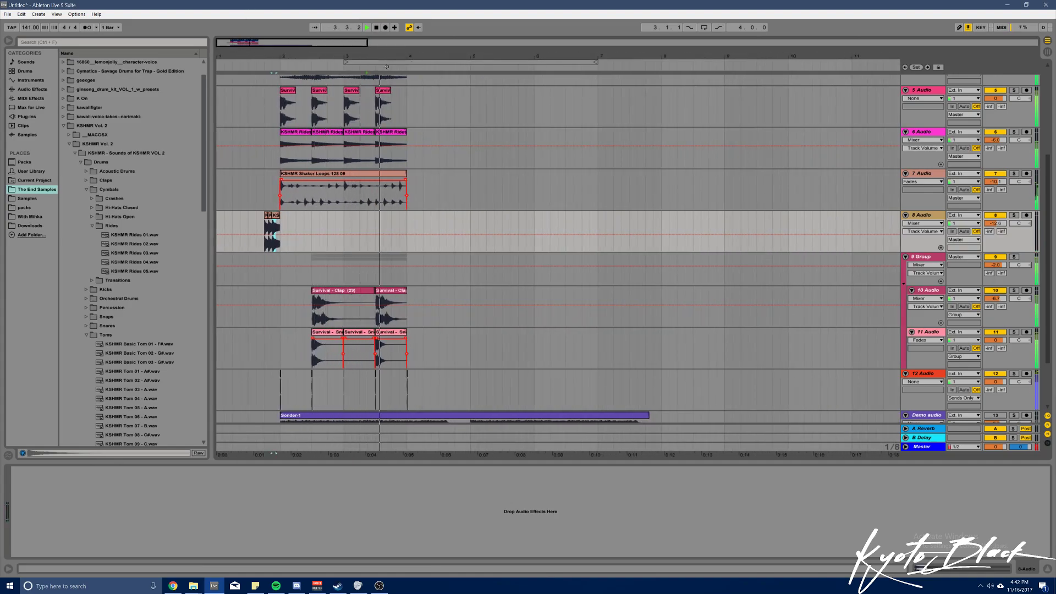
pyautogui.moveTo(372, 61); pyautogui.dragTo(299, 61)
pyautogui.press('space')
pyautogui.press('Left')
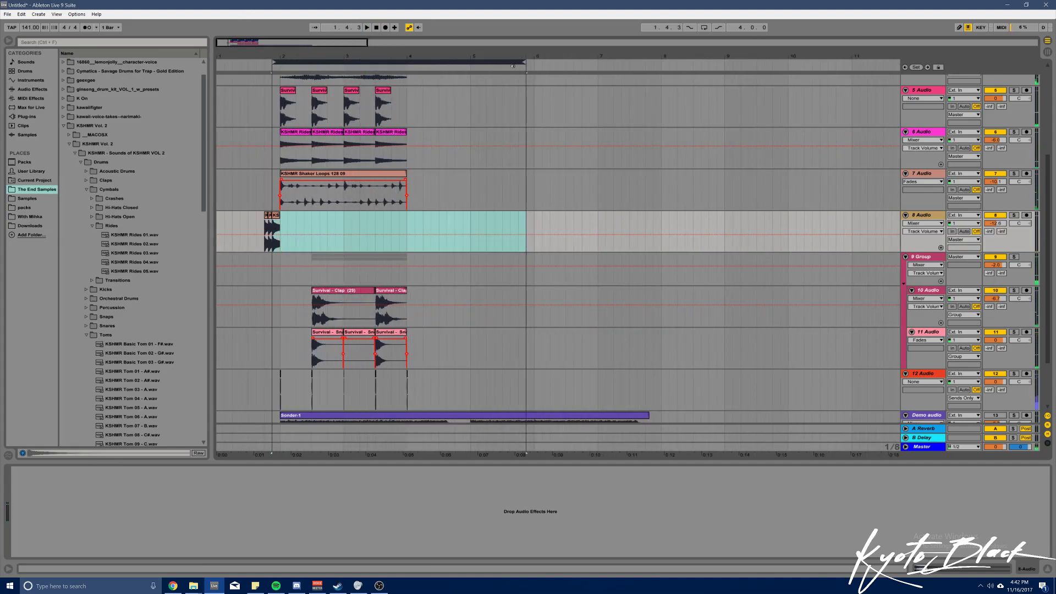
pyautogui.moveTo(496, 62); pyautogui.dragTo(399, 60)
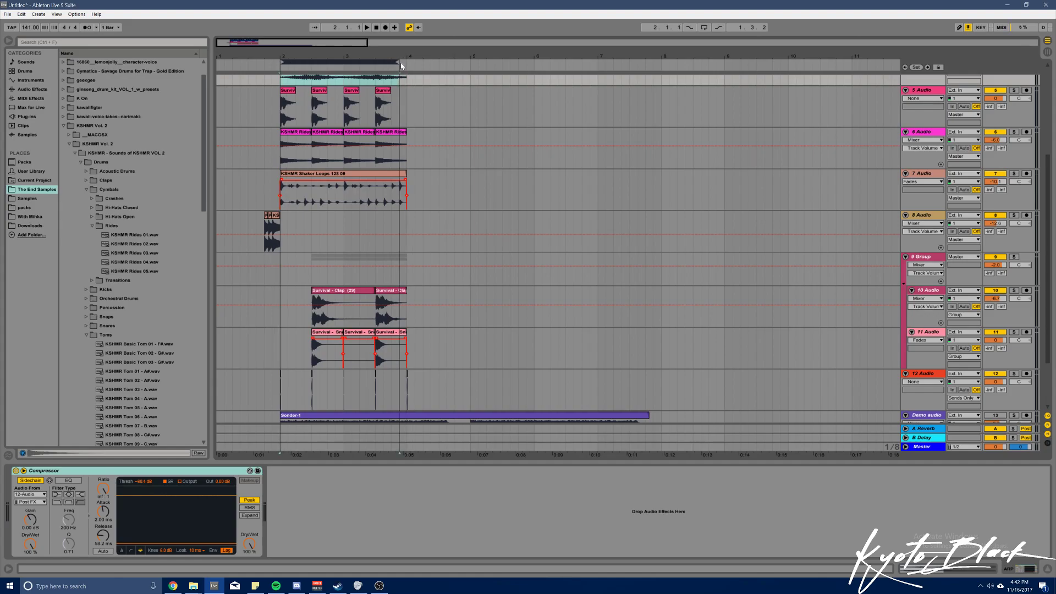
pyautogui.click(431, 100)
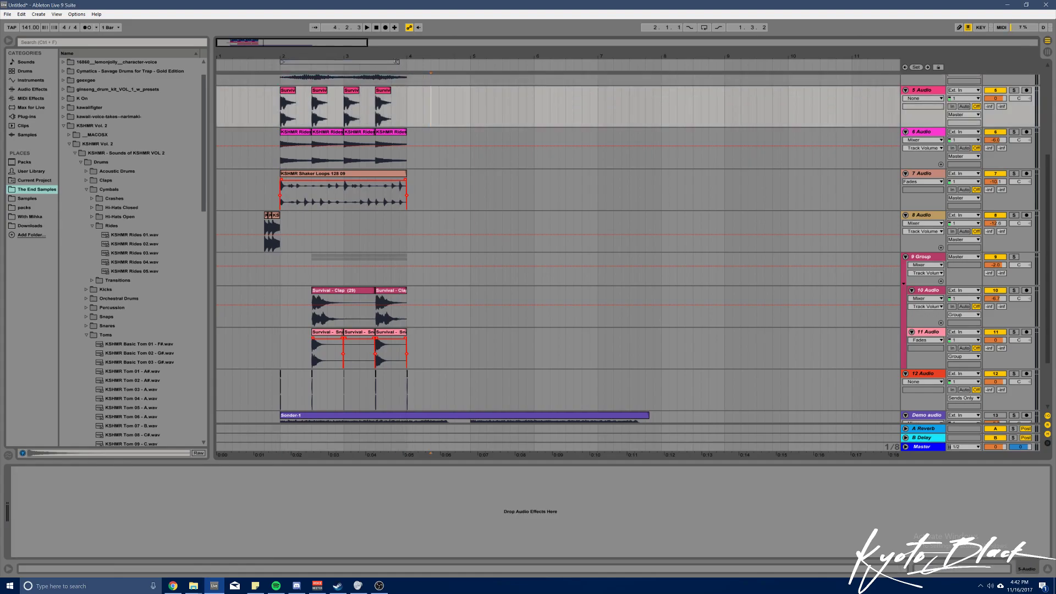
pyautogui.click(394, 61)
pyautogui.press('Left')
pyautogui.moveTo(392, 62); pyautogui.dragTo(388, 64)
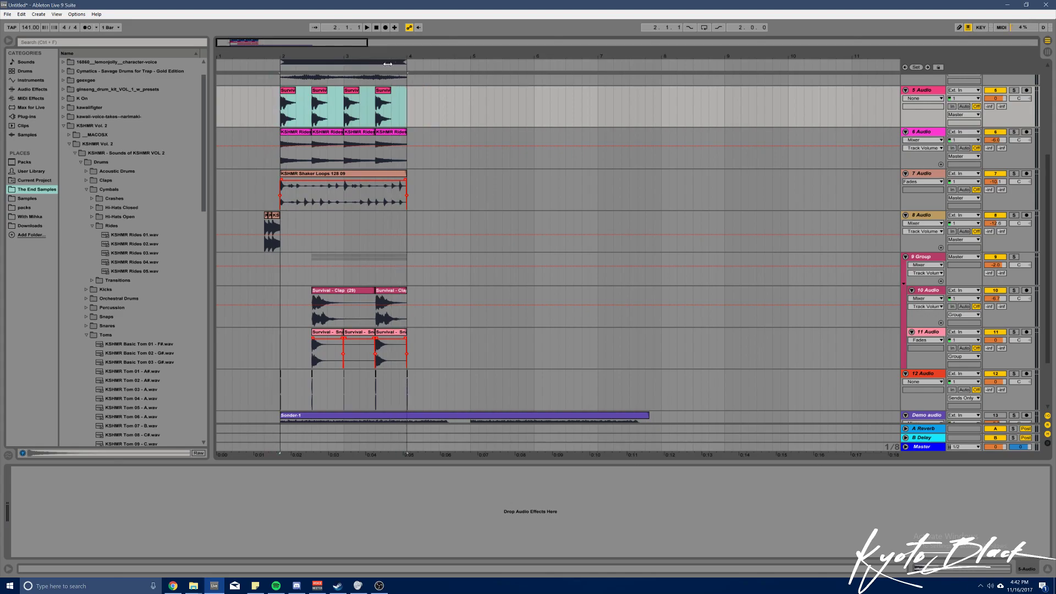
# Turn on looping, play from the tom run, and lower the volumes of all selected tracks together
pyautogui.click(271, 231)
pyautogui.press('space')
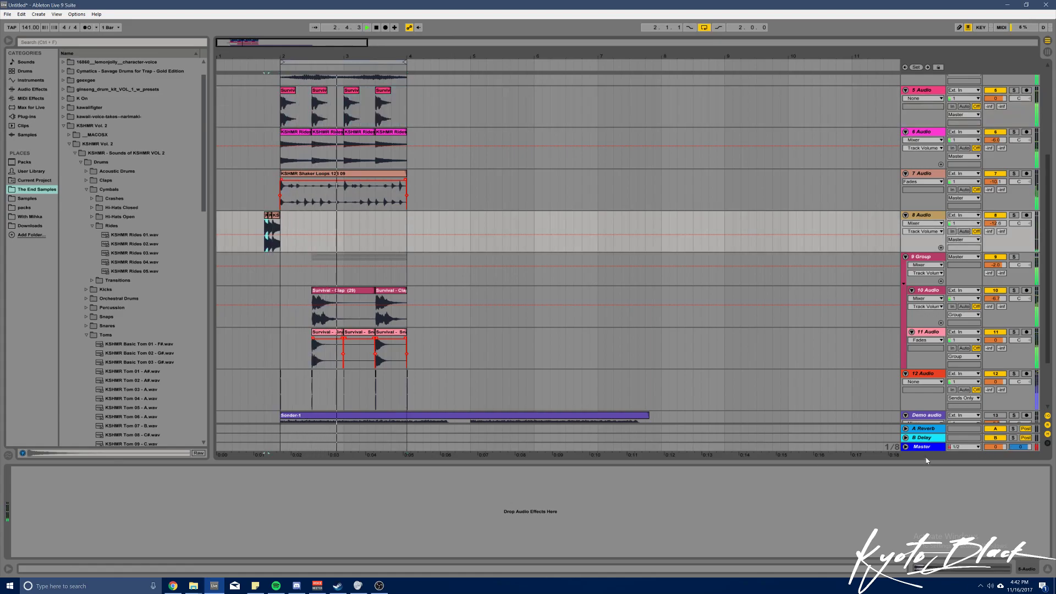
pyautogui.hotkey('ctrl', 'a')
pyautogui.moveTo(996, 223); pyautogui.dragTo(1004, 244)
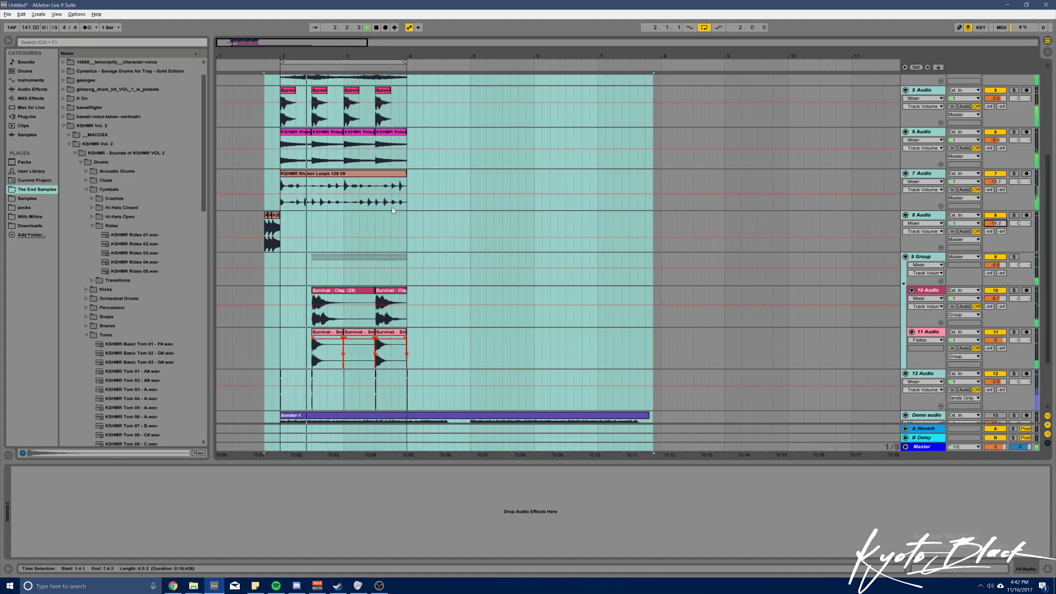
# Duplicate the looped two bars across all tracks and extend the loop to four bars, ending at 6.1.1
pyautogui.scroll(2, 440, 248)
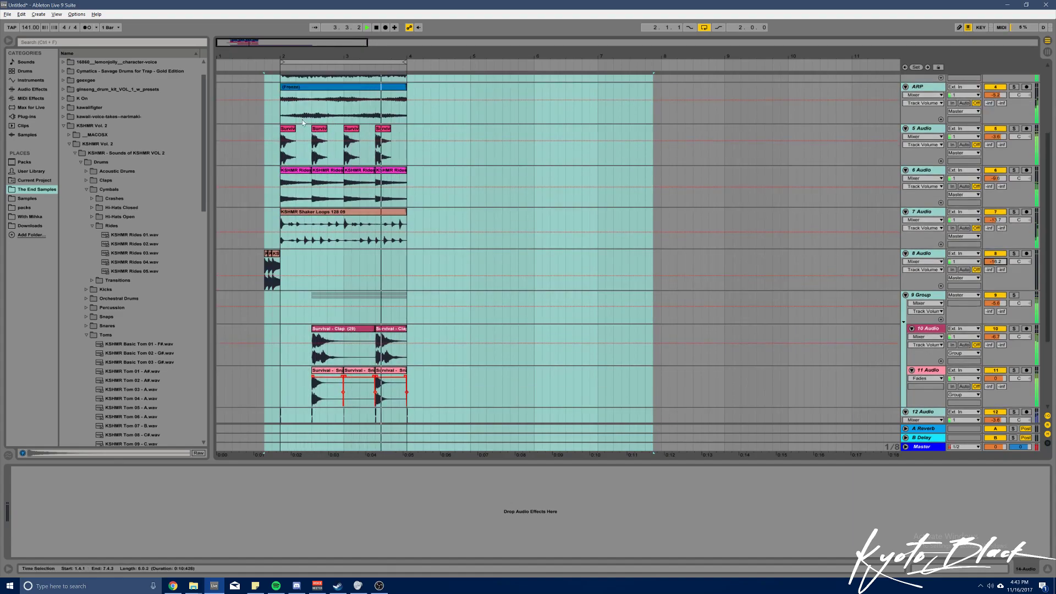
pyautogui.click(327, 61)
pyautogui.hotkey('ctrl', 'd')
pyautogui.press('space')
pyautogui.moveTo(405, 62); pyautogui.dragTo(535, 87)
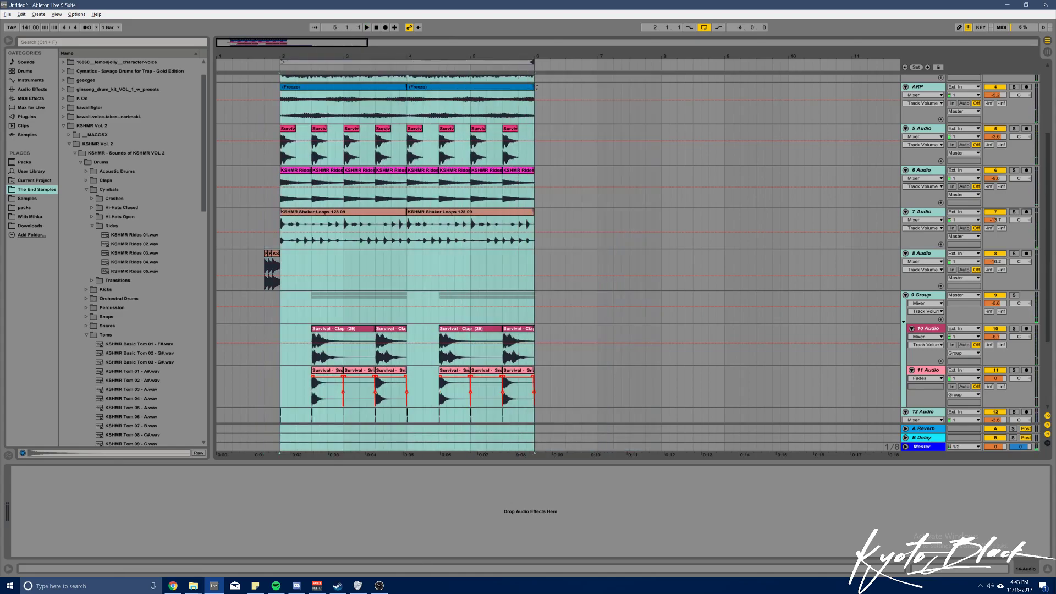
# Clear 4.1.1 to 4.3.1 on the SAW, Omnisphere, ARP, kick, rides and shaker tracks, and play from 2.1.1
pyautogui.scroll(3, 426, 135)
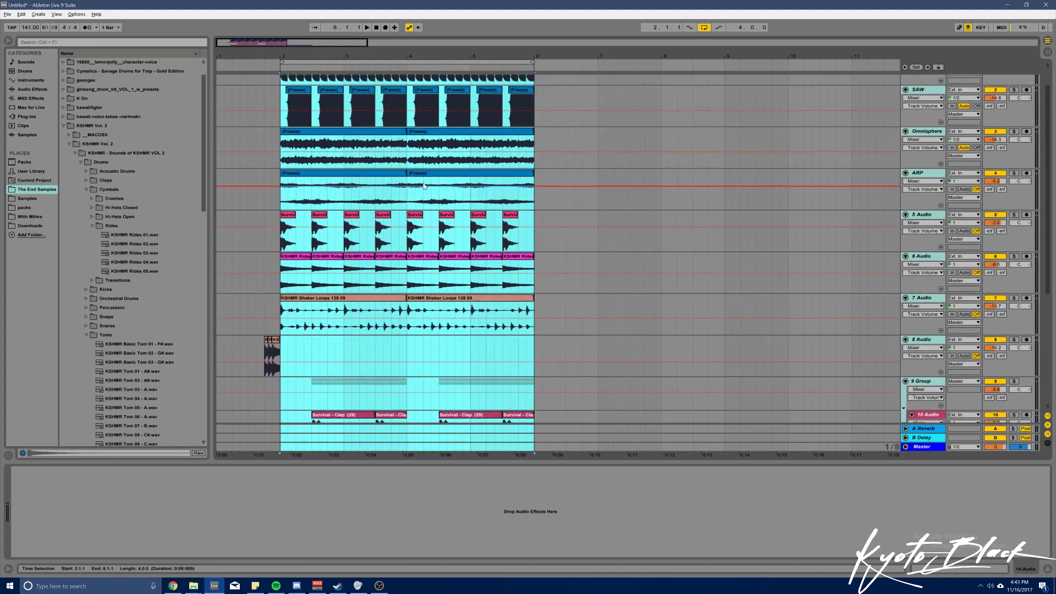
pyautogui.click(423, 186)
pyautogui.scroll(1, 426, 214)
pyautogui.click(430, 221)
pyautogui.moveTo(420, 227); pyautogui.dragTo(408, 102)
pyautogui.moveTo(438, 219); pyautogui.dragTo(406, 178)
pyautogui.press('Delete')
pyautogui.press('Delete')
pyautogui.click(415, 288)
pyautogui.press('Delete')
pyautogui.moveTo(408, 329); pyautogui.dragTo(438, 333)
pyautogui.click(287, 266)
pyautogui.press('space')
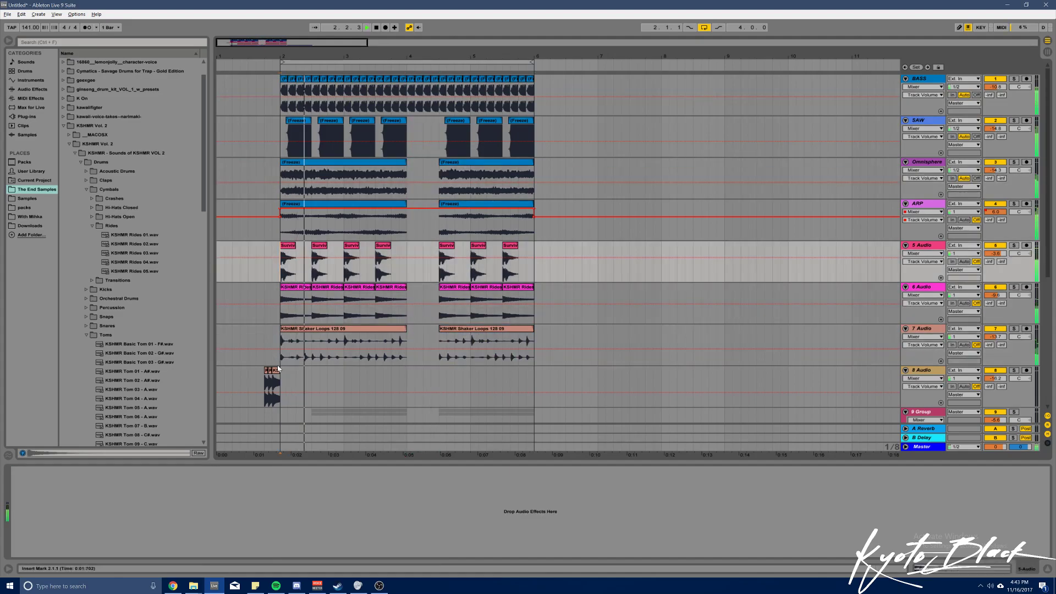
# Copy the last two tom hits of the run and paste them at 4.2.3
pyautogui.click(275, 371)
pyautogui.hotkey('ctrl', 'c')
pyautogui.click(431, 378)
pyautogui.hotkey('ctrl', 'v')
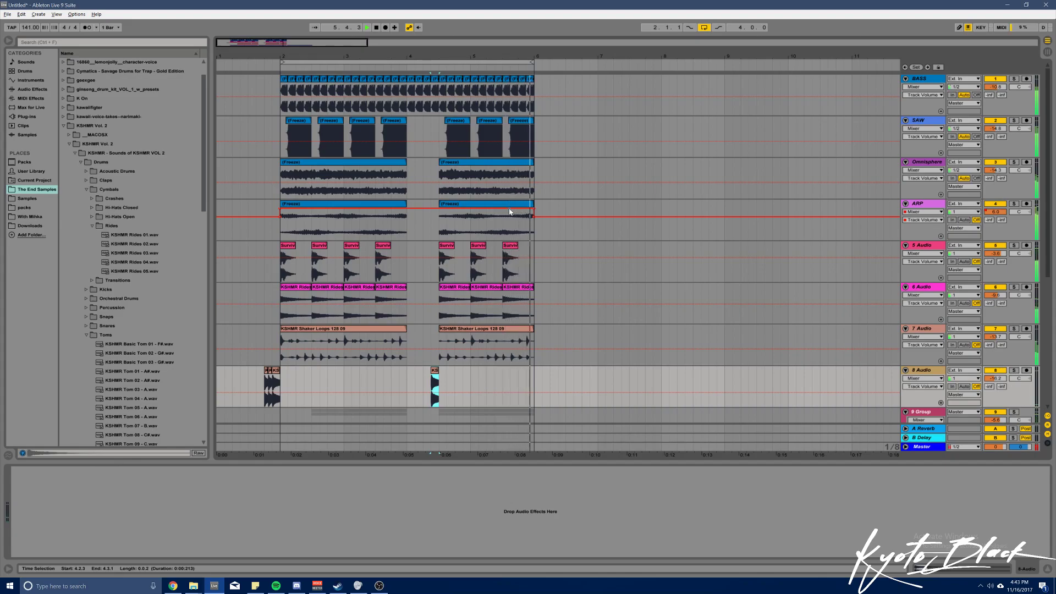
# Copy the fourth kick clip and paste it at 4.1.1 in the cleared gap
pyautogui.click(383, 246)
pyautogui.hotkey('ctrl', 'c')
pyautogui.click(409, 261)
pyautogui.hotkey('ctrl', 'v')
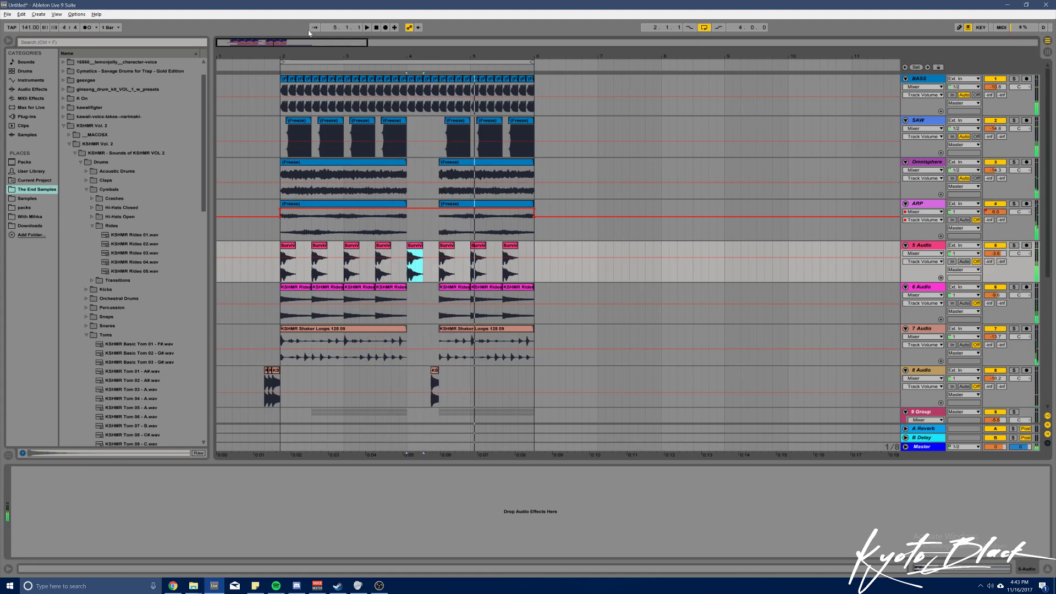
pyautogui.moveTo(284, 42); pyautogui.dragTo(284, 28)
pyautogui.scroll(-4, 362, 191)
pyautogui.scroll(4, 362, 191)
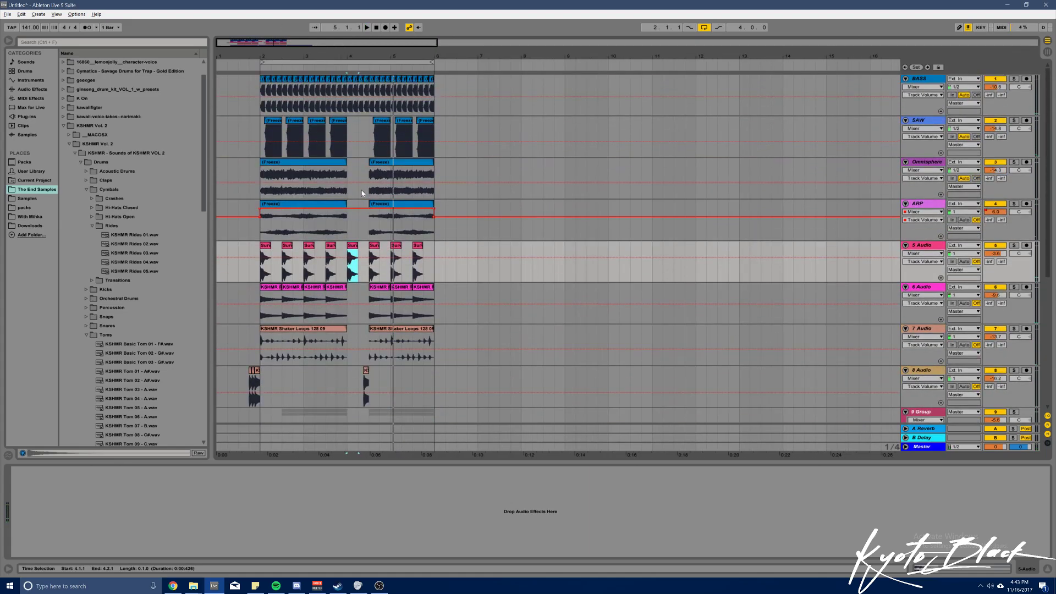
pyautogui.scroll(-3, 334, 171)
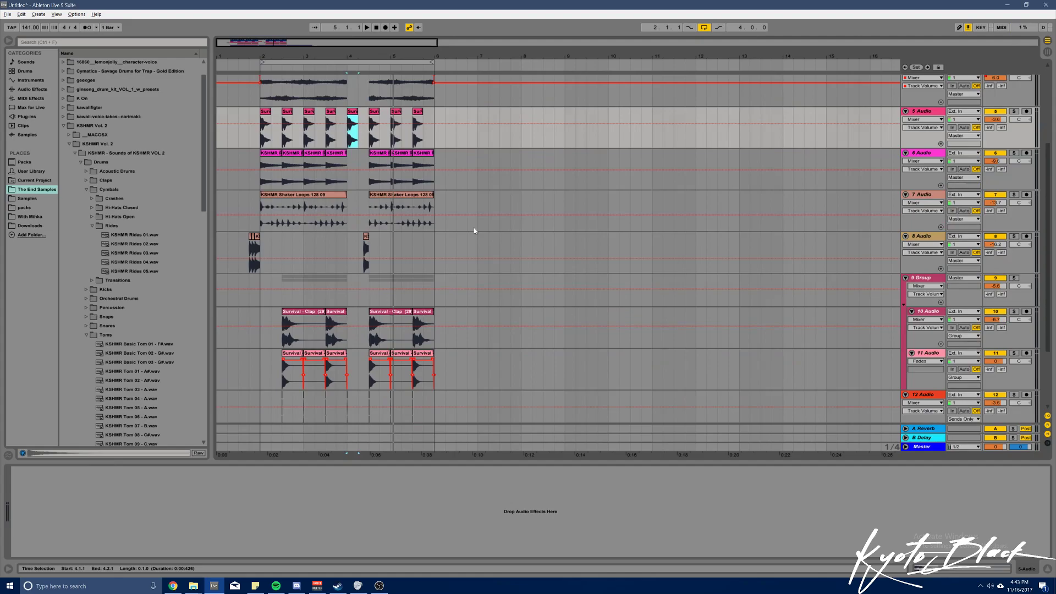
pyautogui.scroll(3, 464, 245)
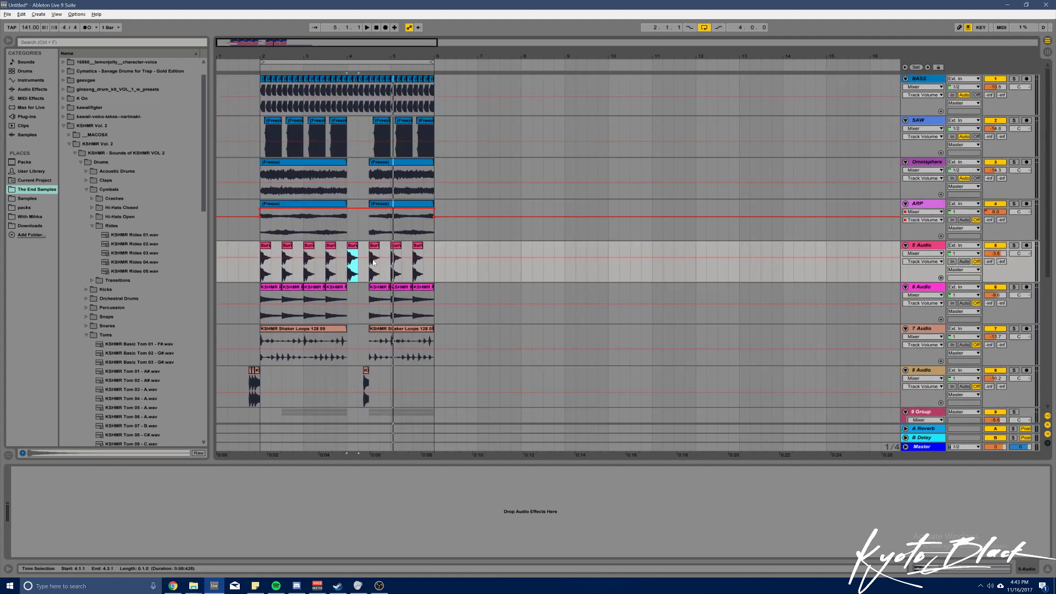